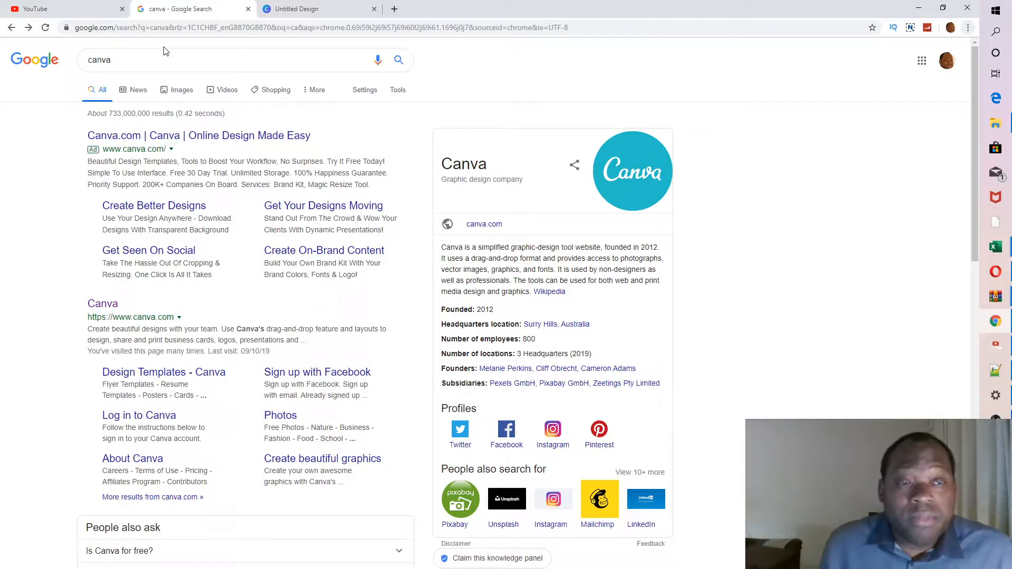
# Open the Canva home page from the non-ad Google search result
pyautogui.click(112, 307)
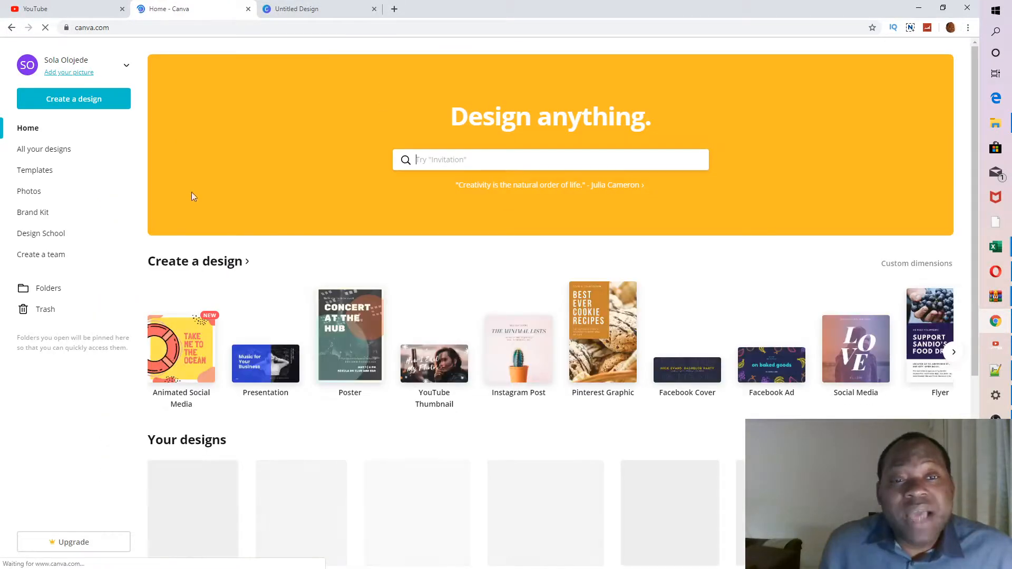
pyautogui.scroll(-1, 284, 196)
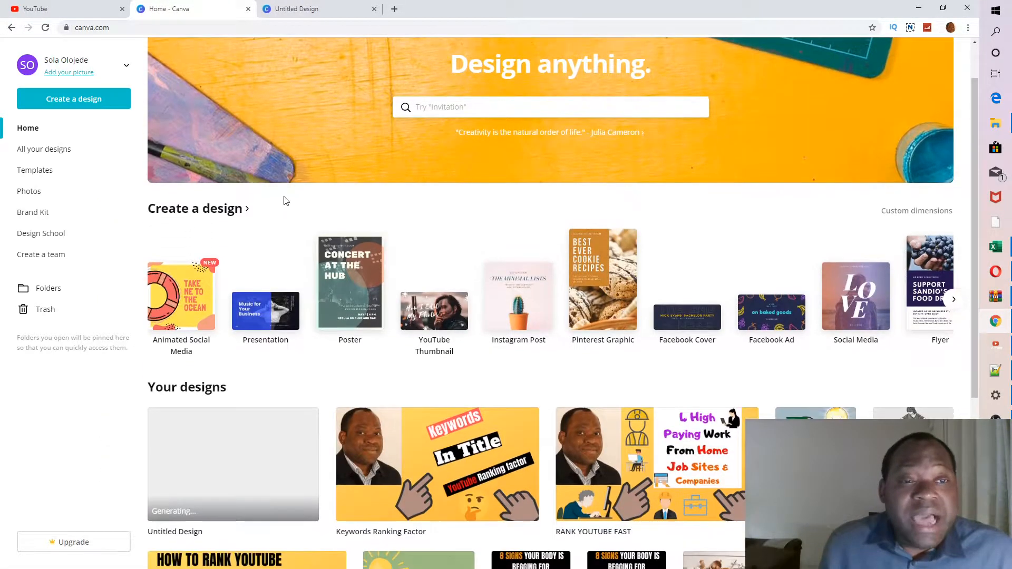
pyautogui.scroll(1, 284, 196)
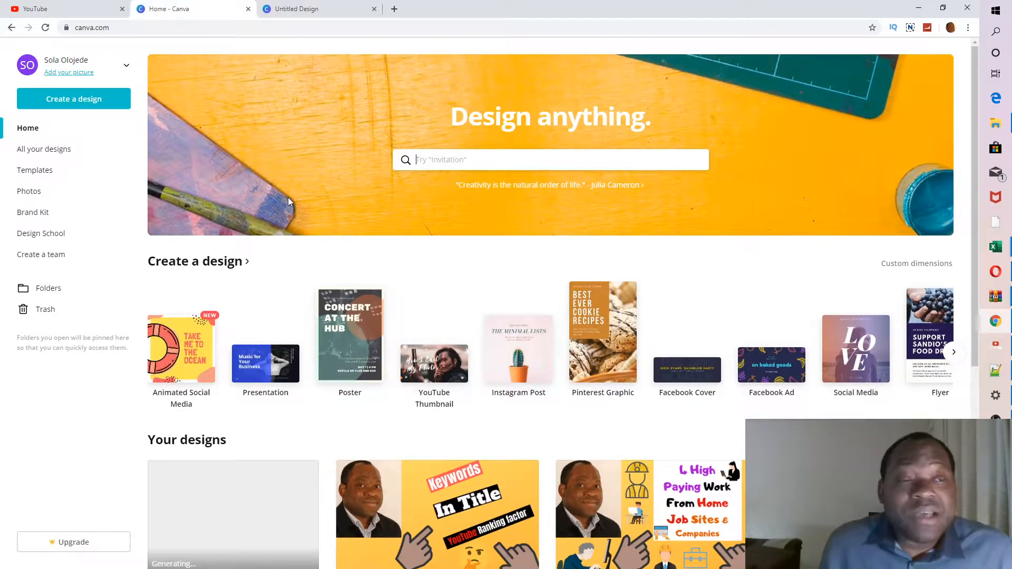
# Look through the available design types and the gallery of existing designs on the home page
pyautogui.scroll(-1, 288, 197)
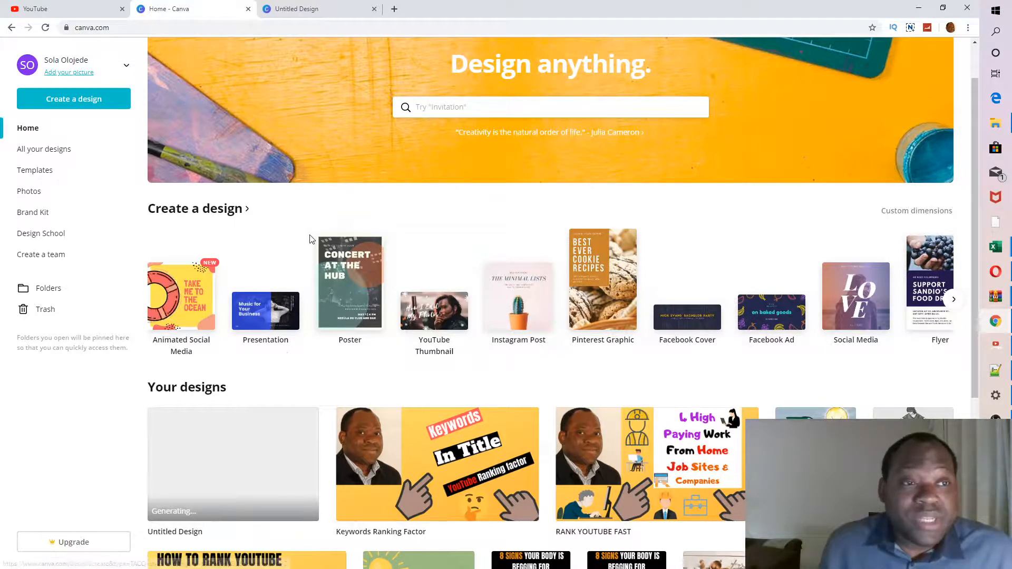
pyautogui.scroll(1, 293, 225)
pyautogui.scroll(-2, 293, 225)
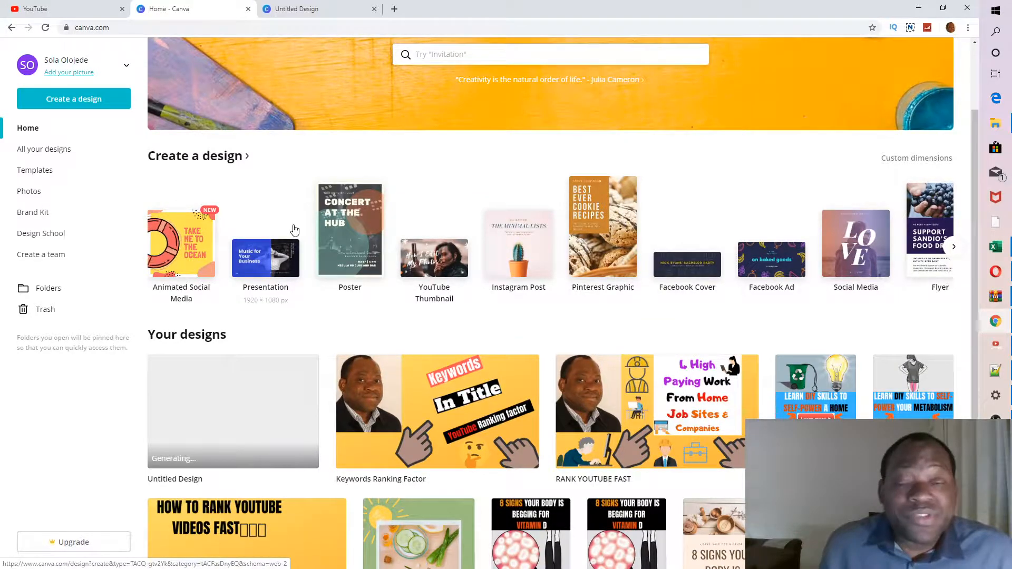
pyautogui.scroll(-1, 294, 231)
pyautogui.scroll(-3, 293, 229)
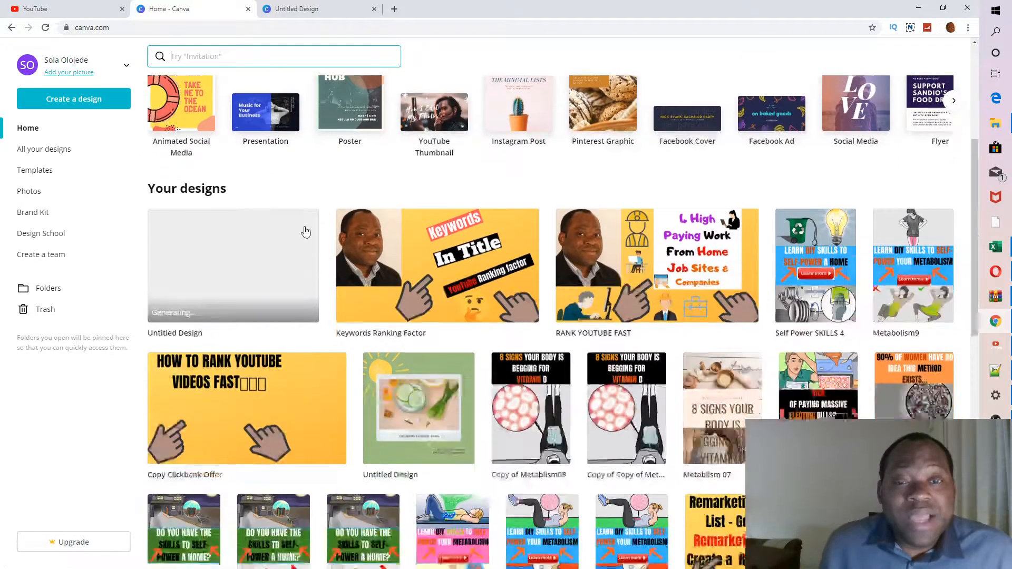
pyautogui.scroll(-2, 440, 217)
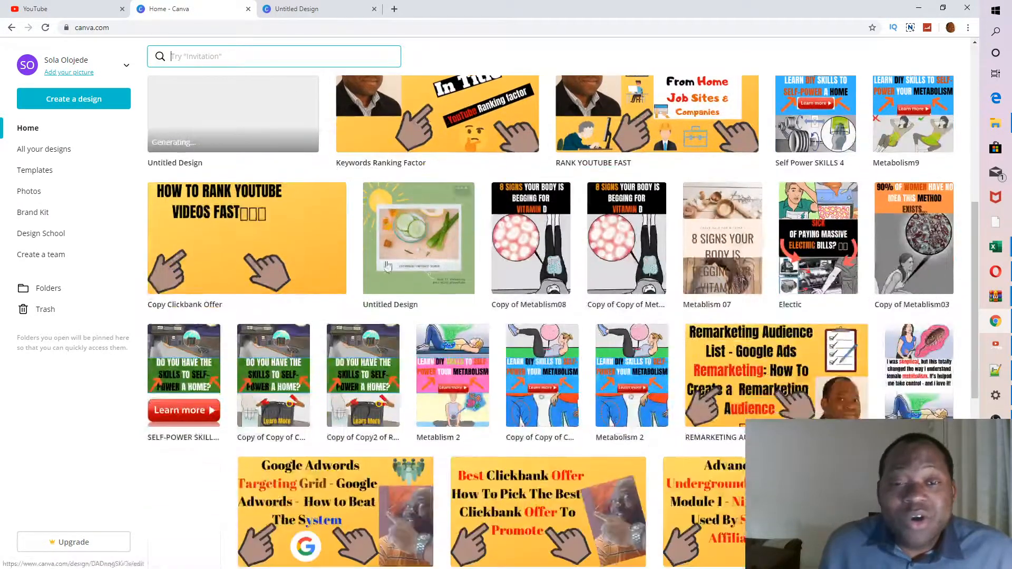
pyautogui.scroll(-4, 466, 161)
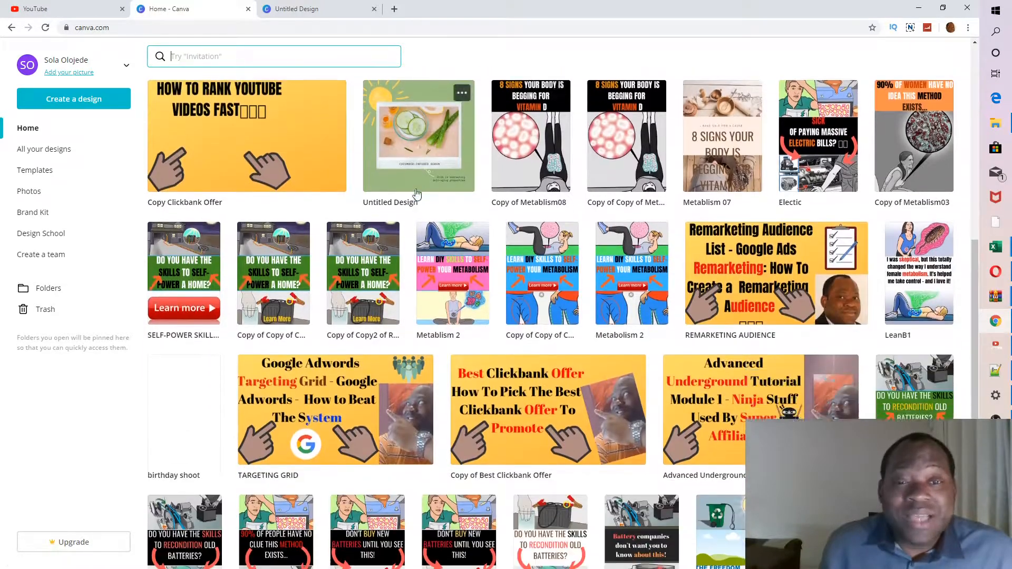
pyautogui.scroll(-5, 305, 203)
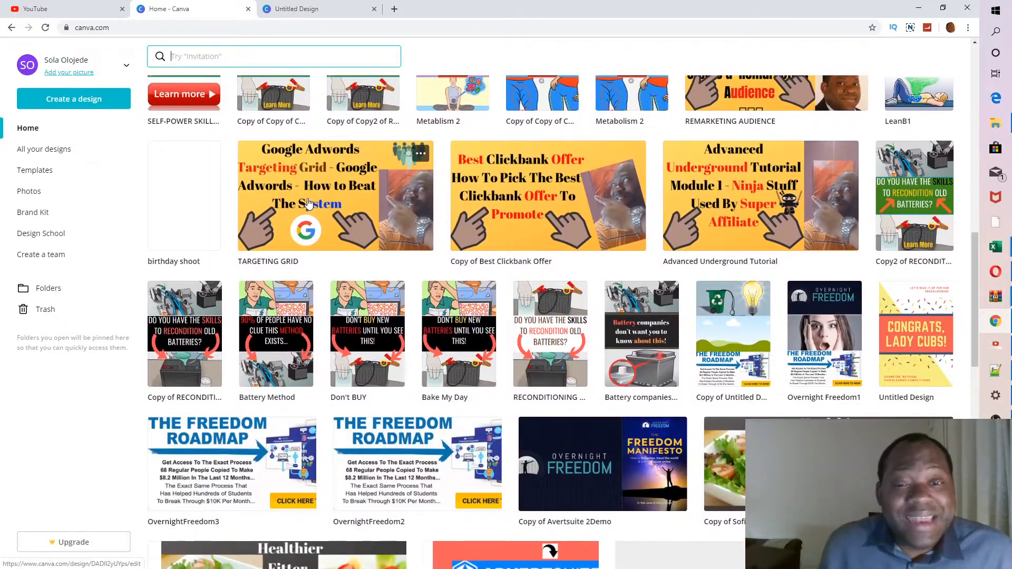
pyautogui.scroll(-10, 308, 206)
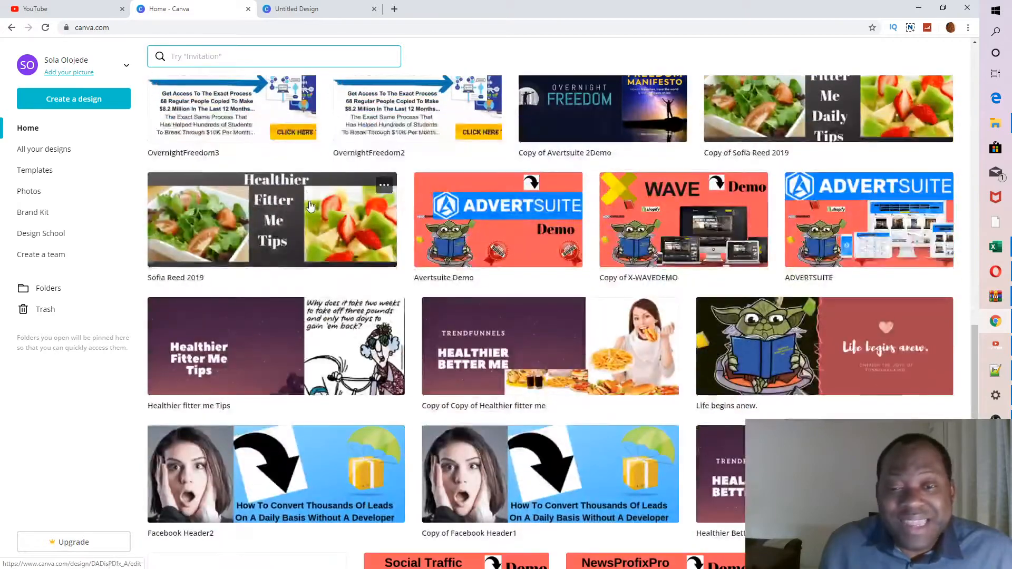
pyautogui.scroll(-2, 310, 200)
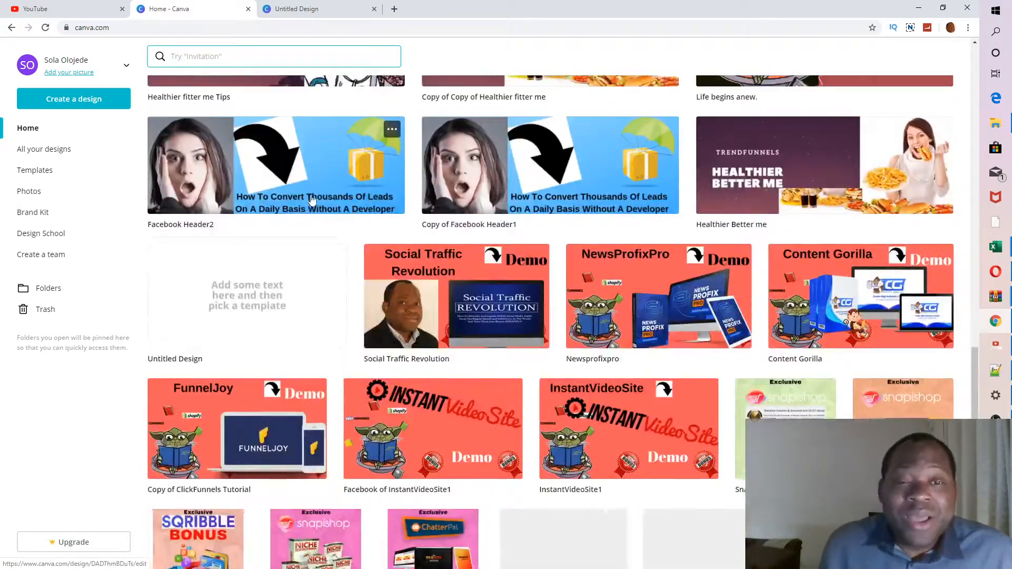
pyautogui.scroll(8, 312, 200)
pyautogui.scroll(11, 313, 198)
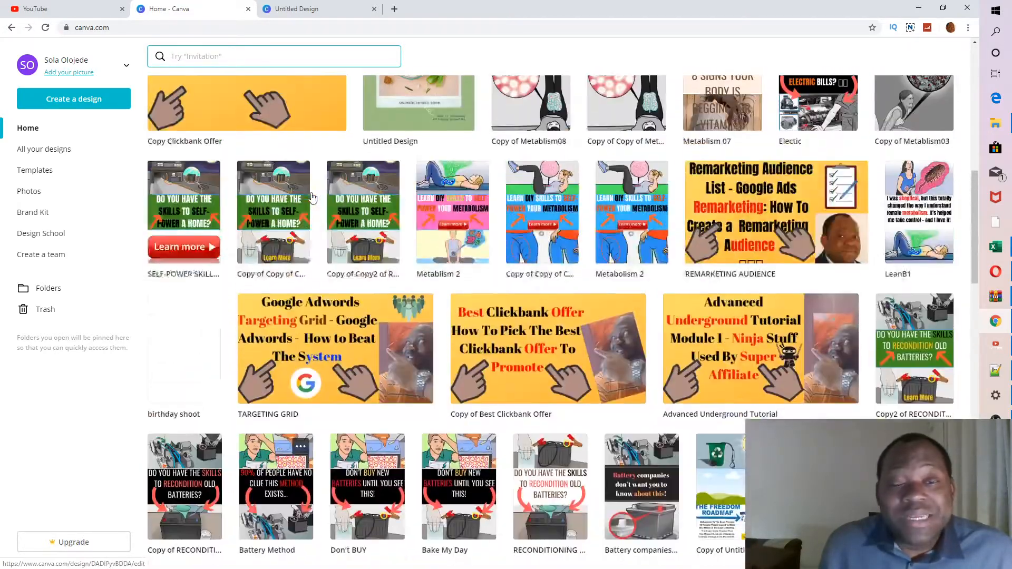
pyautogui.scroll(7, 320, 196)
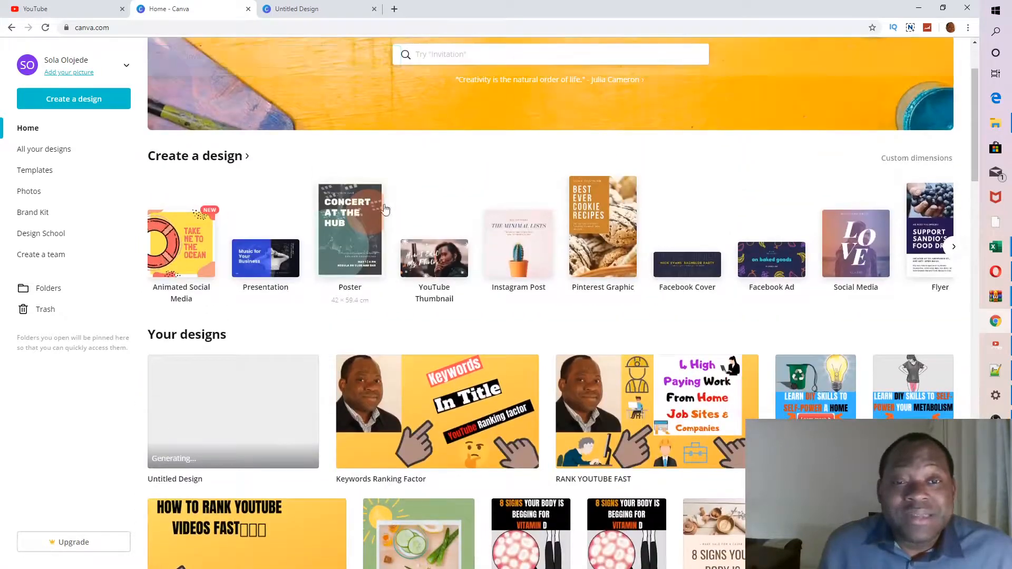
pyautogui.scroll(-4, 414, 284)
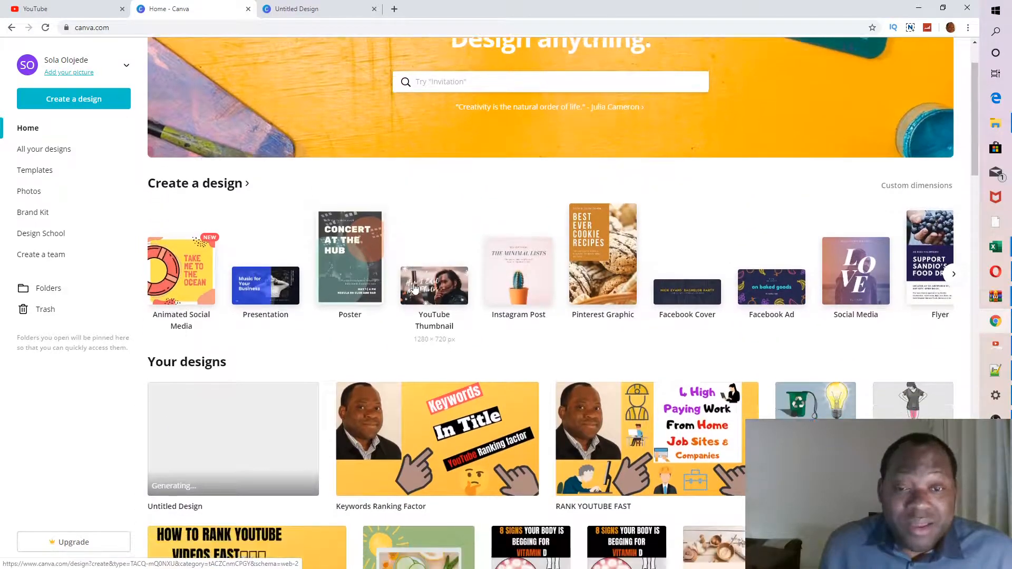
pyautogui.scroll(-2, 413, 285)
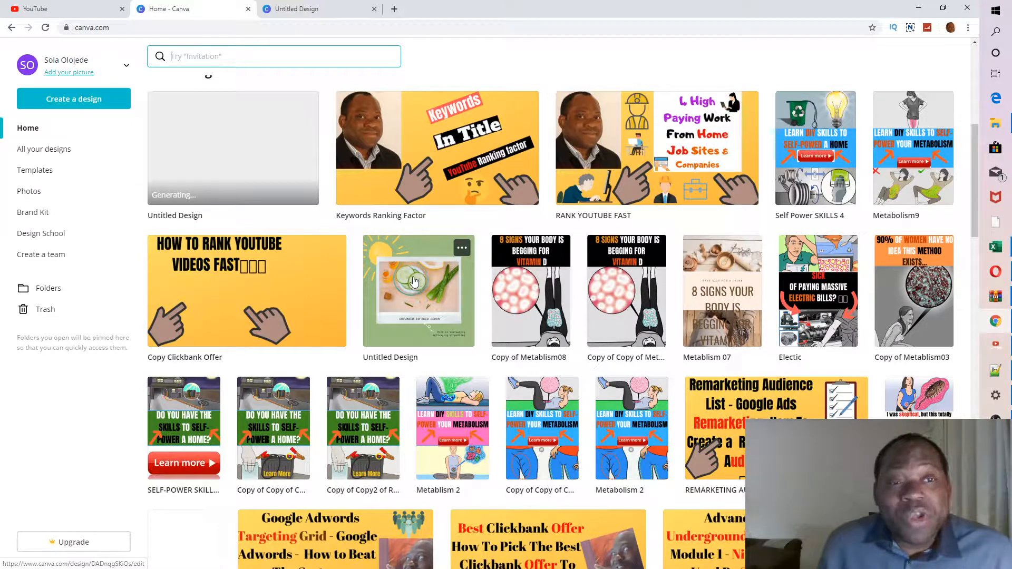
pyautogui.scroll(1, 386, 292)
pyautogui.scroll(5, 387, 291)
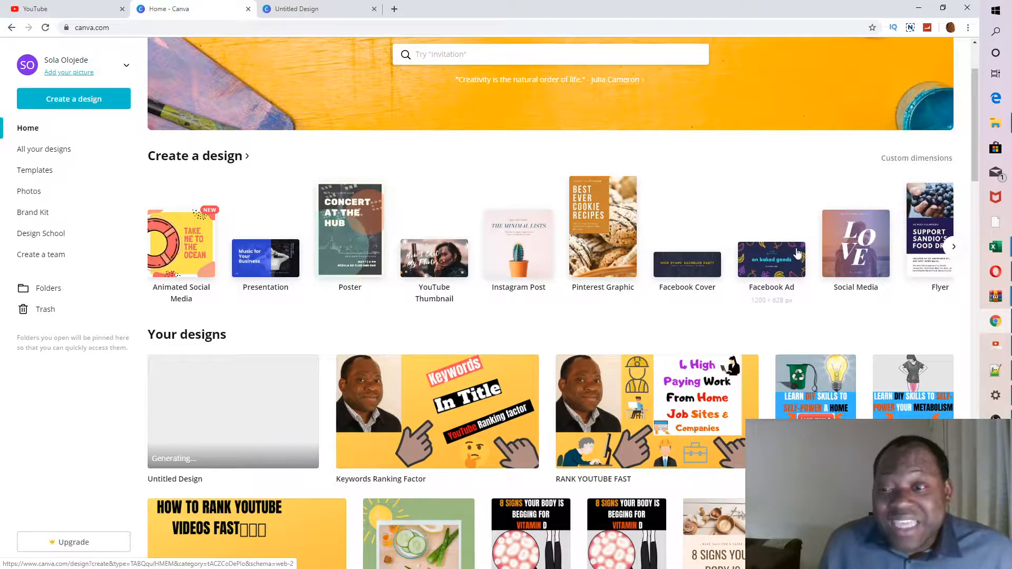
# Check the additional design types on offer, and create a new blank YouTube Thumbnail design
pyautogui.click(954, 246)
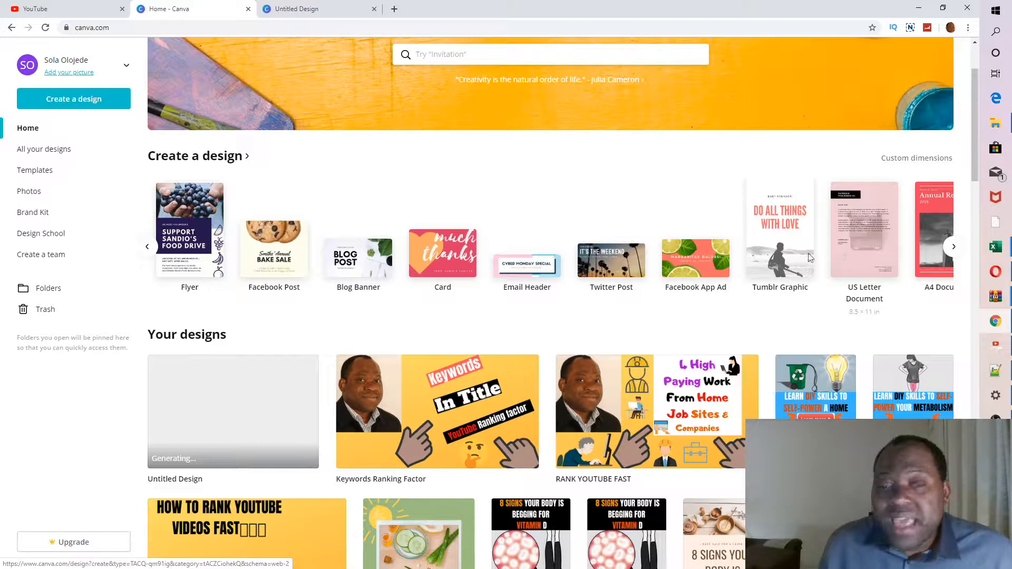
pyautogui.click(147, 247)
pyautogui.click(147, 247)
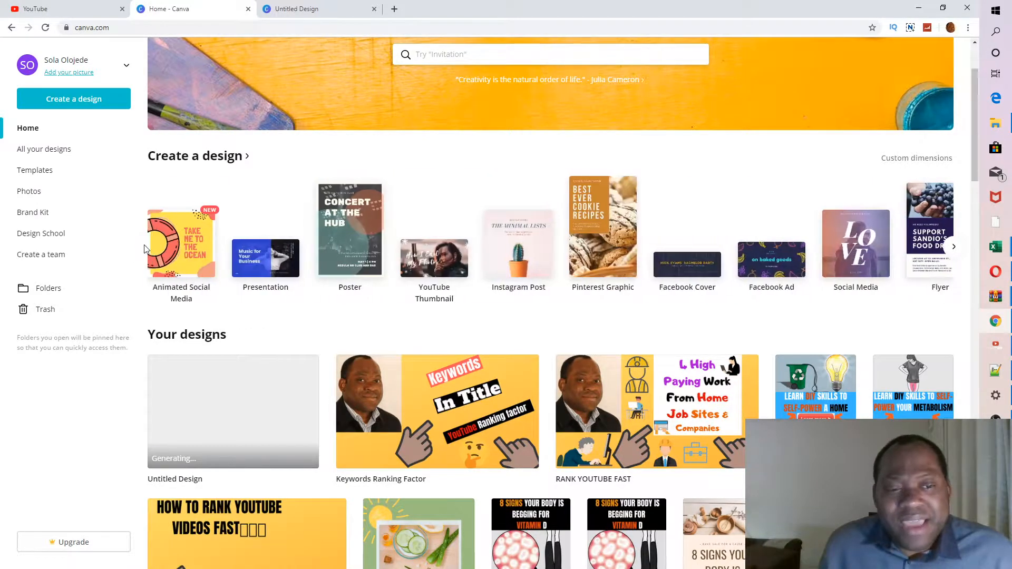
pyautogui.click(439, 272)
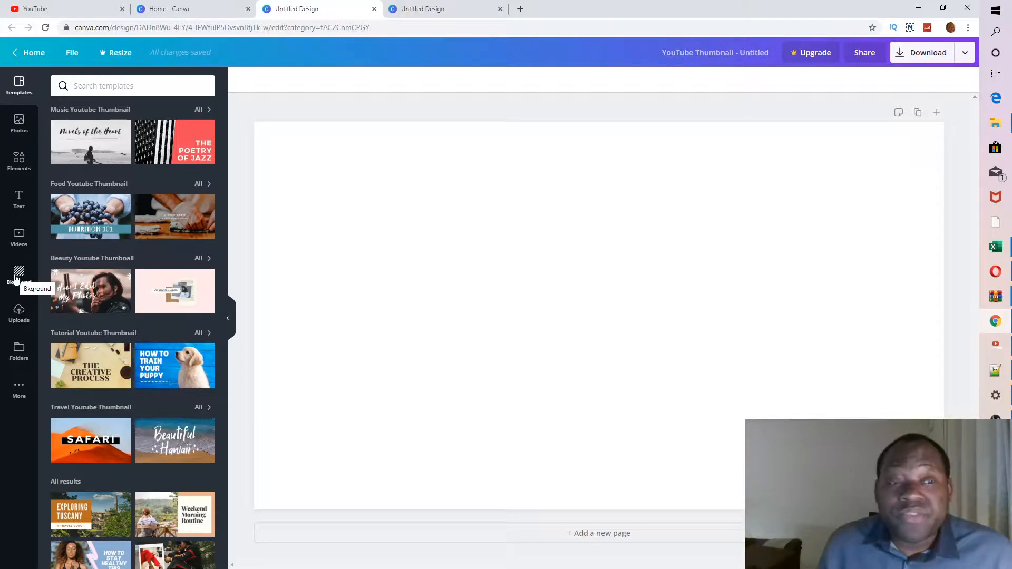
# Try blue, violet and light purple as solid background colours for the blank thumbnail
pyautogui.click(20, 279)
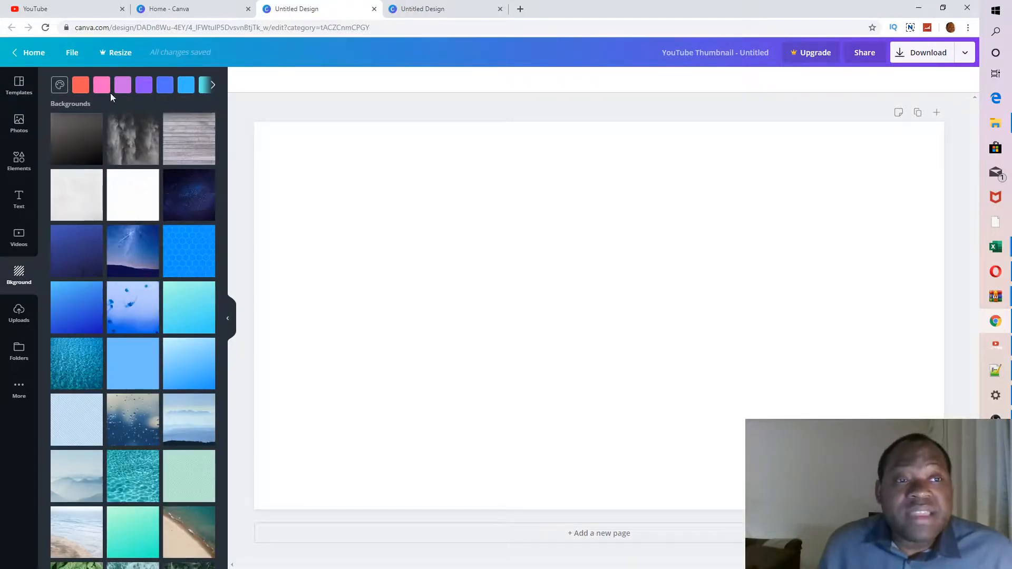
pyautogui.click(187, 85)
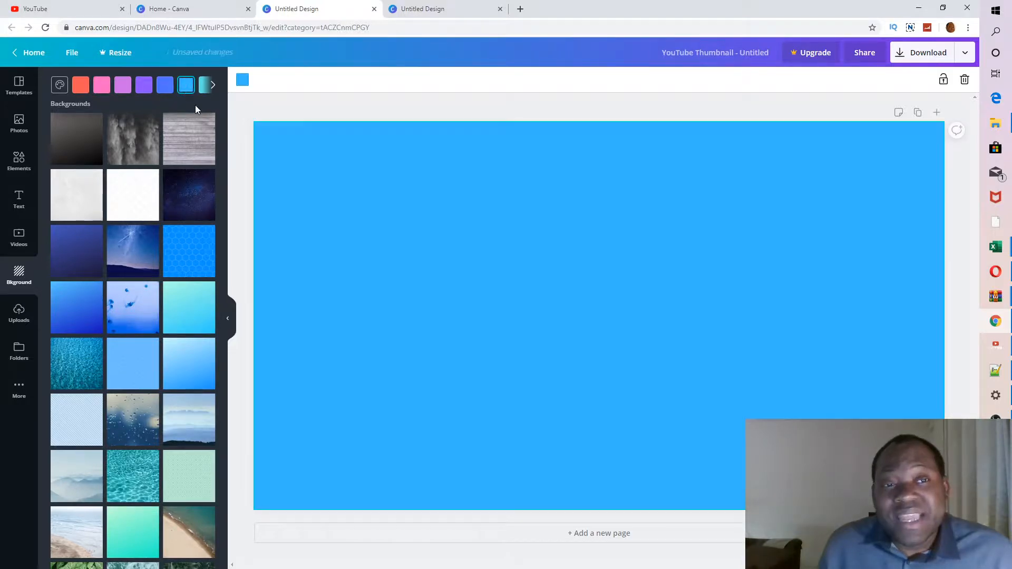
pyautogui.click(142, 86)
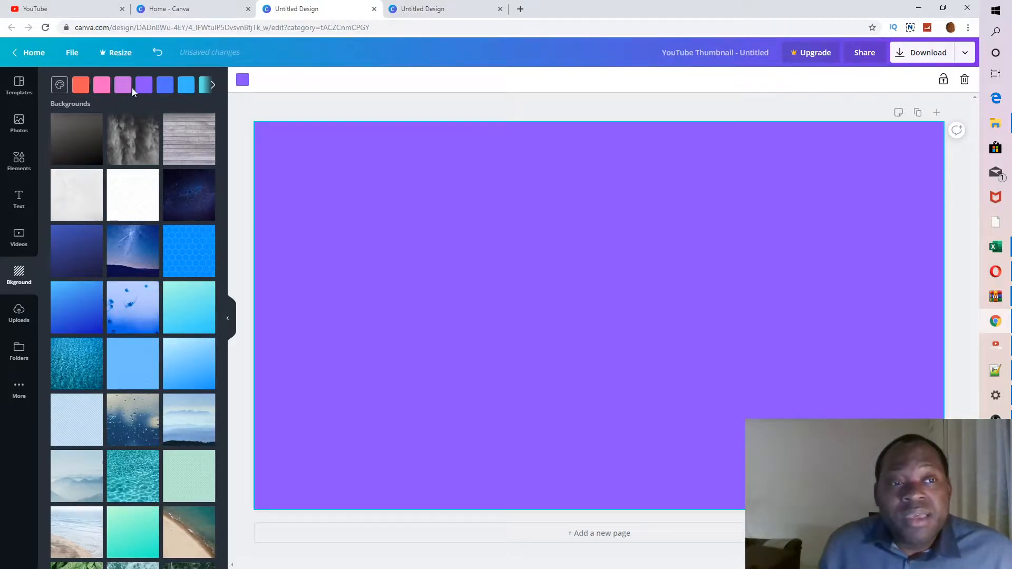
pyautogui.click(121, 87)
# Try the custom darker purple #a45bb8 as the background colour and undo it
pyautogui.click(240, 83)
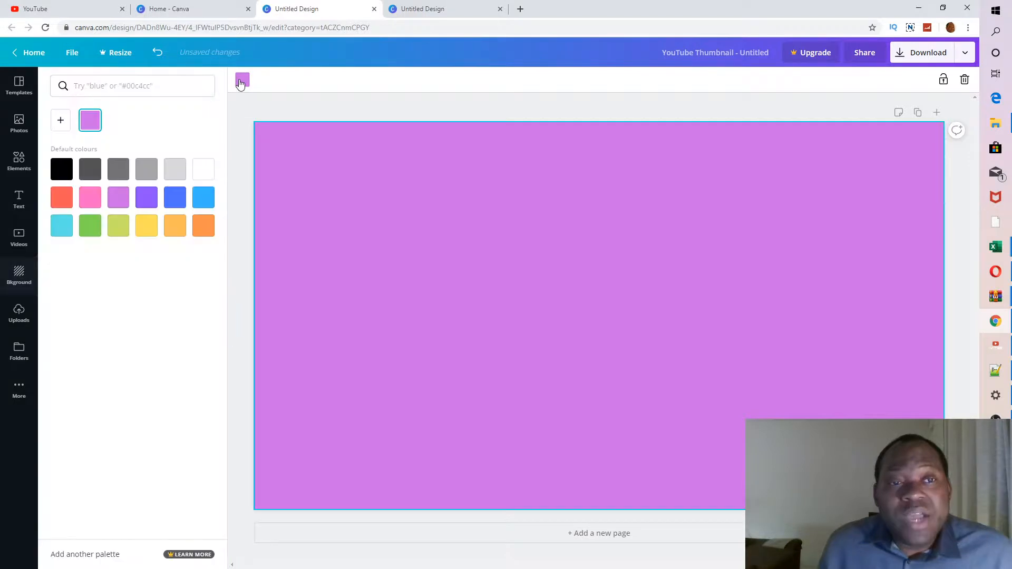
pyautogui.click(60, 121)
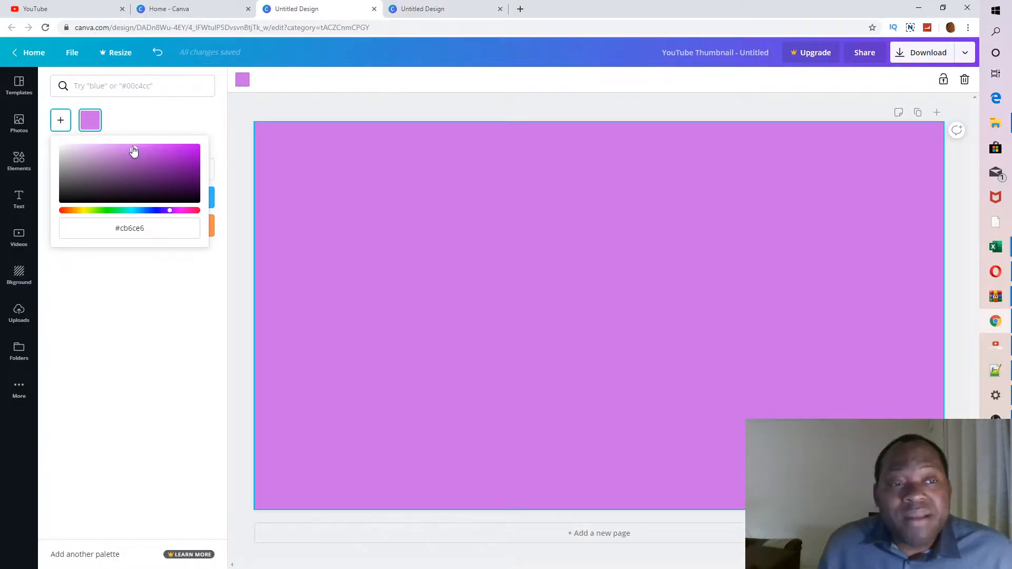
pyautogui.moveTo(134, 151)
pyautogui.mouseDown()
pyautogui.moveTo(191, 159)
pyautogui.moveTo(183, 192)
pyautogui.moveTo(185, 163)
pyautogui.moveTo(140, 151)
pyautogui.moveTo(131, 161)
pyautogui.mouseUp()
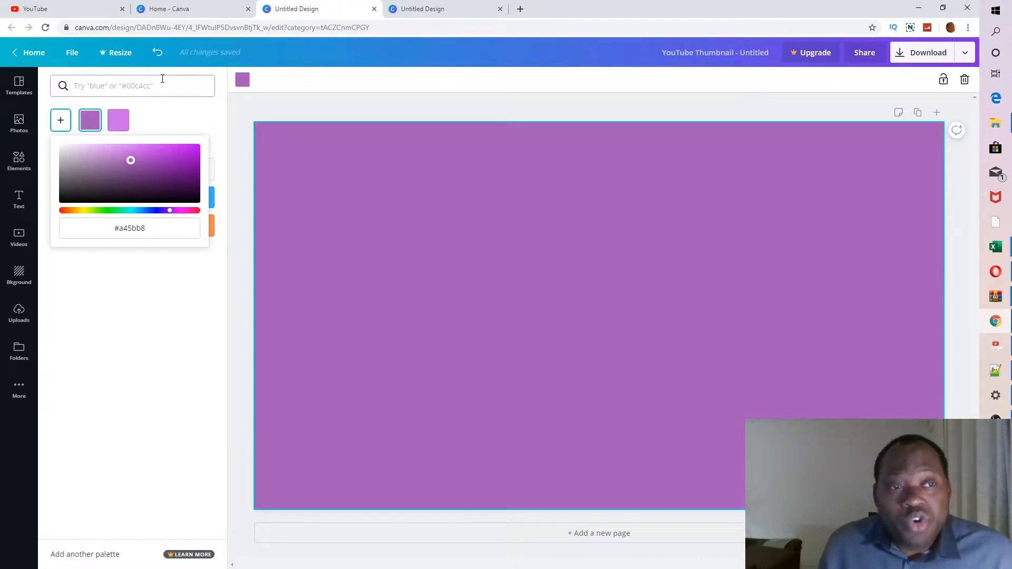
pyautogui.click(157, 53)
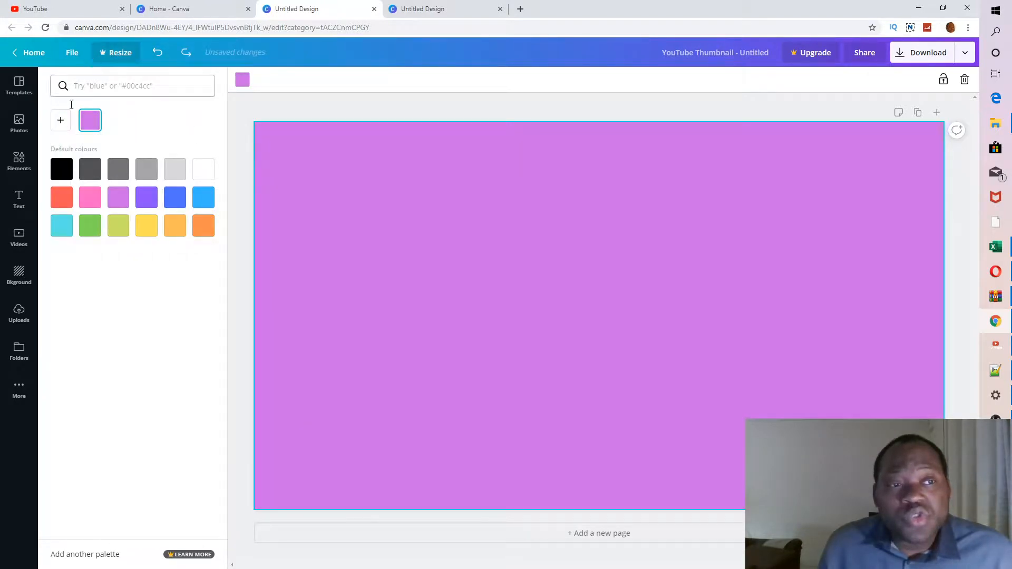
# Apply the free yellow-to-orange gradient as the thumbnail's background
pyautogui.click(19, 274)
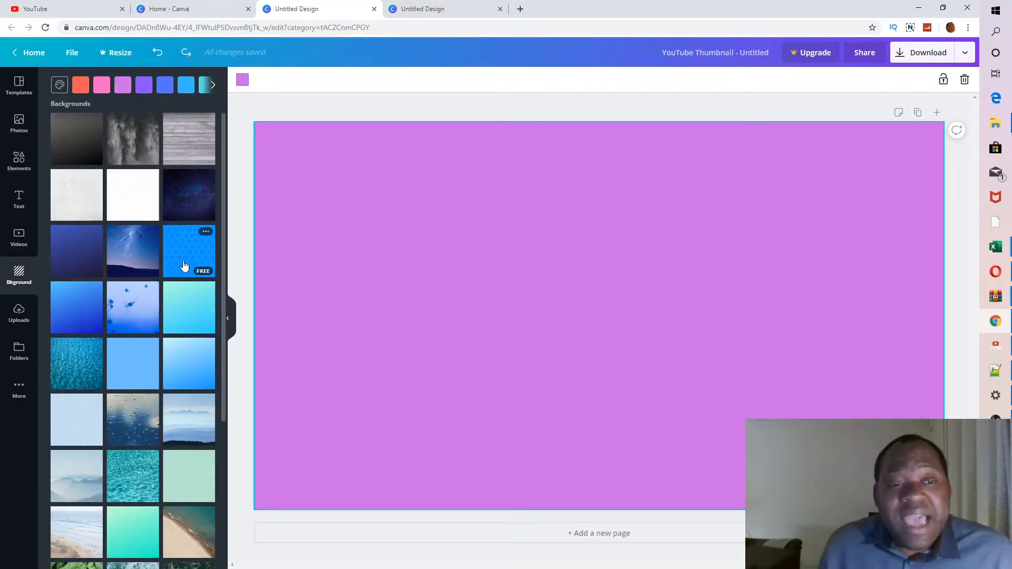
pyautogui.scroll(-8, 189, 265)
pyautogui.scroll(-2, 193, 265)
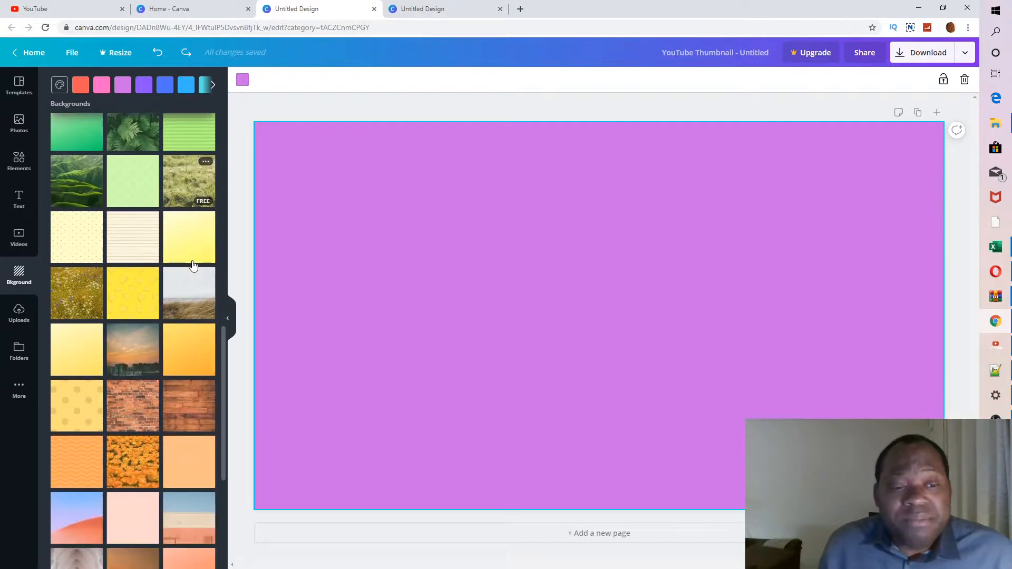
pyautogui.click(192, 337)
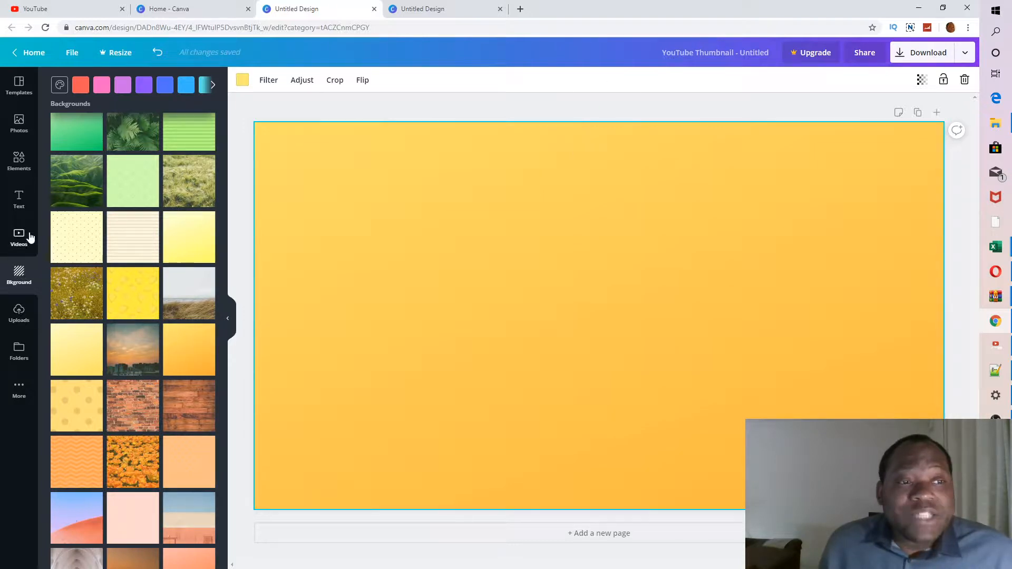
# Add a white square shape and flatten it into a wide, thin bar near the thumbnail's upper right corner
pyautogui.click(21, 163)
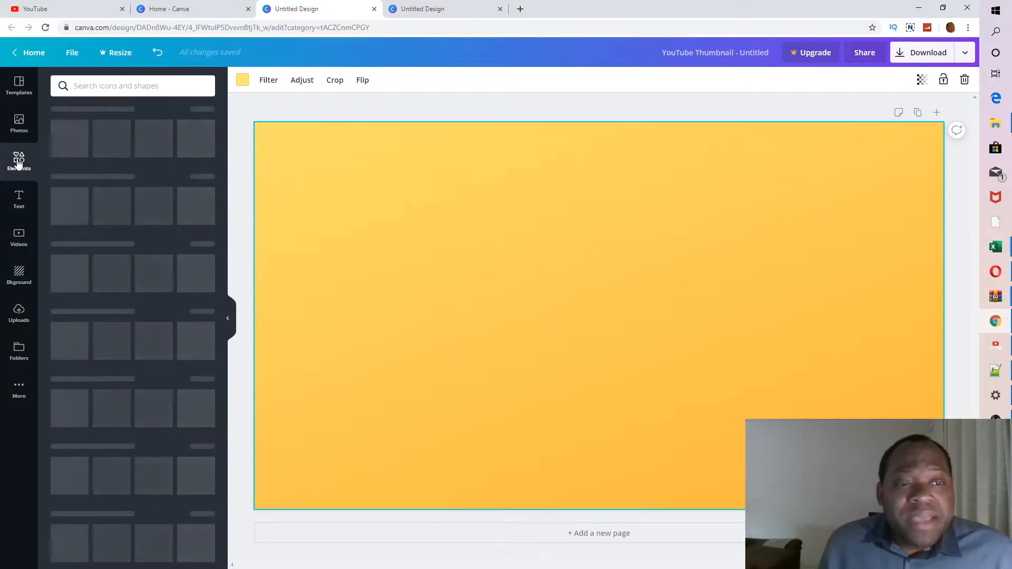
pyautogui.scroll(-5, 185, 362)
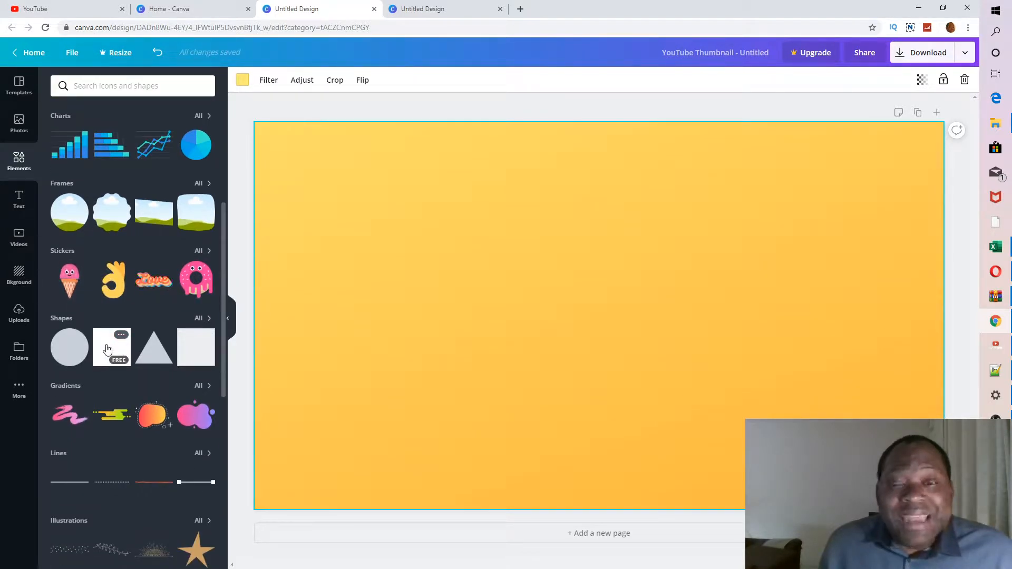
pyautogui.click(107, 349)
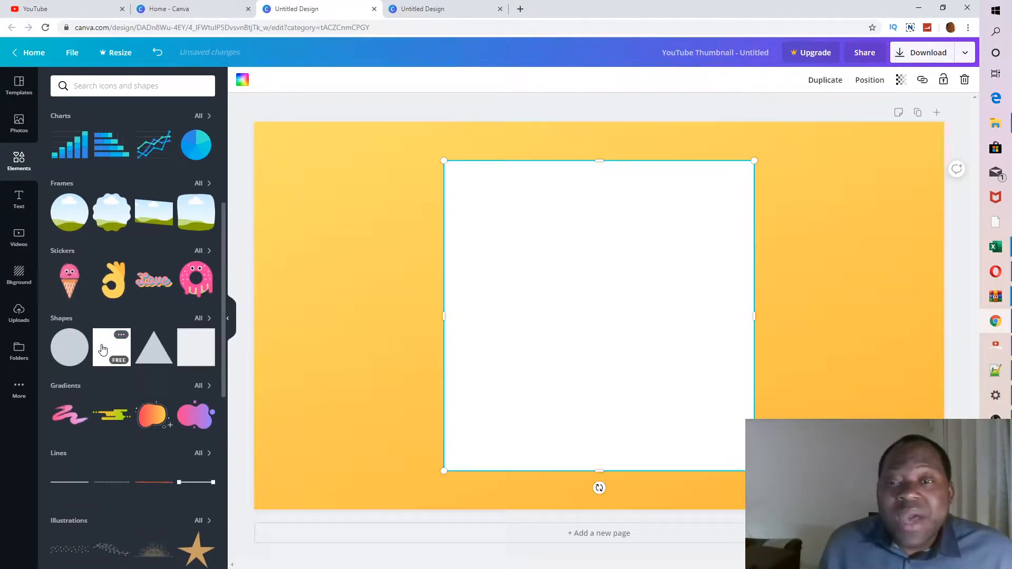
pyautogui.moveTo(542, 294); pyautogui.dragTo(574, 262)
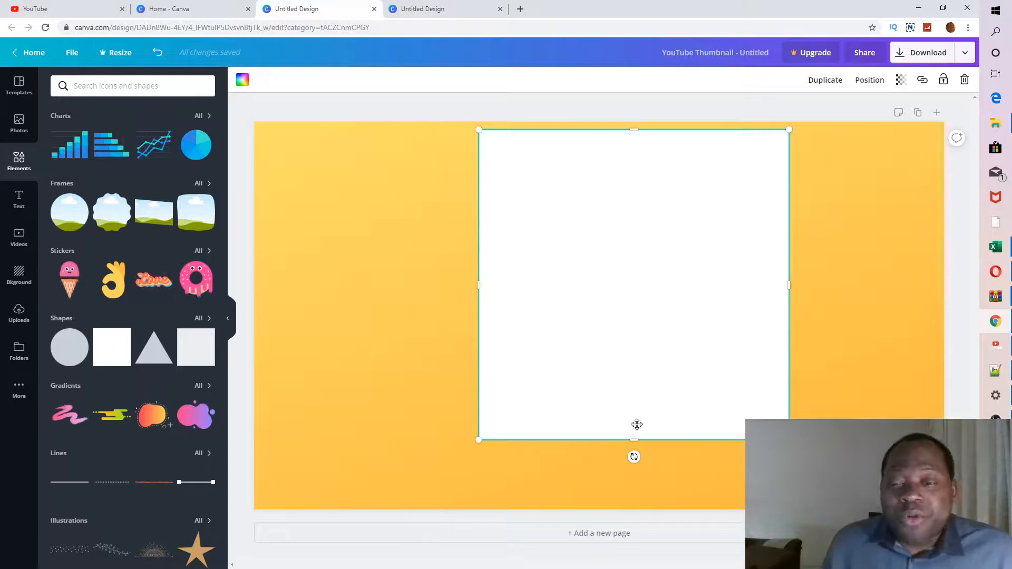
pyautogui.moveTo(634, 439); pyautogui.dragTo(699, 179)
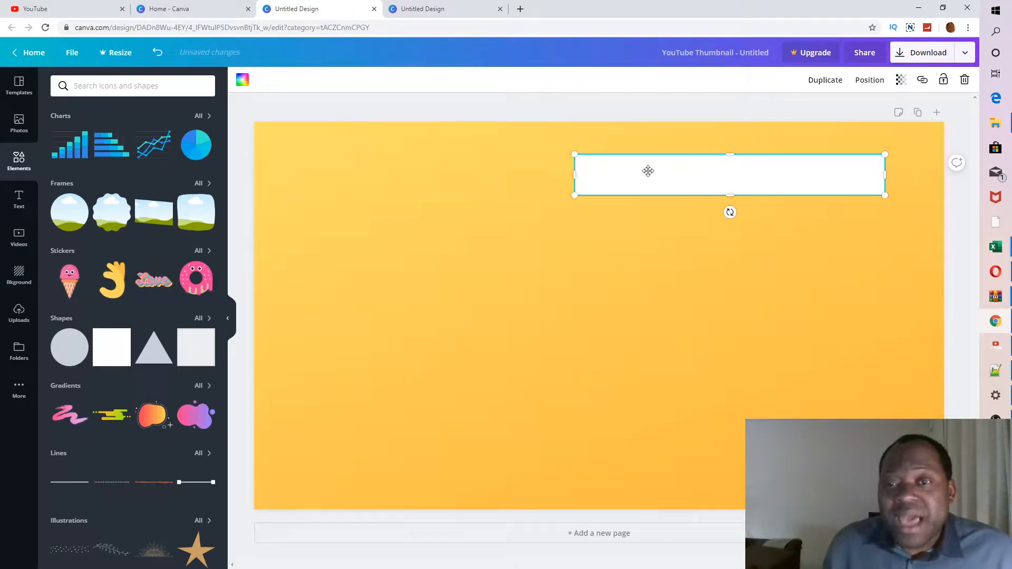
# Add a second white square, flatten it into a wide bar and place it below the first bar
pyautogui.click(118, 351)
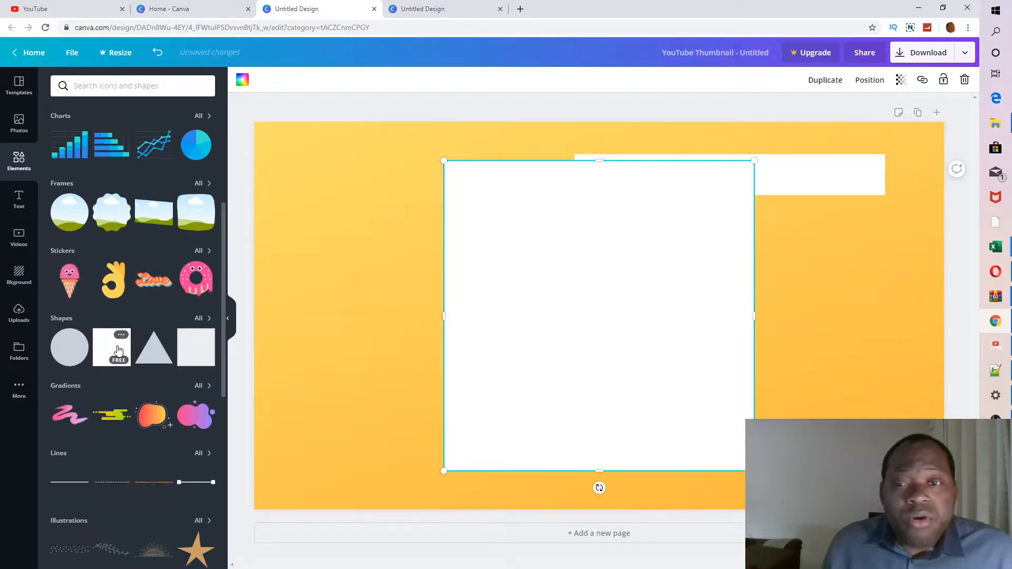
pyautogui.moveTo(579, 306); pyautogui.dragTo(490, 333)
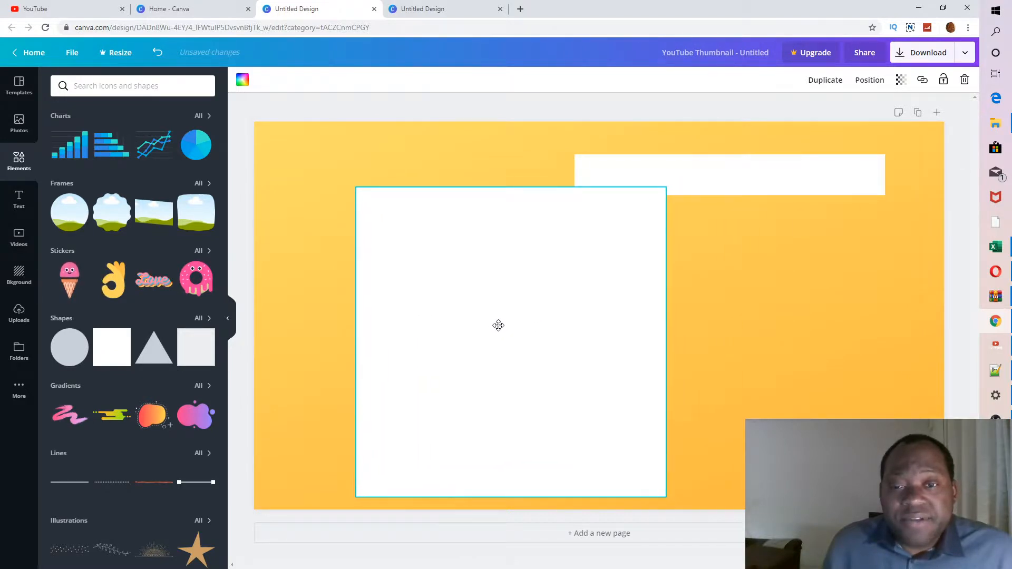
pyautogui.moveTo(513, 499); pyautogui.dragTo(493, 239)
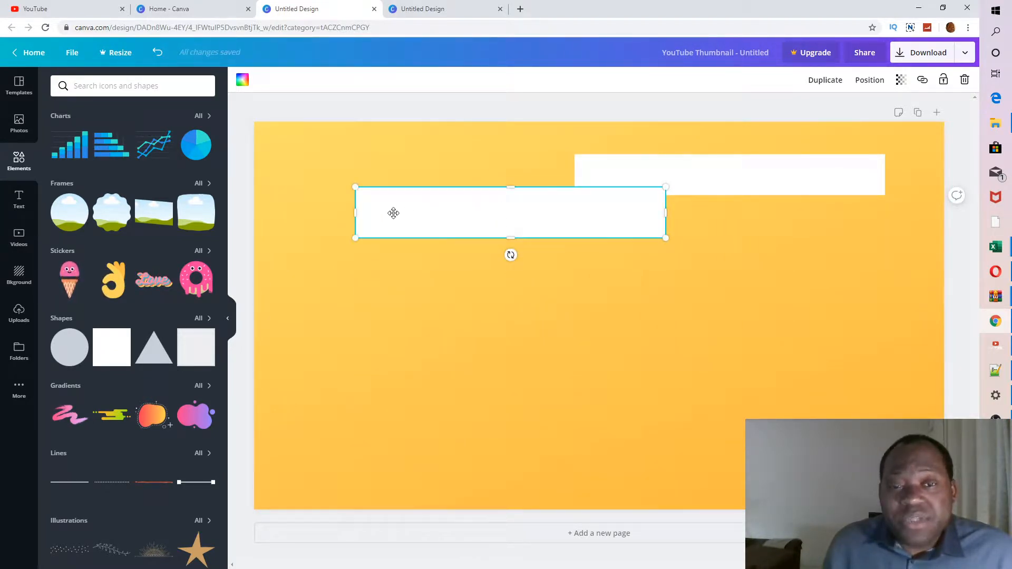
pyautogui.moveTo(355, 213); pyautogui.dragTo(363, 214)
pyautogui.moveTo(466, 212); pyautogui.dragTo(723, 270)
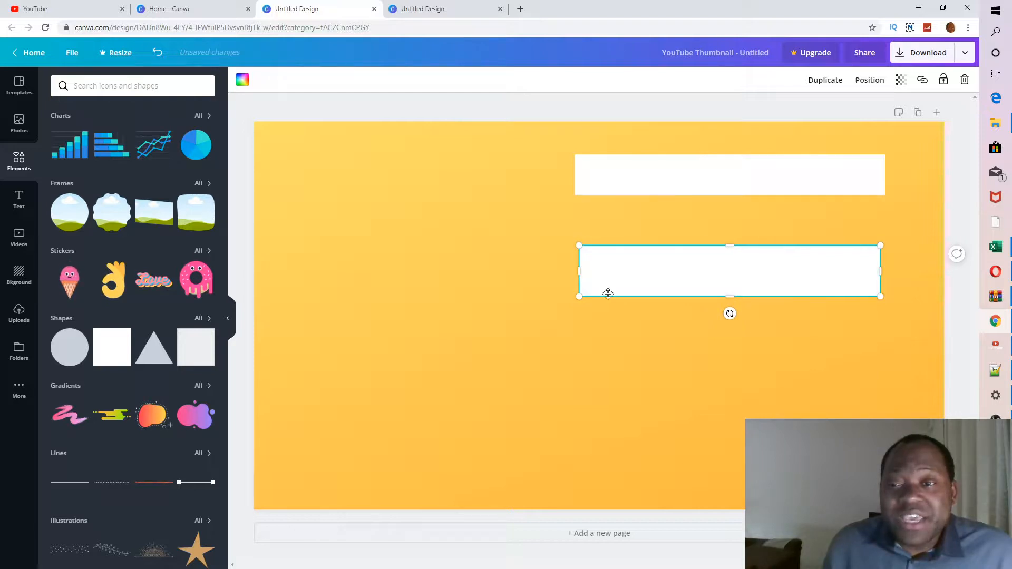
# Add a third white square, narrow and flatten it into a bar, and place it below the second bar
pyautogui.click(114, 352)
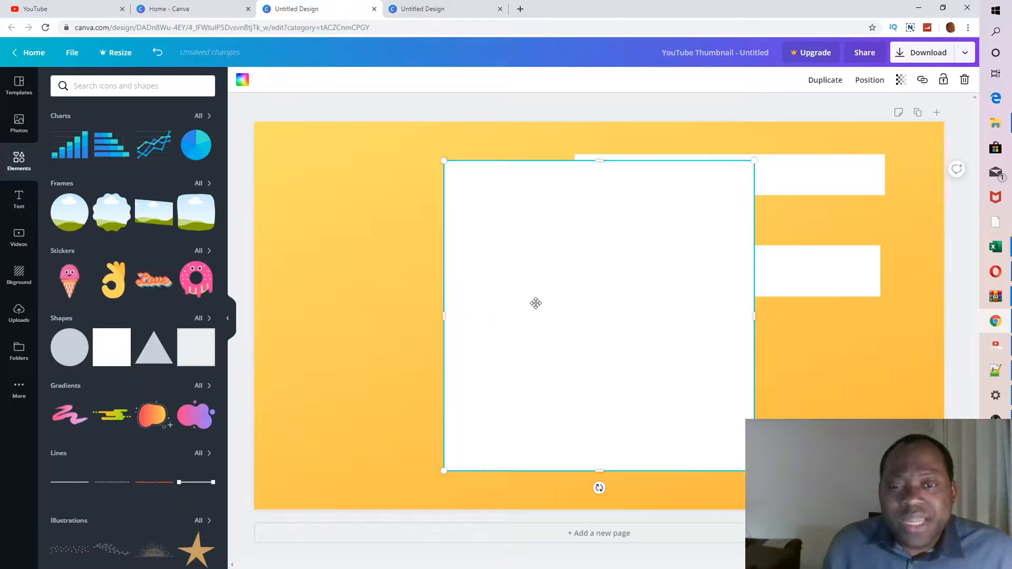
pyautogui.moveTo(426, 316); pyautogui.dragTo(472, 317)
pyautogui.moveTo(621, 292); pyautogui.dragTo(443, 291)
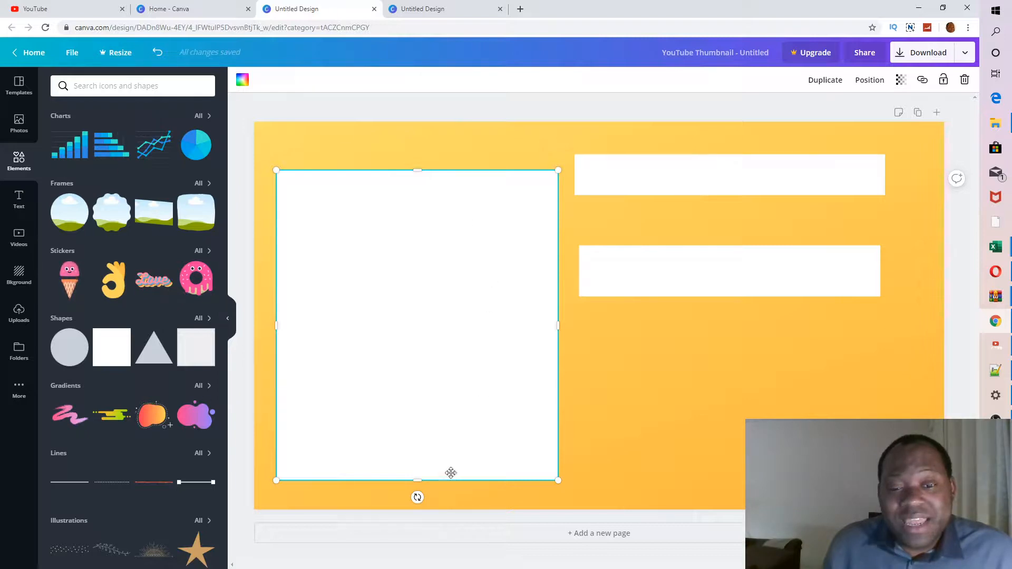
pyautogui.moveTo(417, 481); pyautogui.dragTo(736, 384)
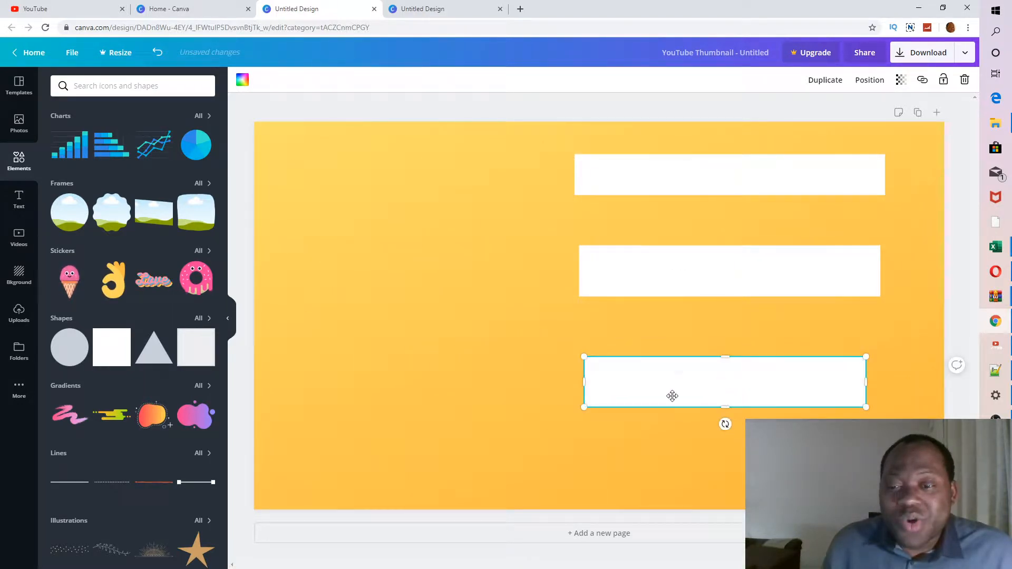
# Widen the third bar to match the second, and align both lower bars with the top bar's right edge
pyautogui.moveTo(586, 385); pyautogui.dragTo(580, 383)
pyautogui.moveTo(869, 382); pyautogui.dragTo(881, 381)
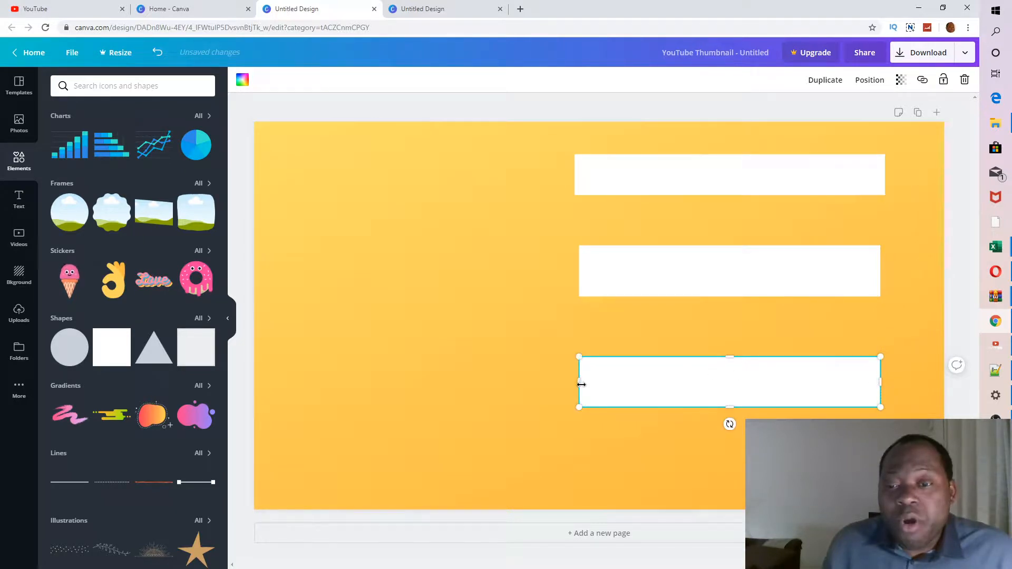
pyautogui.moveTo(580, 385)
pyautogui.mouseDown()
pyautogui.moveTo(594, 382)
pyautogui.moveTo(580, 382)
pyautogui.mouseUp()
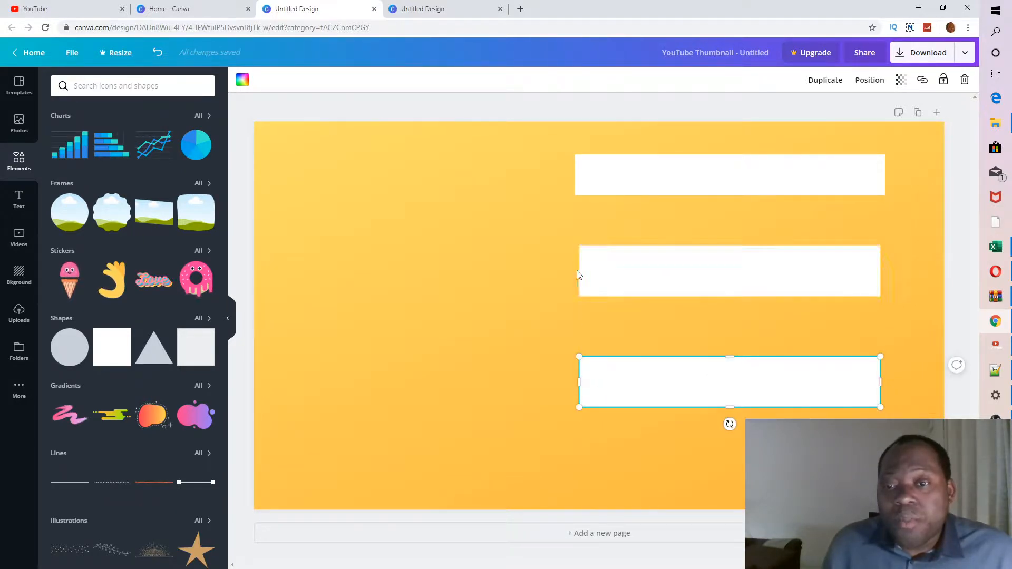
pyautogui.moveTo(781, 278); pyautogui.dragTo(786, 276)
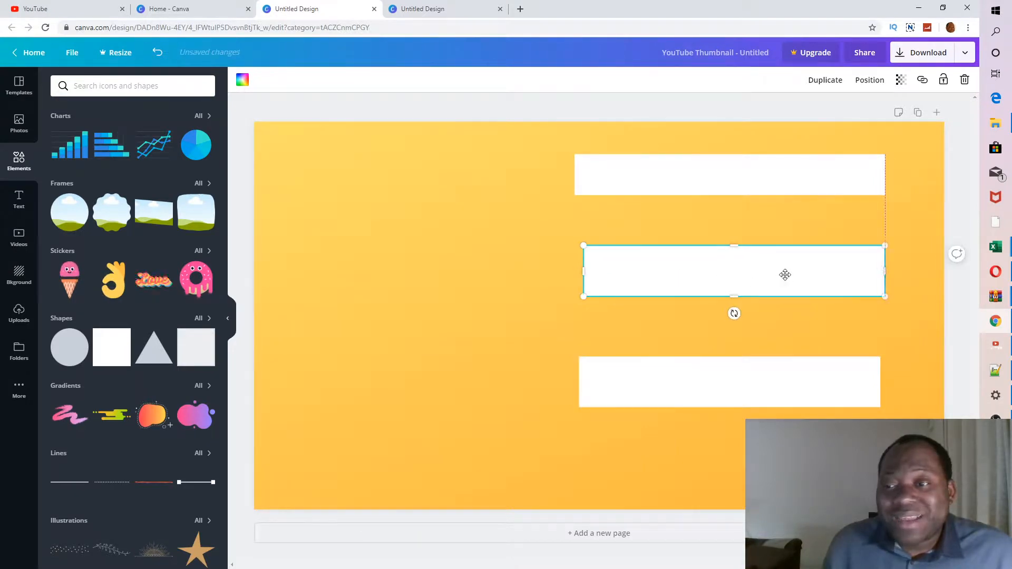
pyautogui.moveTo(700, 382); pyautogui.dragTo(702, 384)
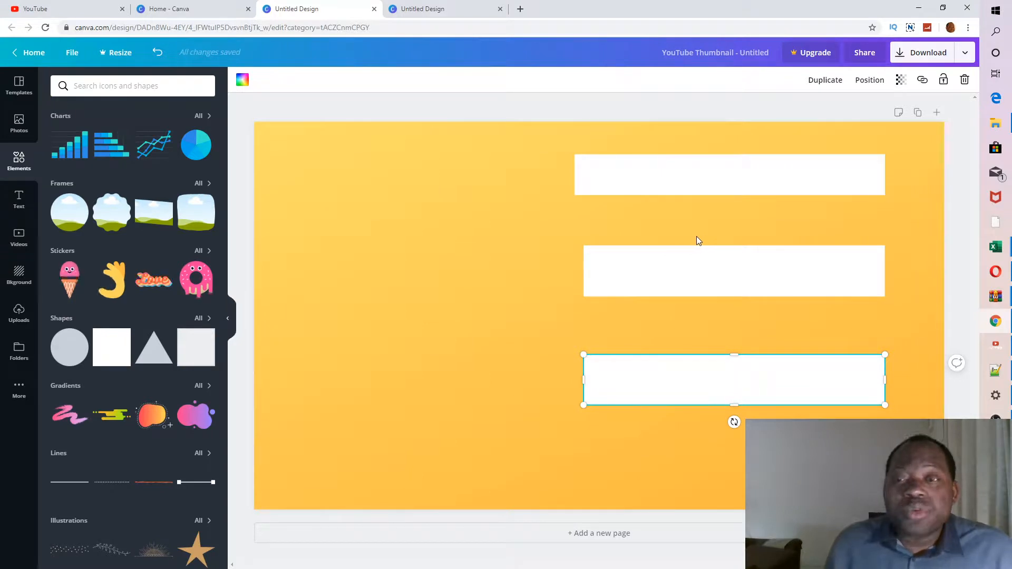
# Switch to the YouTube video details page and copy "Winning With Video" from the video title
pyautogui.click(74, 9)
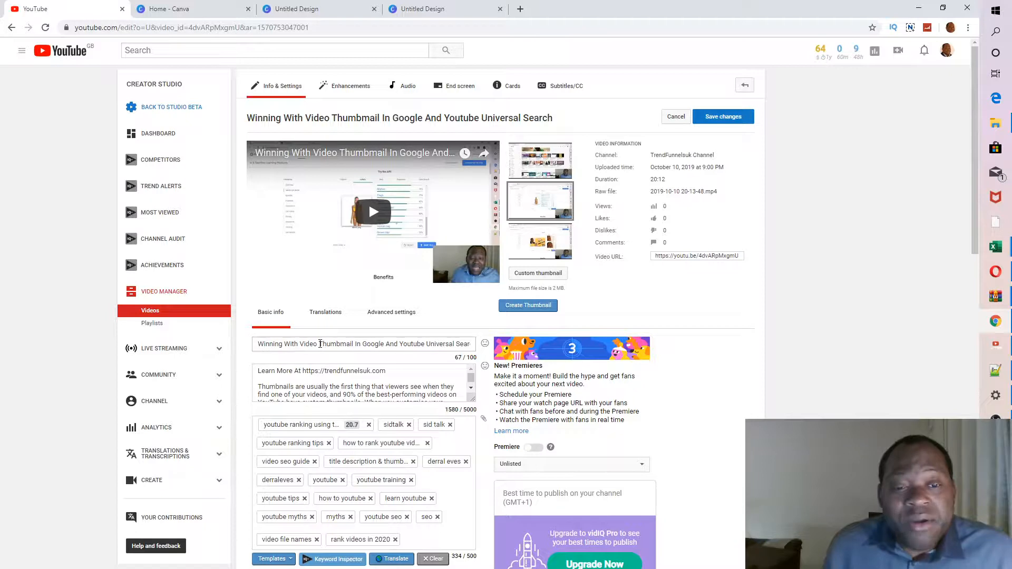
pyautogui.click(319, 345)
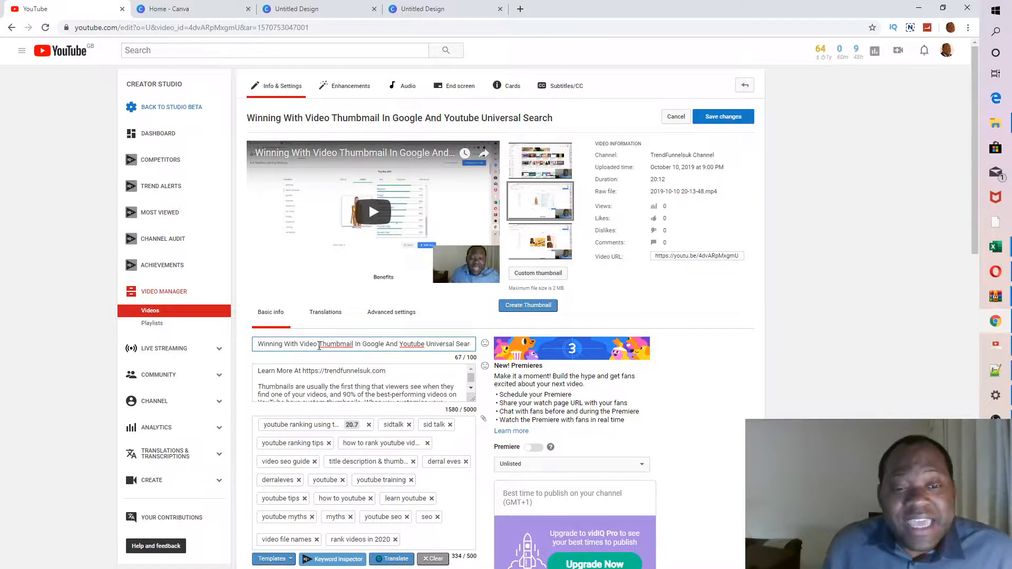
pyautogui.moveTo(318, 346); pyautogui.dragTo(268, 344)
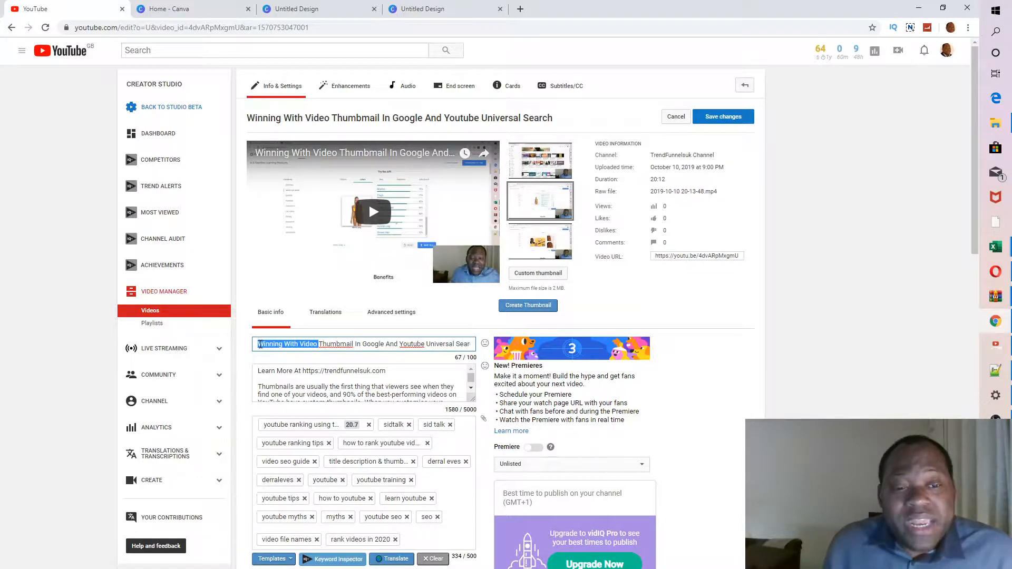
pyautogui.rightClick(289, 345)
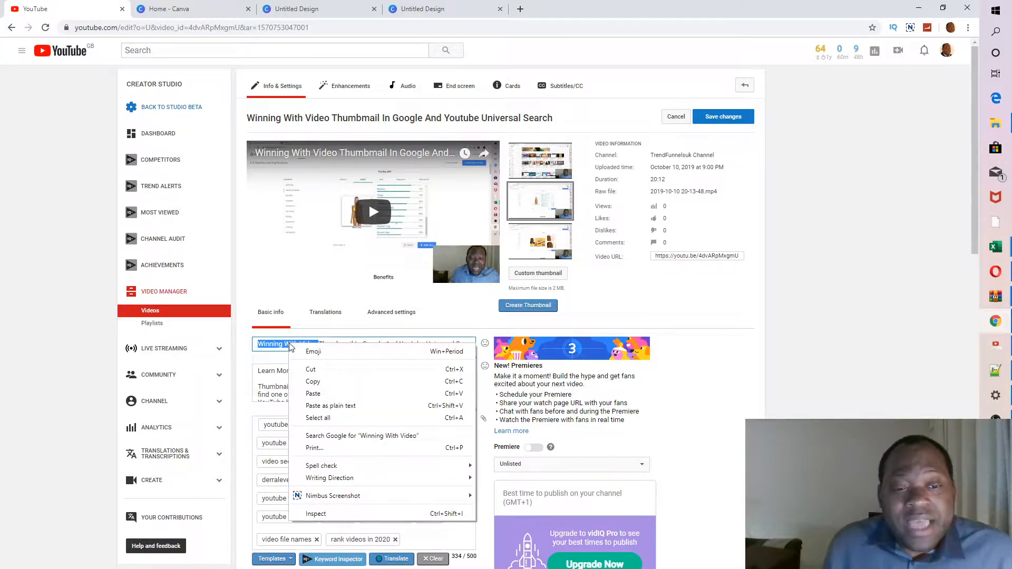
pyautogui.click(319, 383)
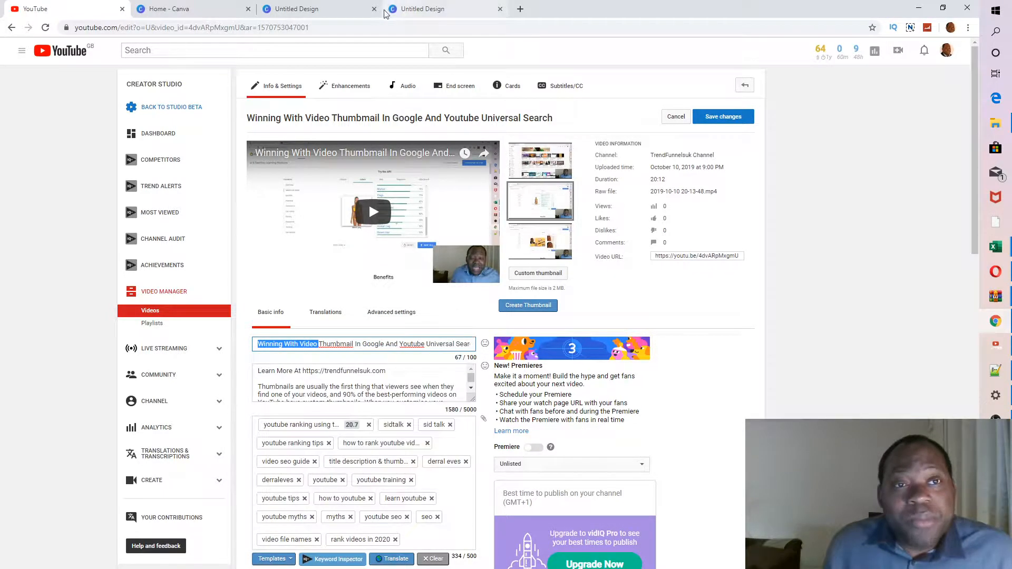
# Return to the Canva thumbnail design and add a heading text box
pyautogui.click(210, 14)
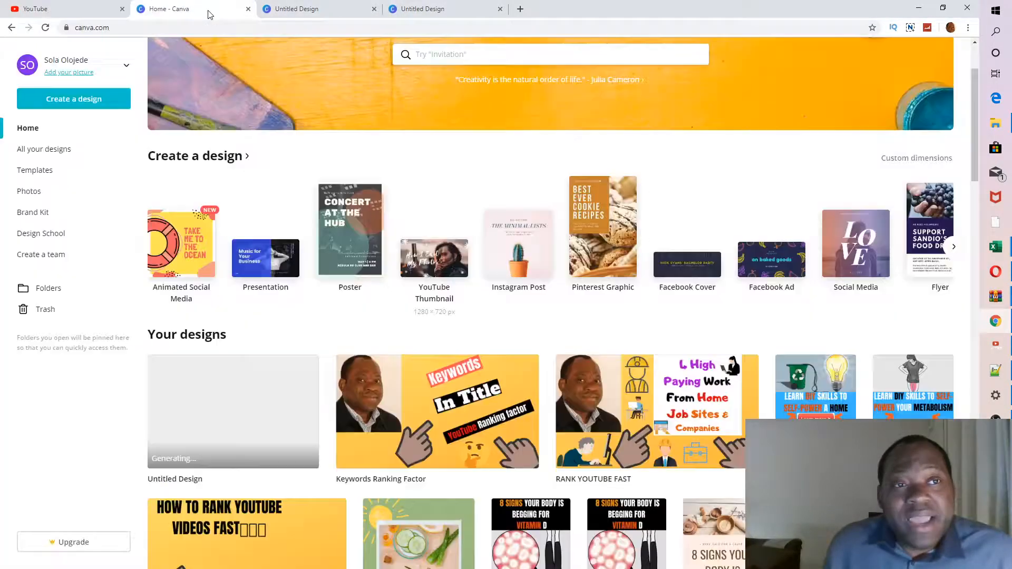
pyautogui.click(320, 10)
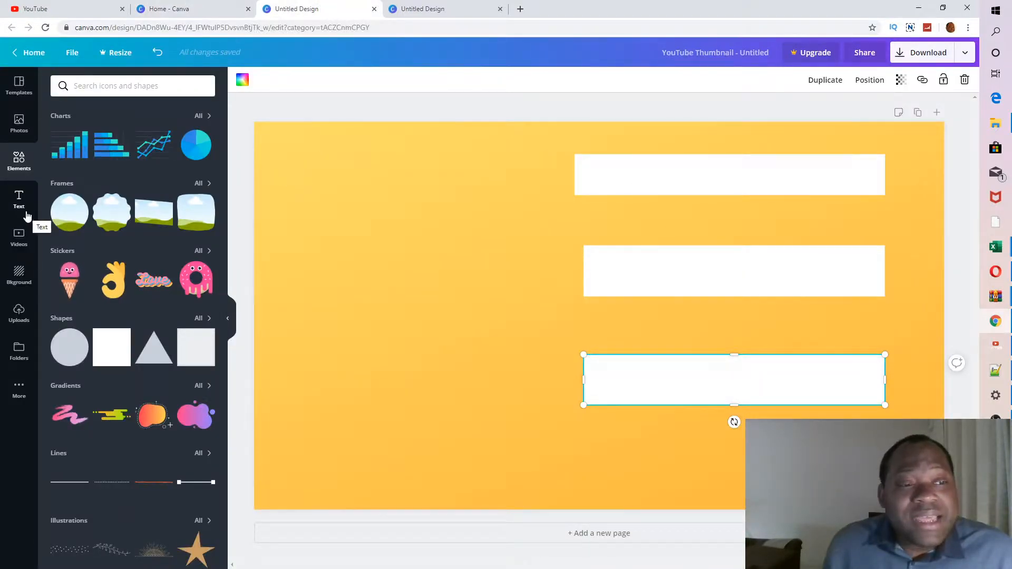
pyautogui.click(20, 203)
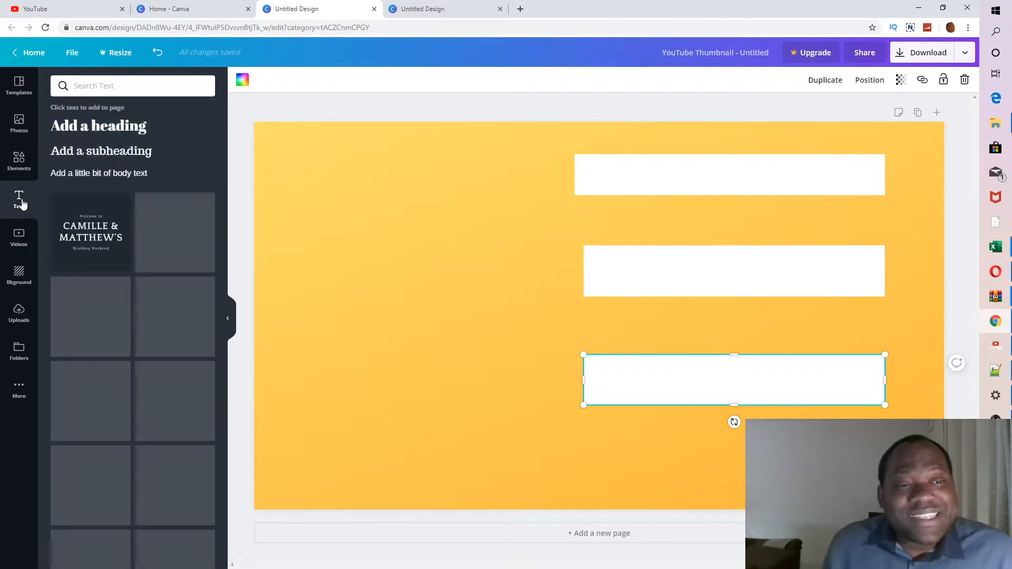
pyautogui.click(101, 131)
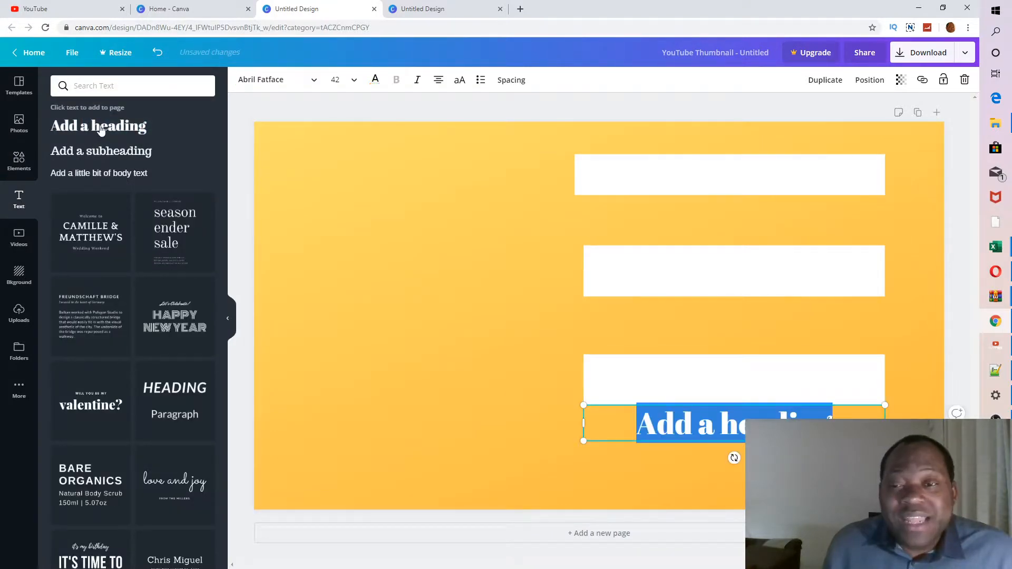
pyautogui.doubleClick(701, 431)
pyautogui.click(485, 435)
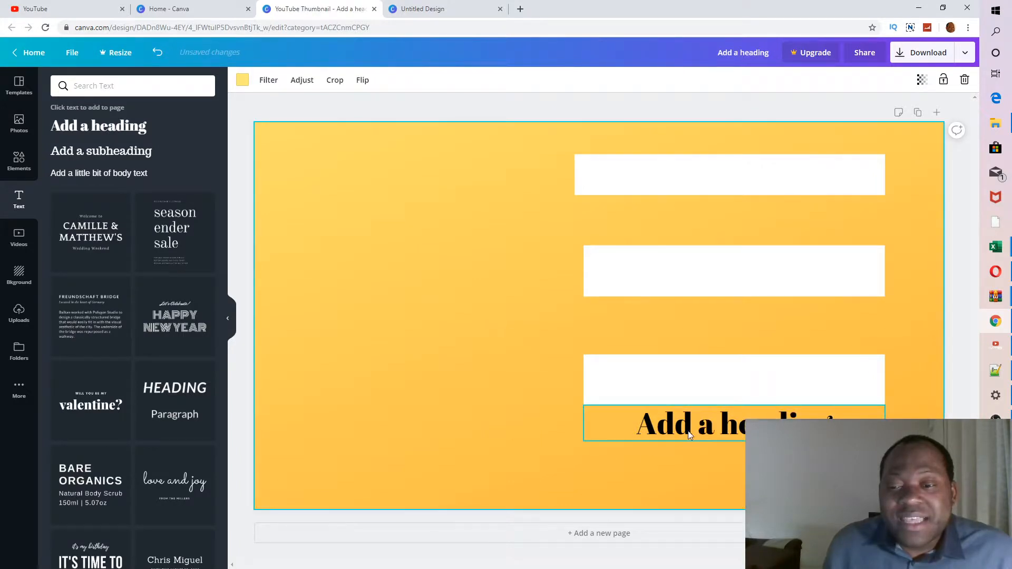
# Move the heading onto the top white bar and centre it within the bar
pyautogui.moveTo(688, 431); pyautogui.dragTo(703, 182)
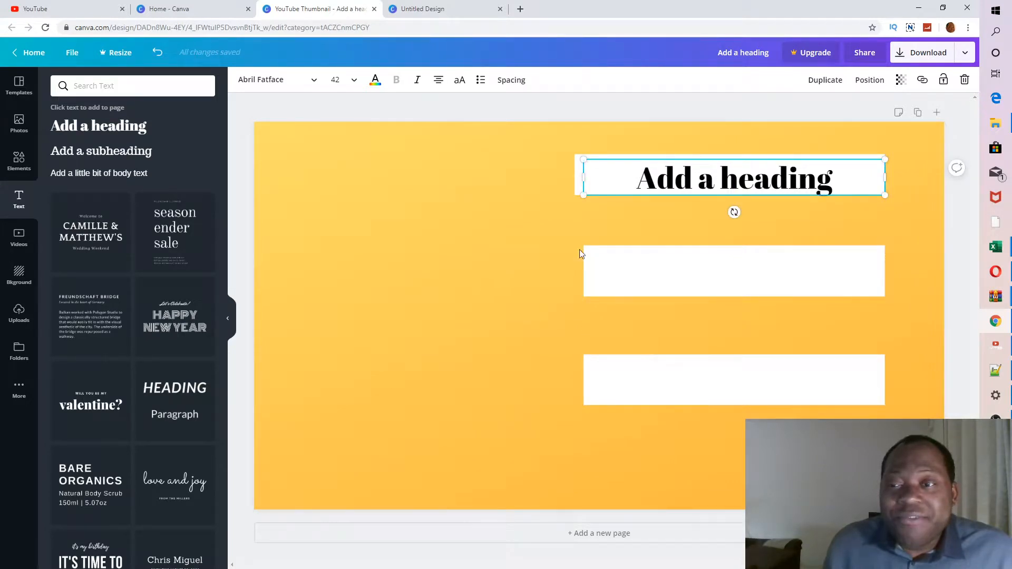
pyautogui.click(839, 180)
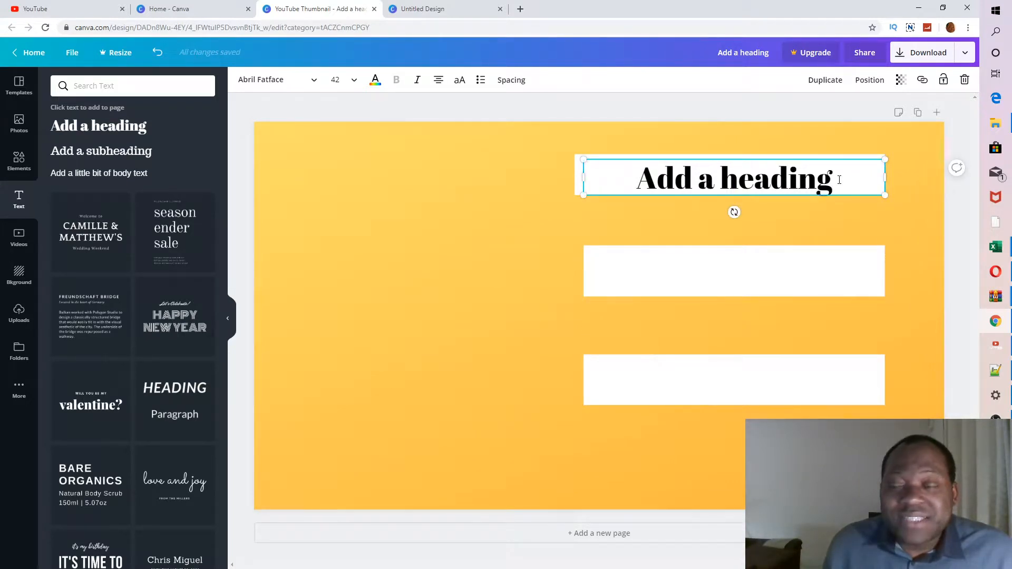
pyautogui.moveTo(768, 177); pyautogui.dragTo(749, 179)
pyautogui.click(501, 207)
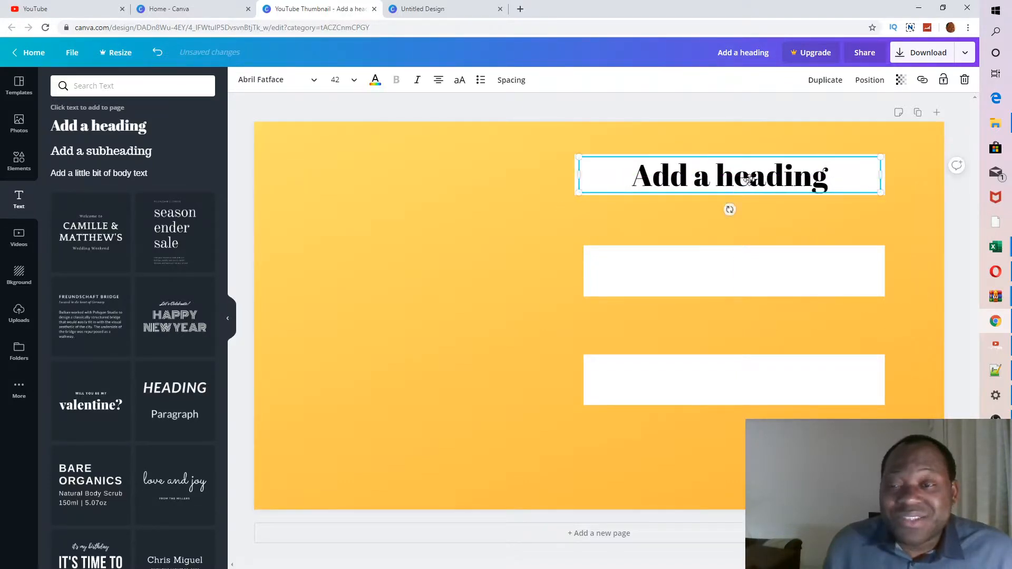
# Replace the placeholder heading on the top bar with the copied text "Winning With Video"
pyautogui.doubleClick(838, 176)
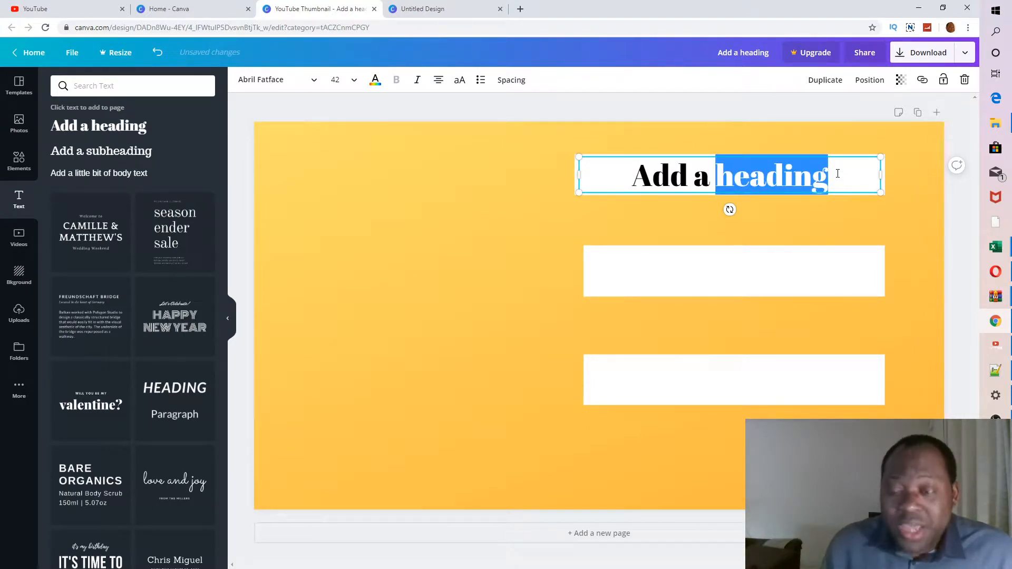
pyautogui.press('BackSpace')
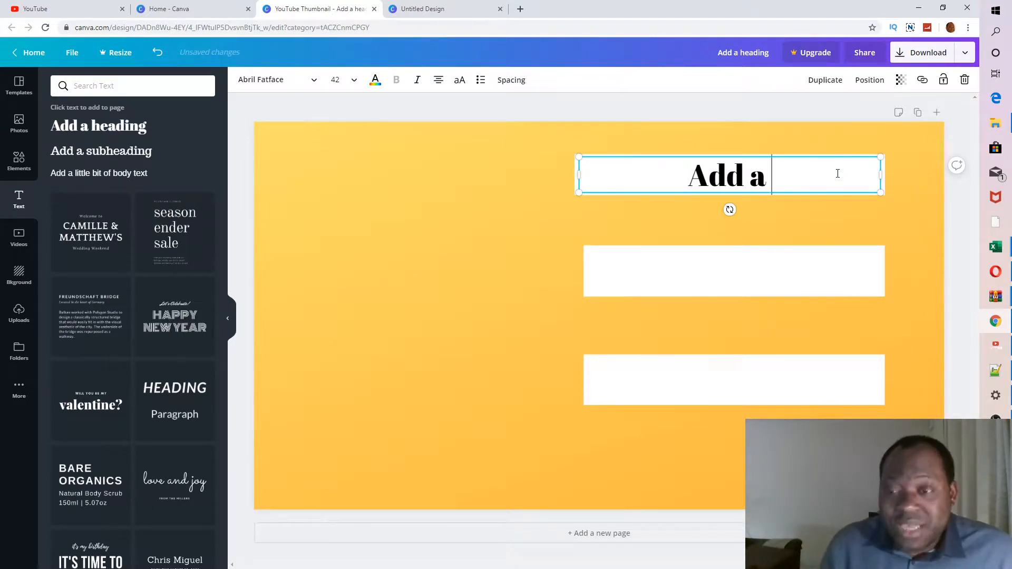
pyautogui.press('BackSpace')
pyautogui.press('BackSpace')
pyautogui.press('BackSpace')
pyautogui.press('BackSpace')
pyautogui.press('BackSpace')
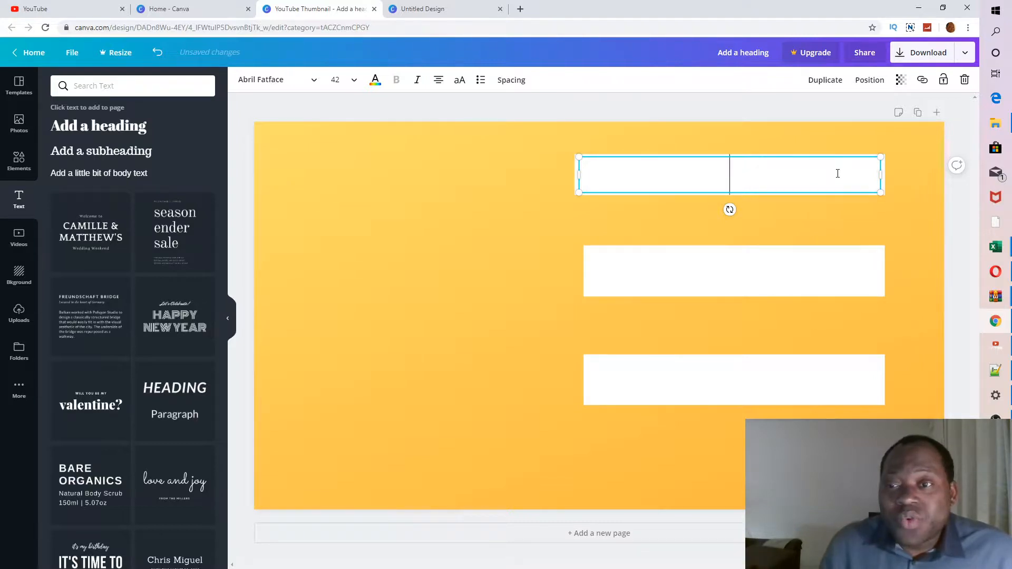
pyautogui.rightClick(693, 177)
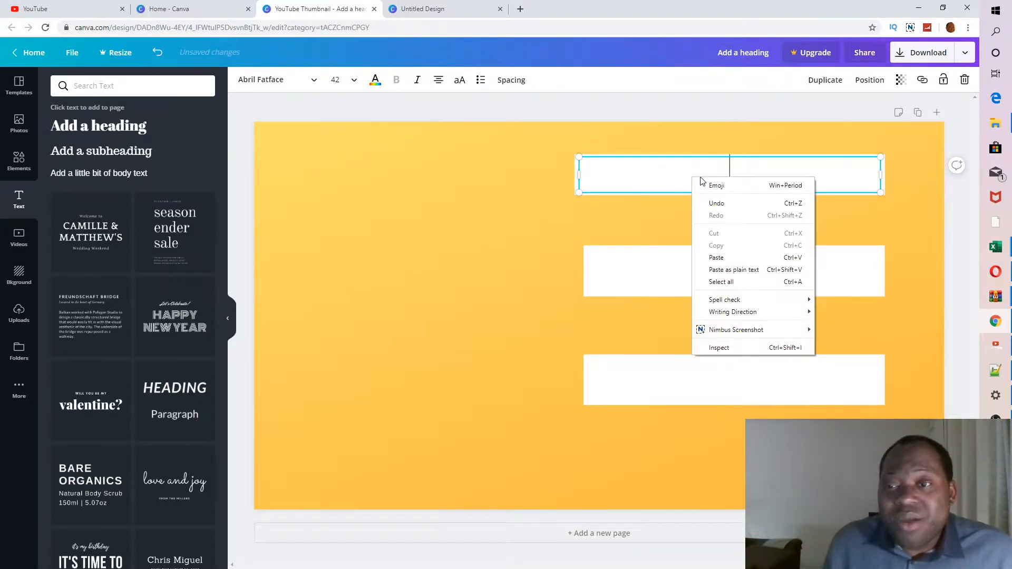
pyautogui.click(736, 257)
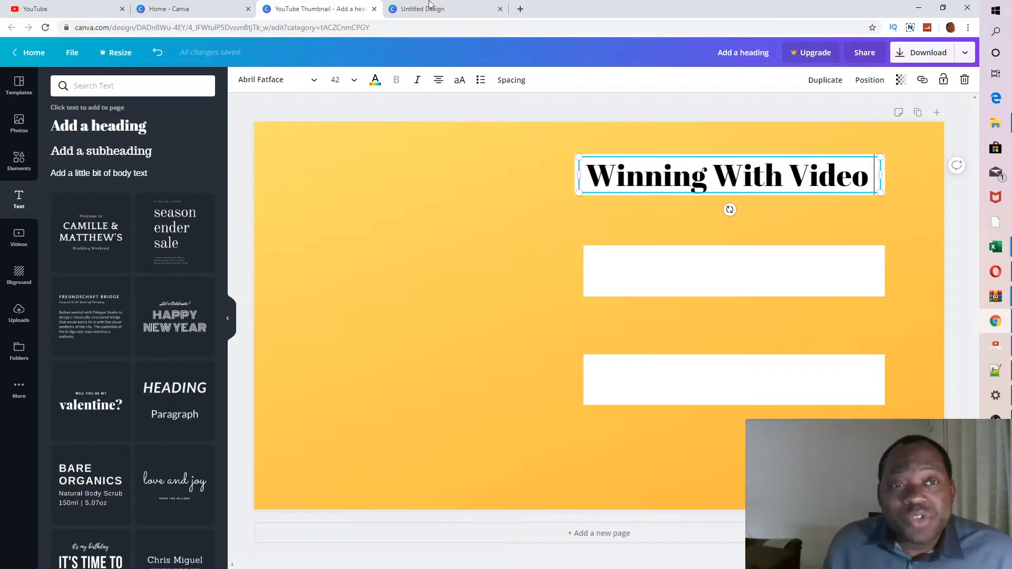
# Switch to the YouTube video details page and copy "Thumbmail In Google And Youtube" from the video title
pyautogui.click(82, 12)
pyautogui.click(364, 362)
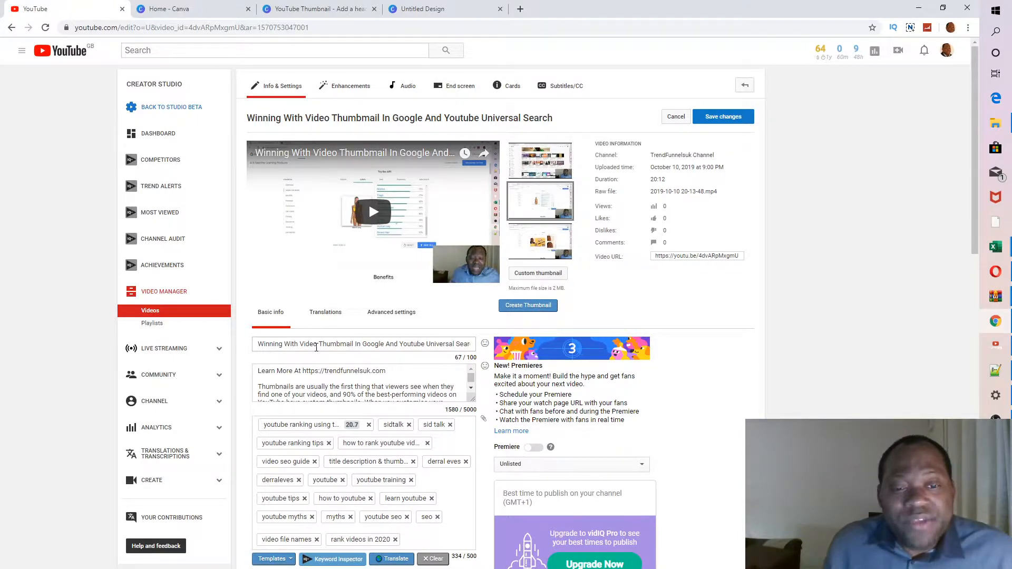
pyautogui.moveTo(318, 346); pyautogui.dragTo(412, 344)
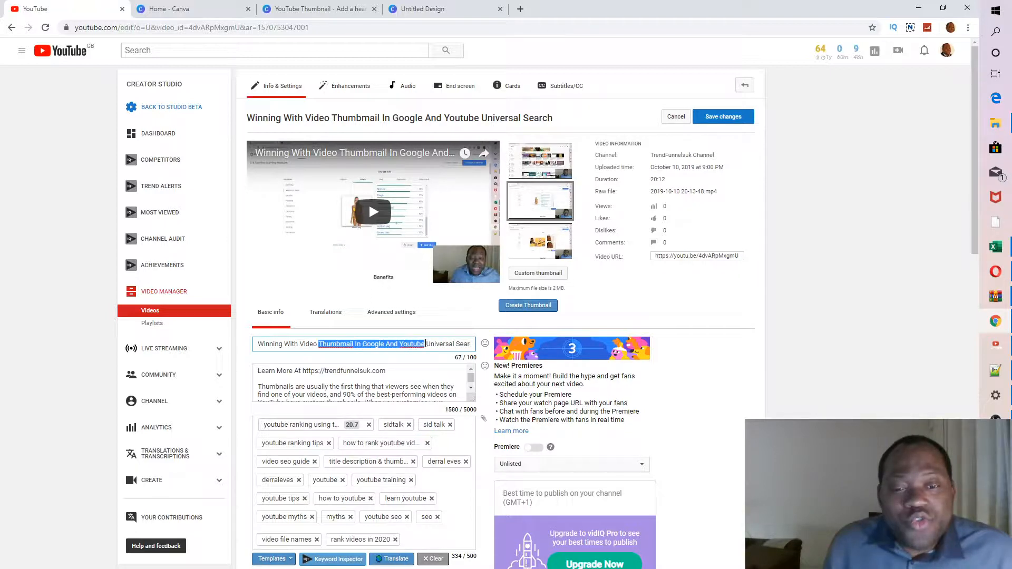
pyautogui.rightClick(386, 350)
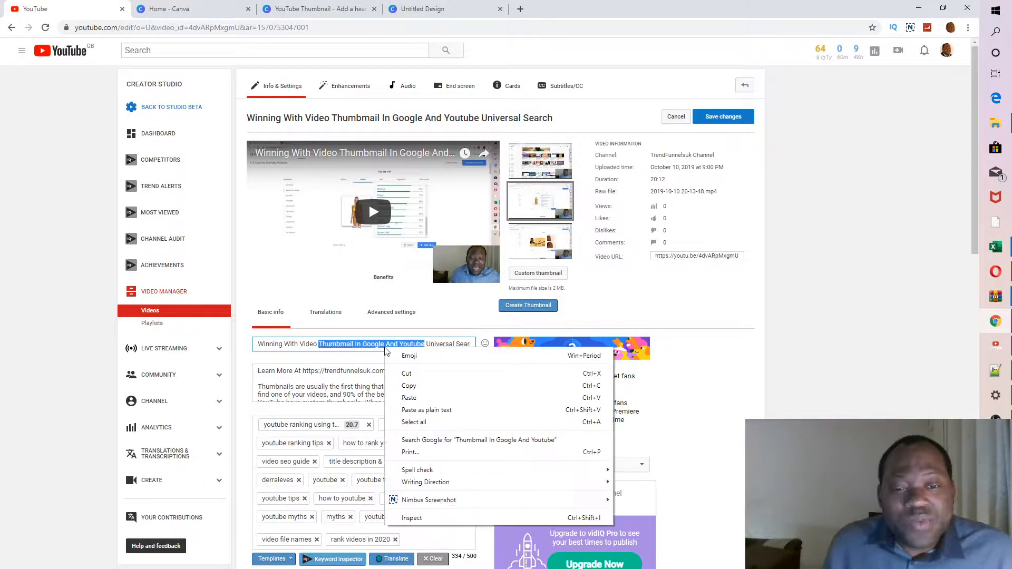
pyautogui.click(420, 389)
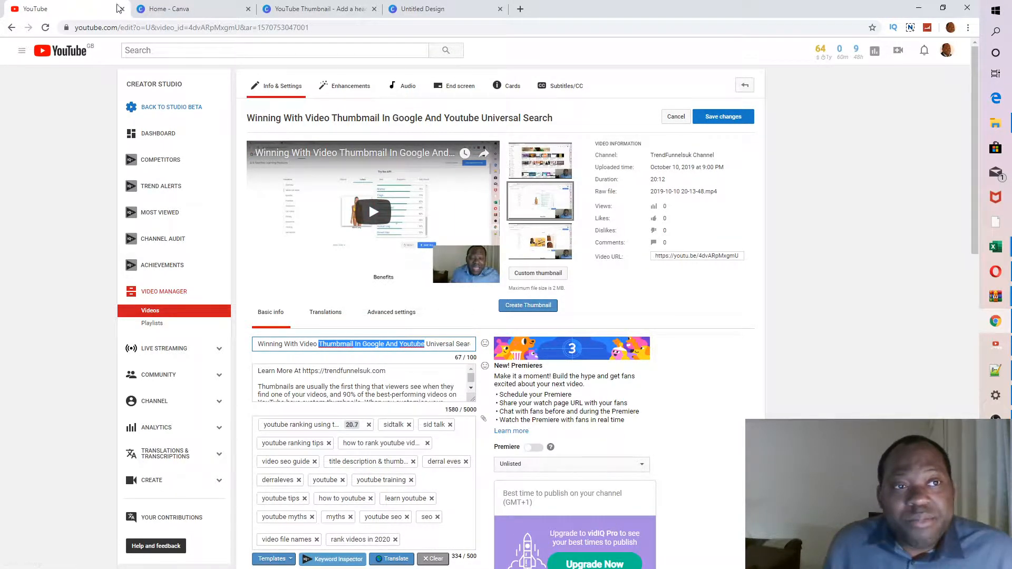
# Return to the Canva thumbnail design, add a heading text box and move it onto the middle white bar
pyautogui.click(316, 9)
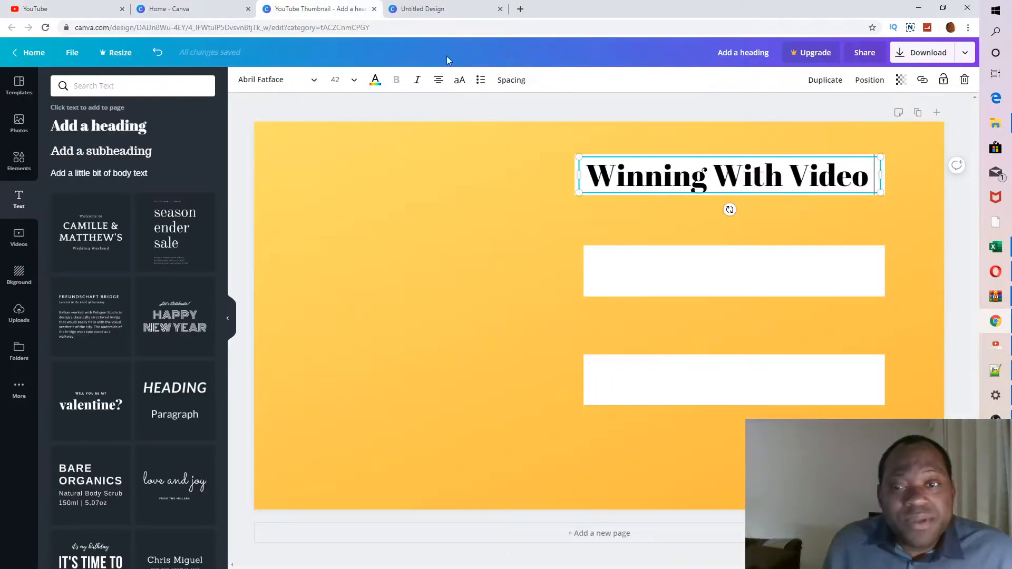
pyautogui.click(664, 274)
pyautogui.rightClick(665, 277)
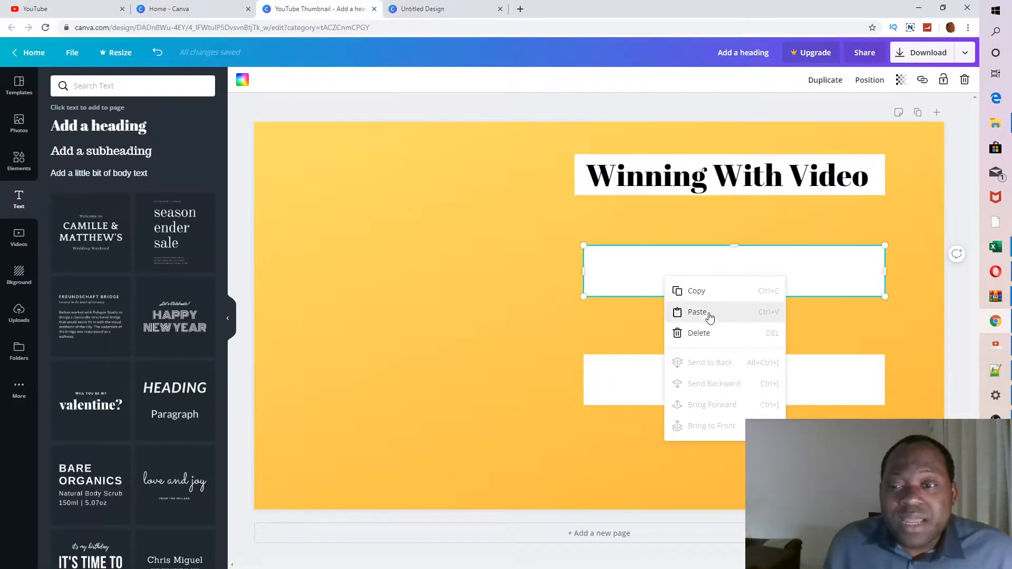
pyautogui.click(354, 319)
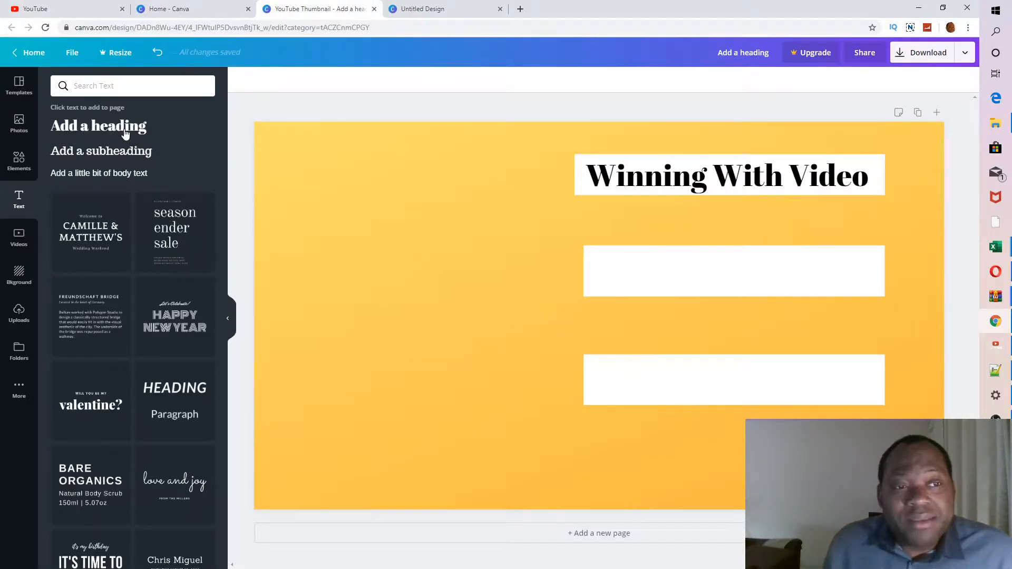
pyautogui.click(90, 126)
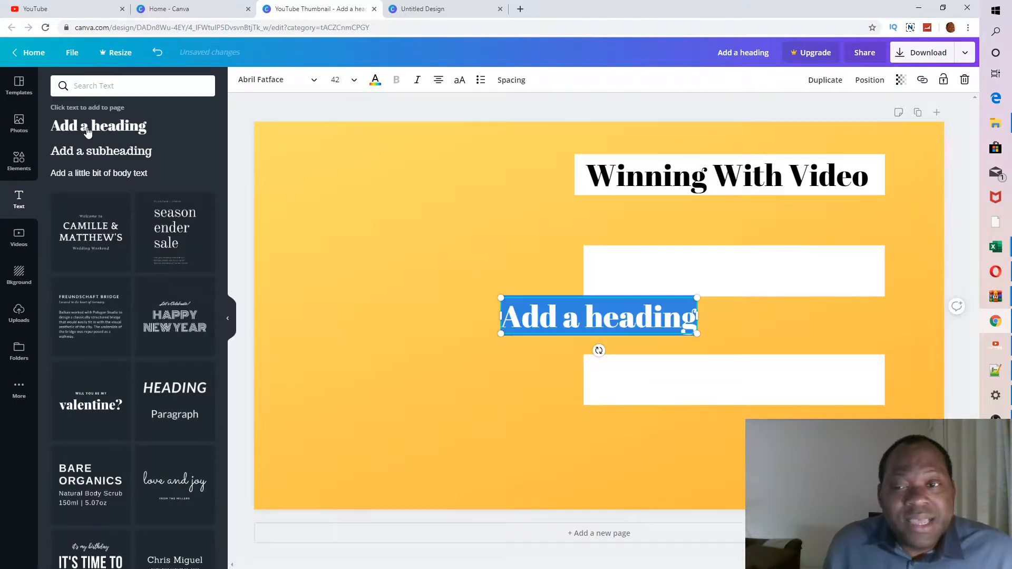
pyautogui.click(558, 316)
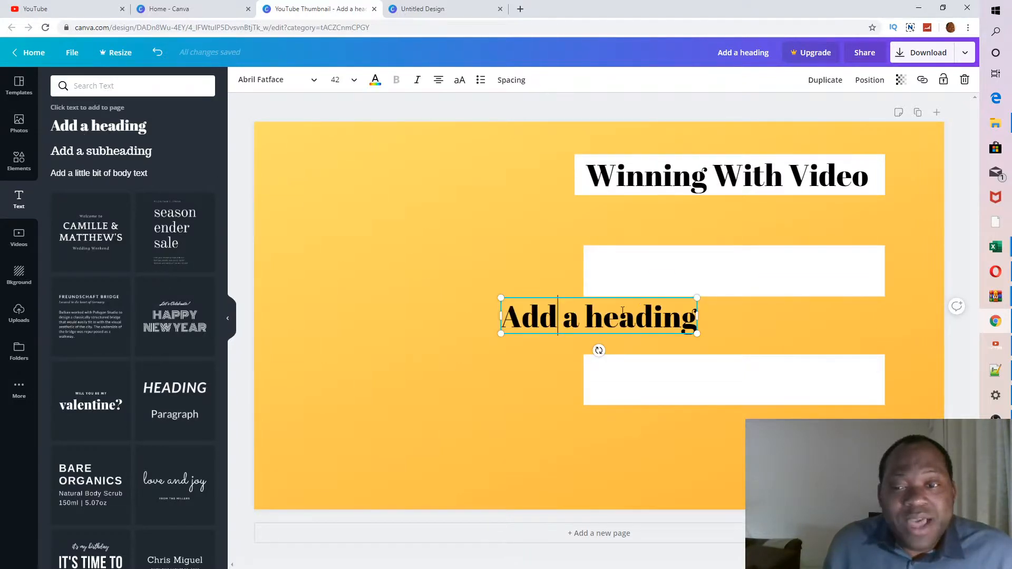
pyautogui.moveTo(579, 308); pyautogui.dragTo(716, 264)
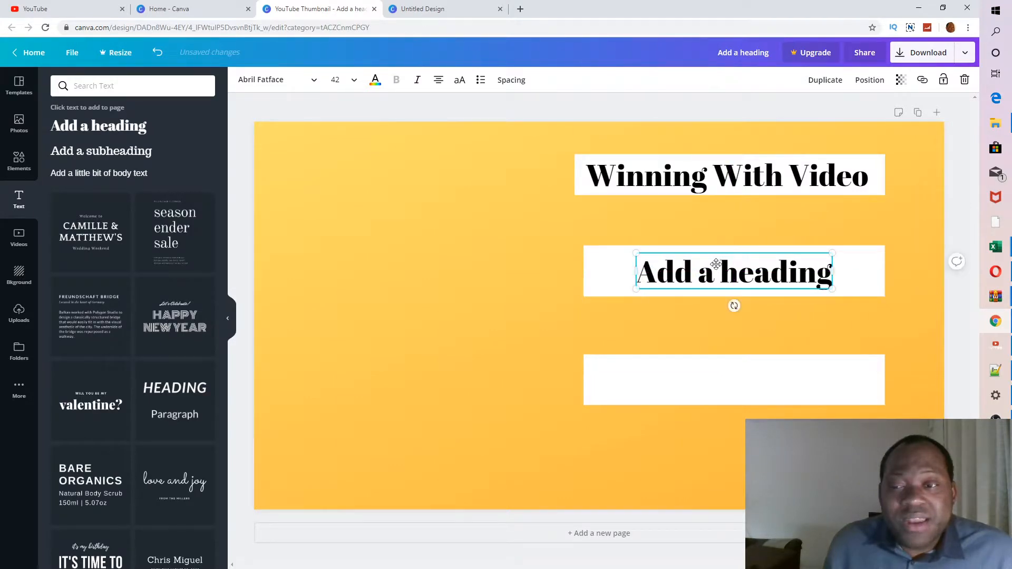
# Clear the placeholder text from the heading on the middle white bar
pyautogui.rightClick(783, 268)
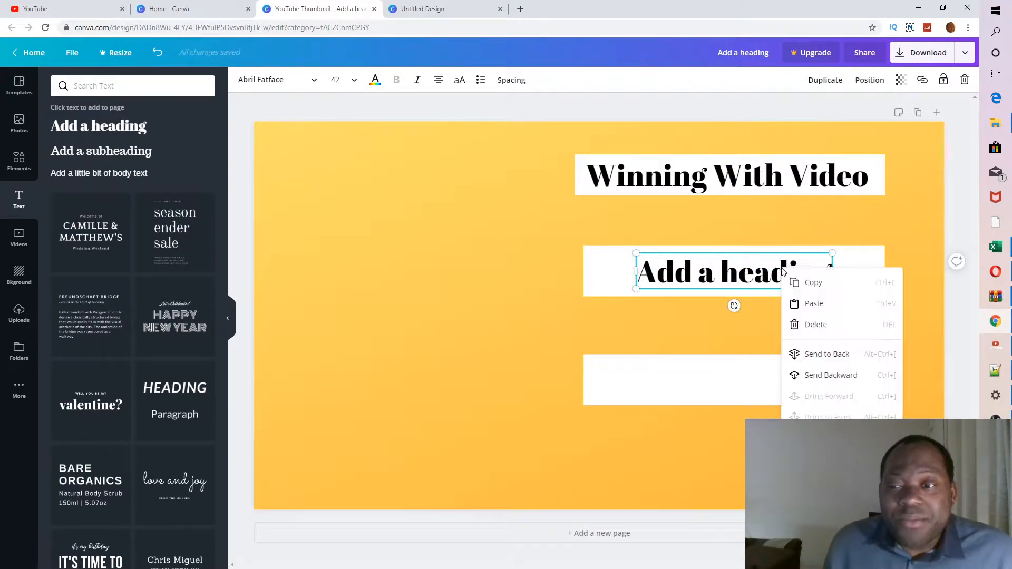
pyautogui.click(752, 274)
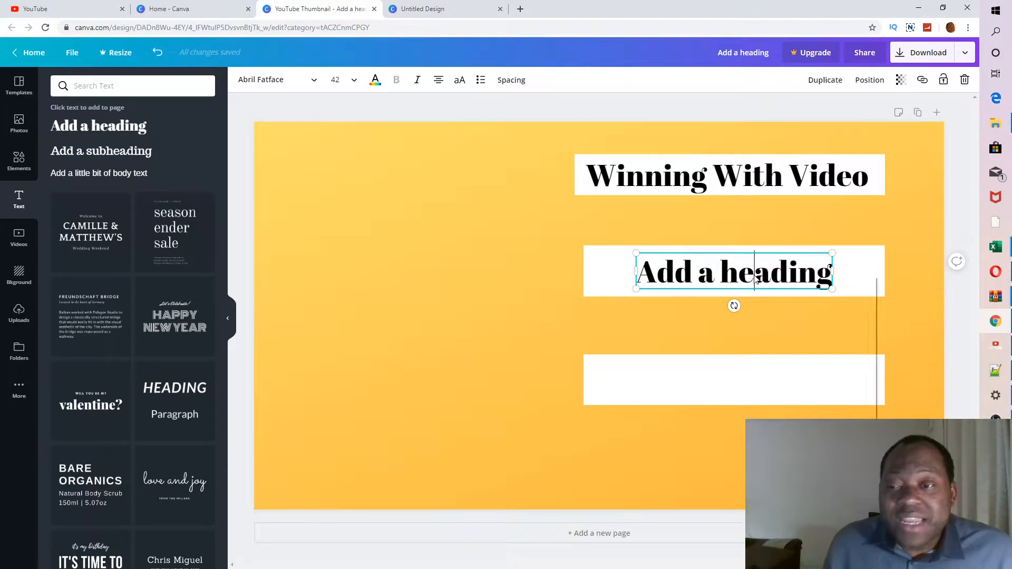
pyautogui.rightClick(753, 274)
pyautogui.click(754, 274)
pyautogui.click(805, 265)
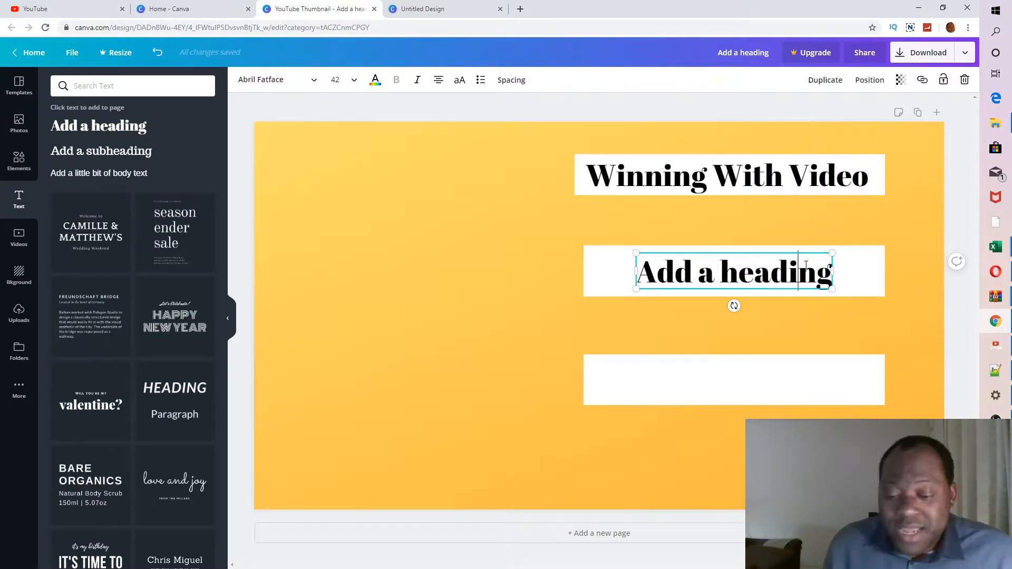
pyautogui.press('BackSpace')
pyautogui.press('BackSpace')
pyautogui.press('BackSpace')
pyautogui.press('BackSpace')
pyautogui.press('BackSpace')
pyautogui.press('BackSpace')
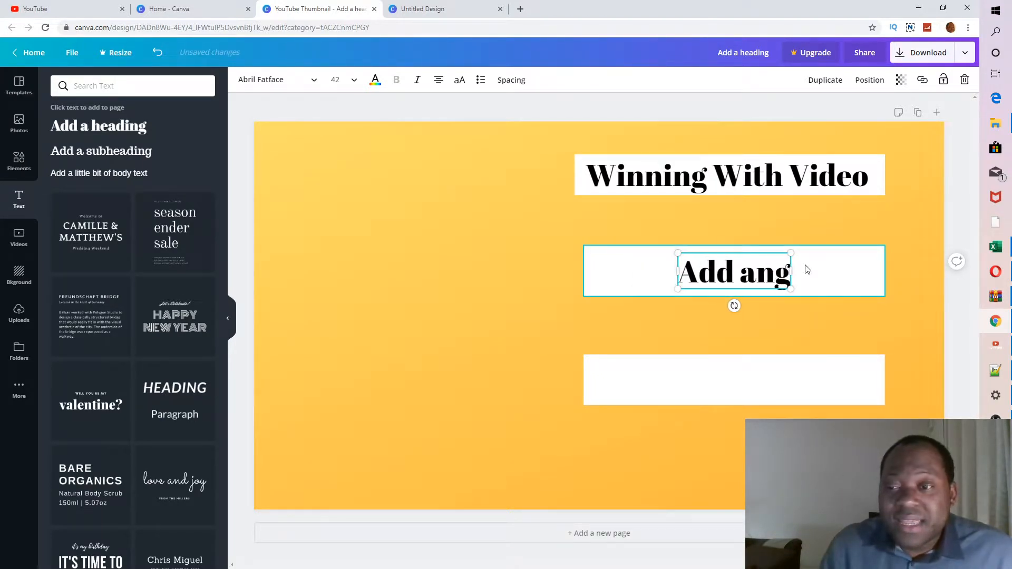
pyautogui.click(742, 271)
pyautogui.rightClick(741, 271)
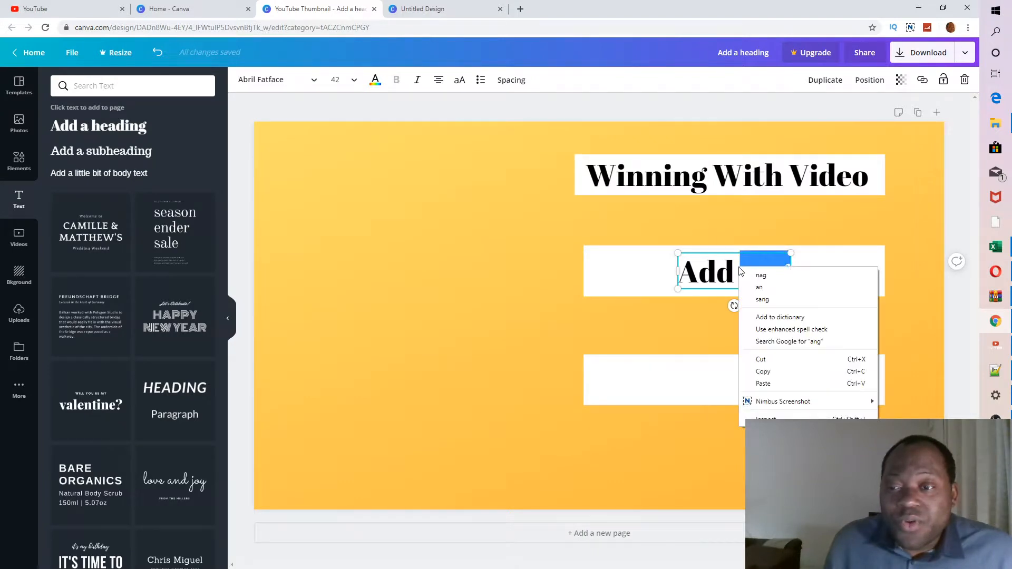
pyautogui.click(735, 272)
pyautogui.hotkey('ctrl', 'a')
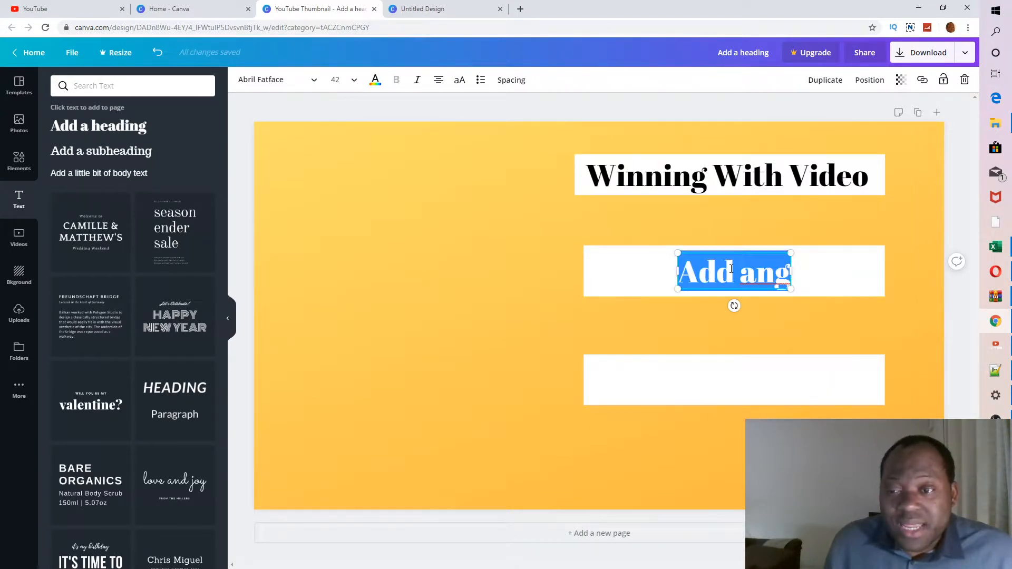
pyautogui.press('BackSpace')
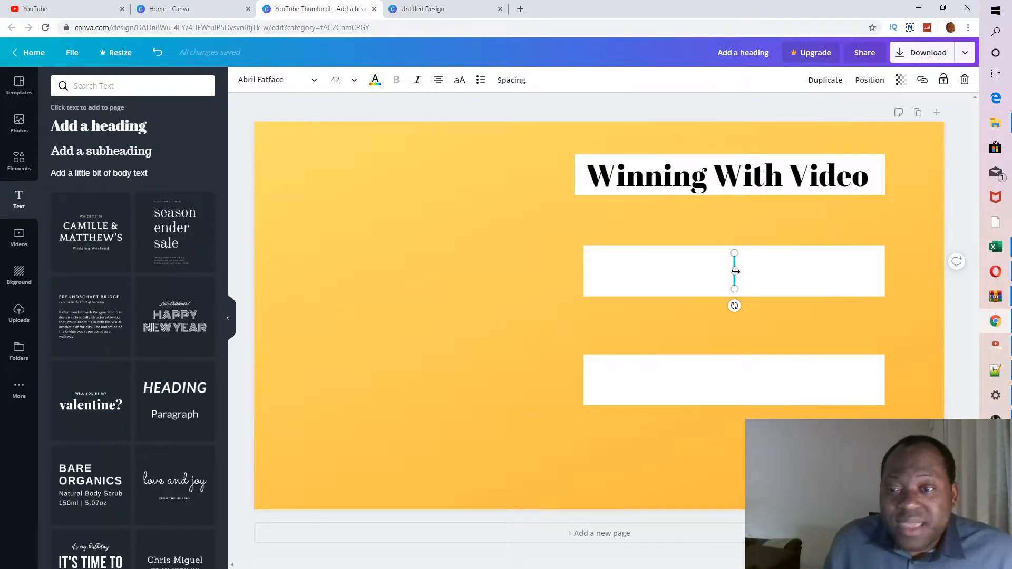
# Try to paste the copied text into the emptied heading, block the clipboard access request, and undo the text deletion
pyautogui.rightClick(735, 271)
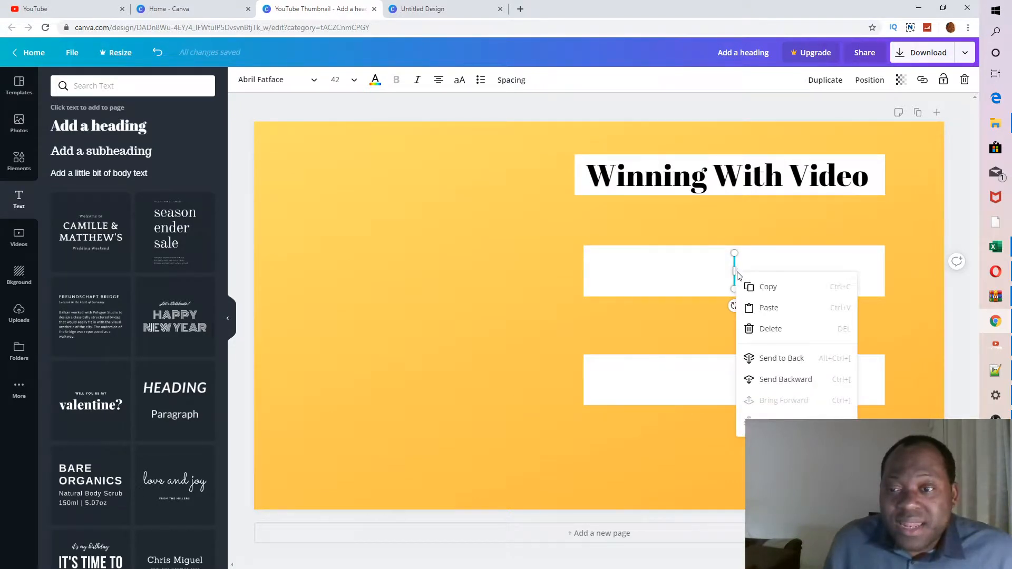
pyautogui.click(767, 308)
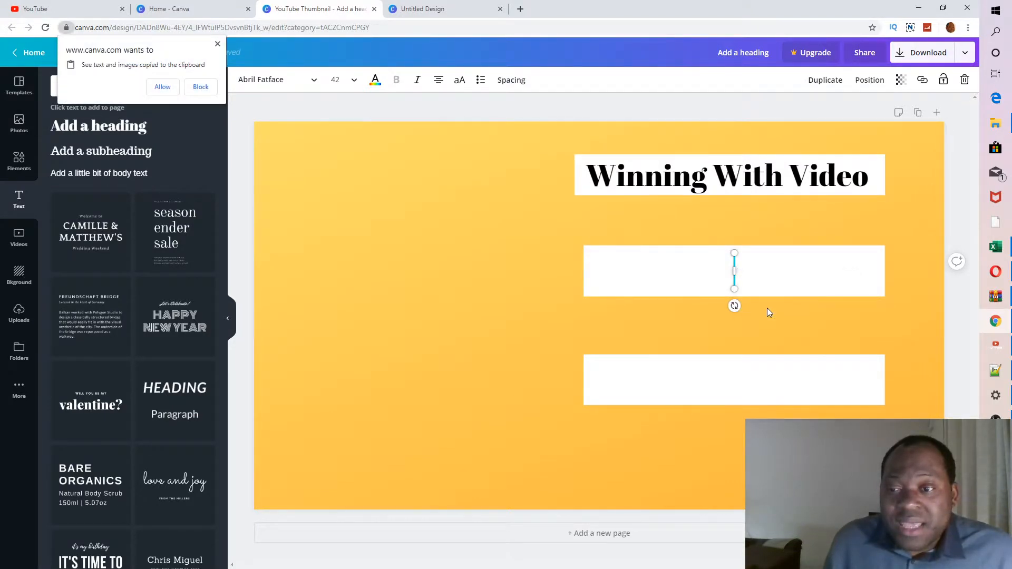
pyautogui.click(199, 88)
pyautogui.click(657, 224)
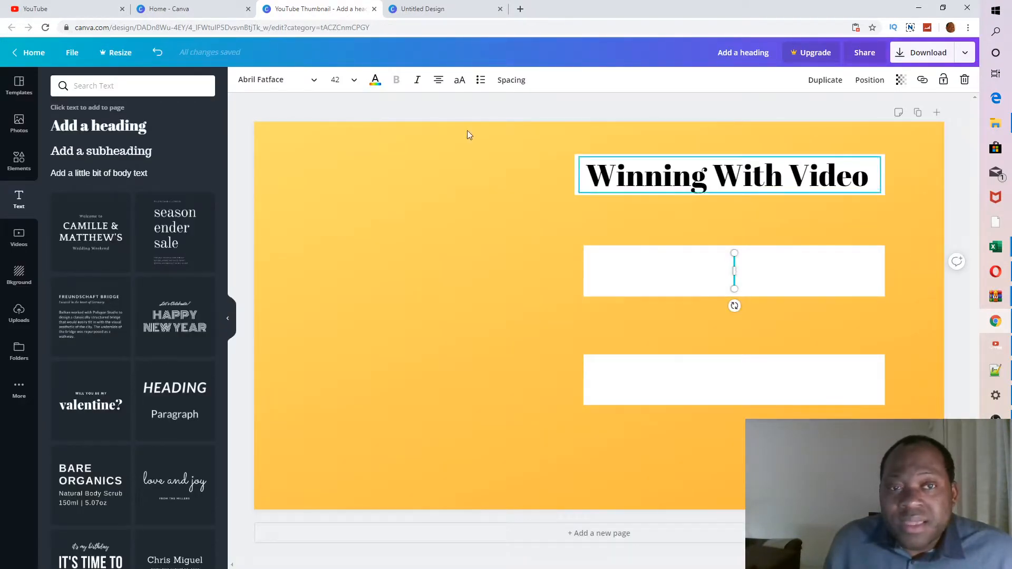
pyautogui.click(157, 52)
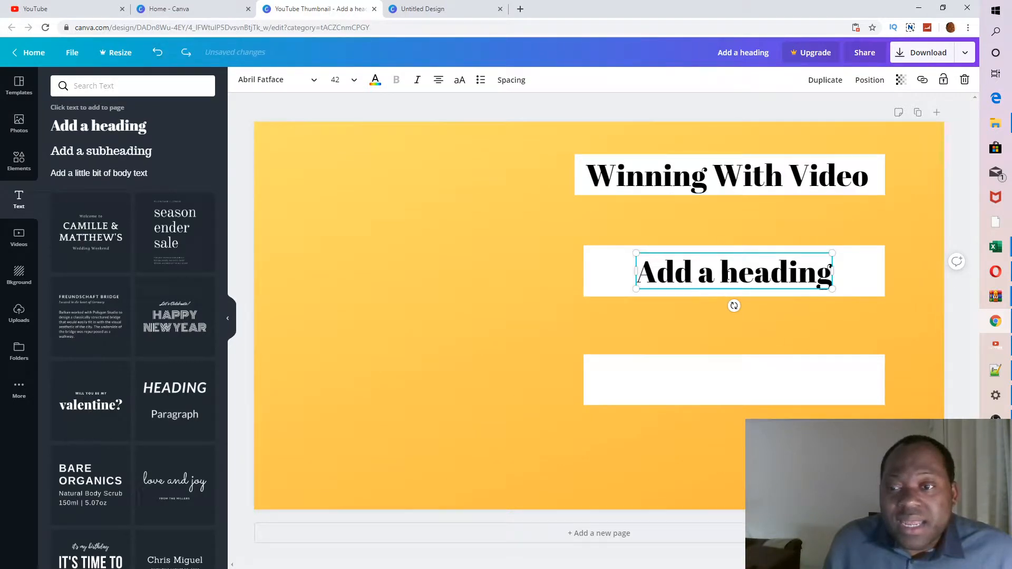
# Replace the placeholder heading on the middle bar with the copied text "Thumbmail In Google And Youtube"
pyautogui.tripleClick(800, 273)
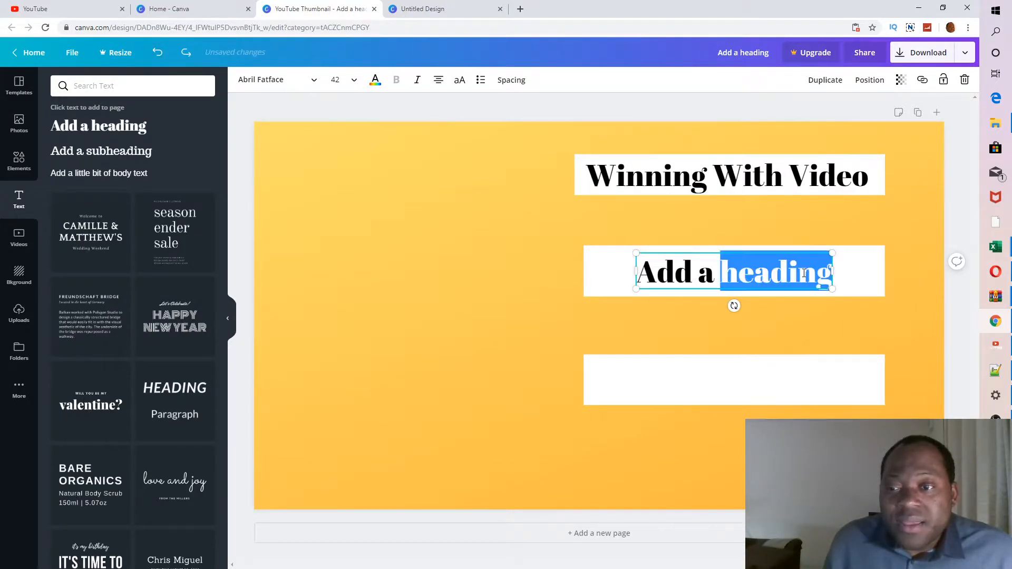
pyautogui.rightClick(770, 272)
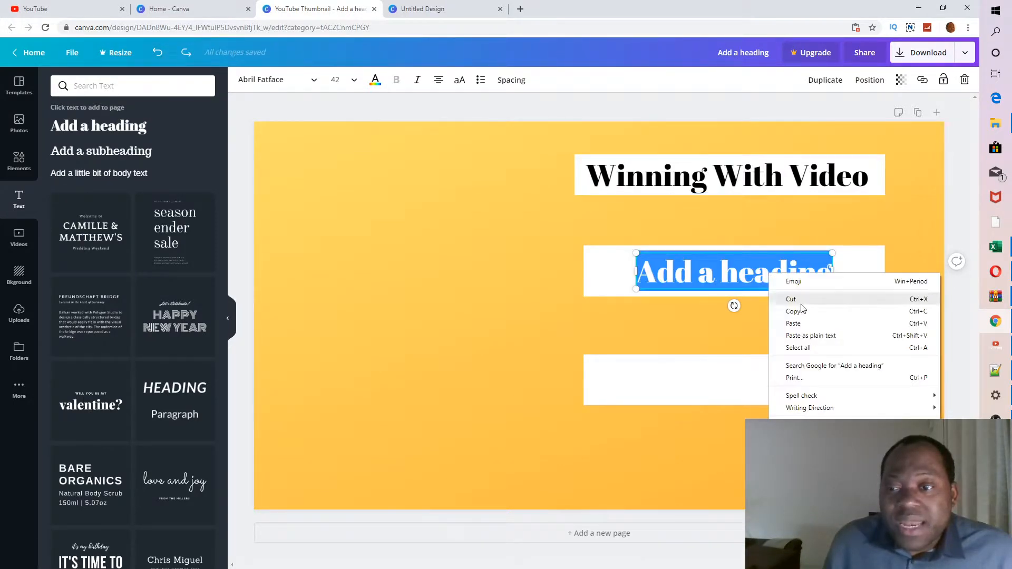
pyautogui.click(803, 324)
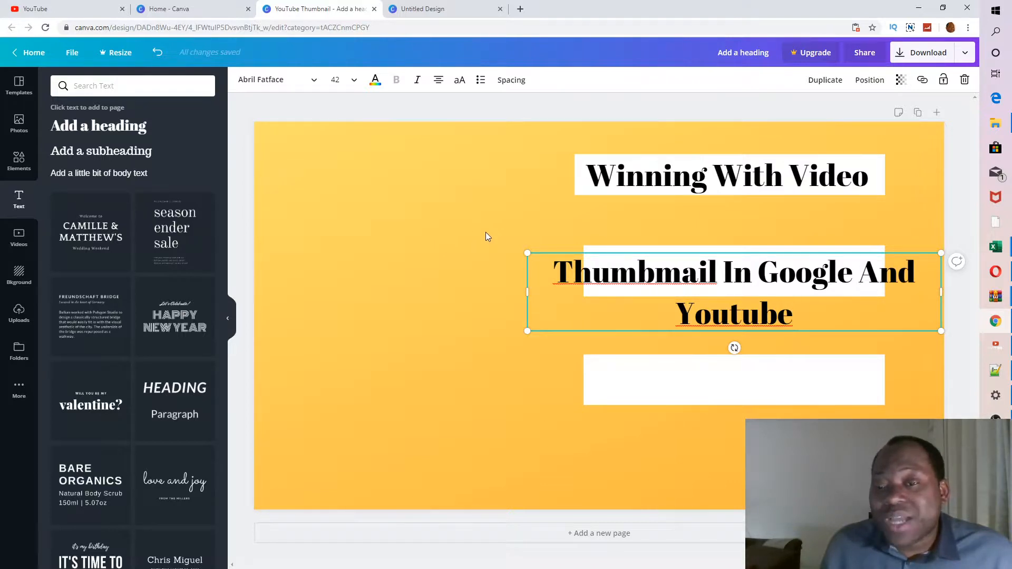
pyautogui.click(599, 225)
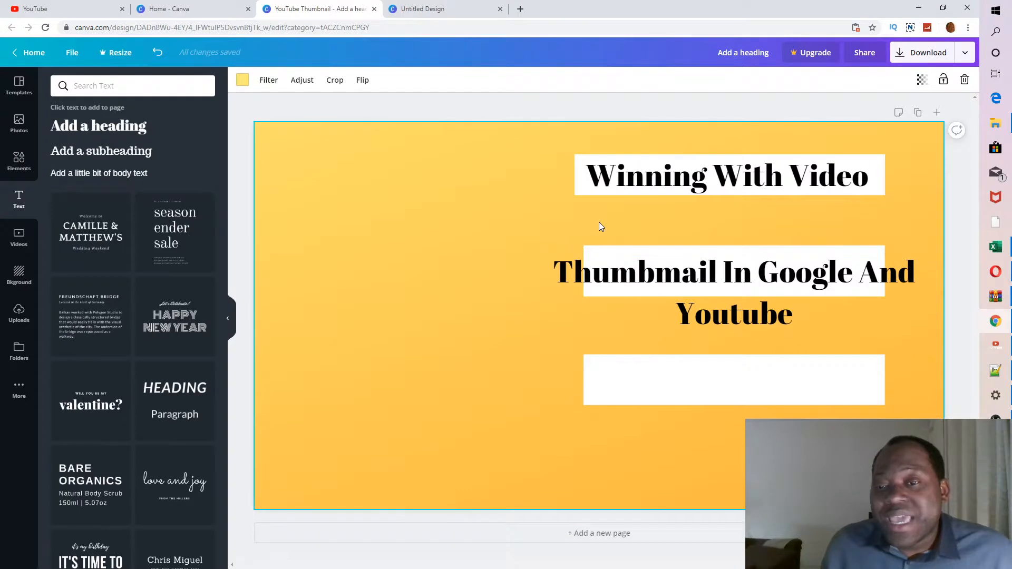
# Enlarge the middle white bar on all sides so it sits behind both lines of its heading
pyautogui.click(597, 249)
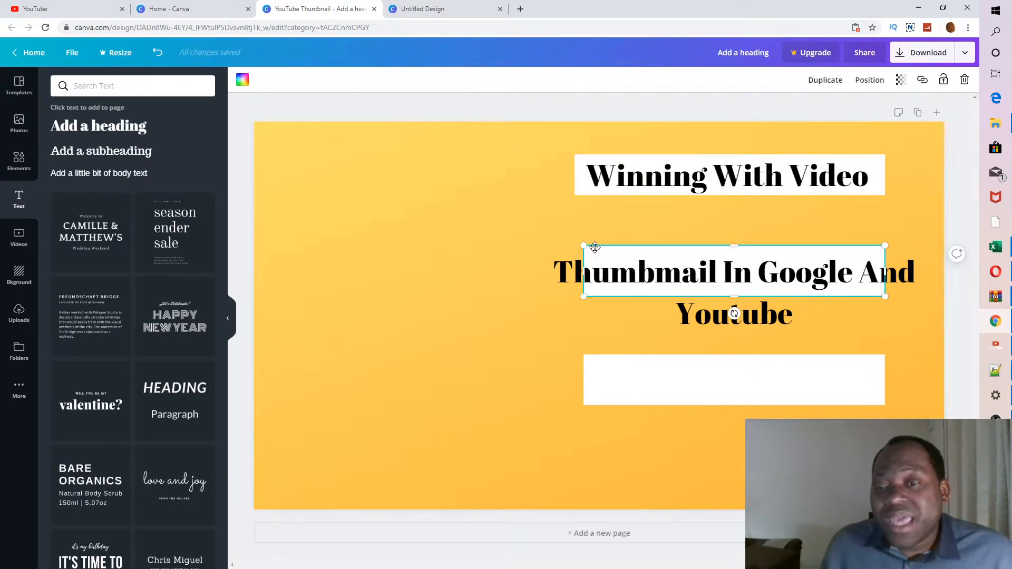
pyautogui.moveTo(582, 246); pyautogui.dragTo(556, 227)
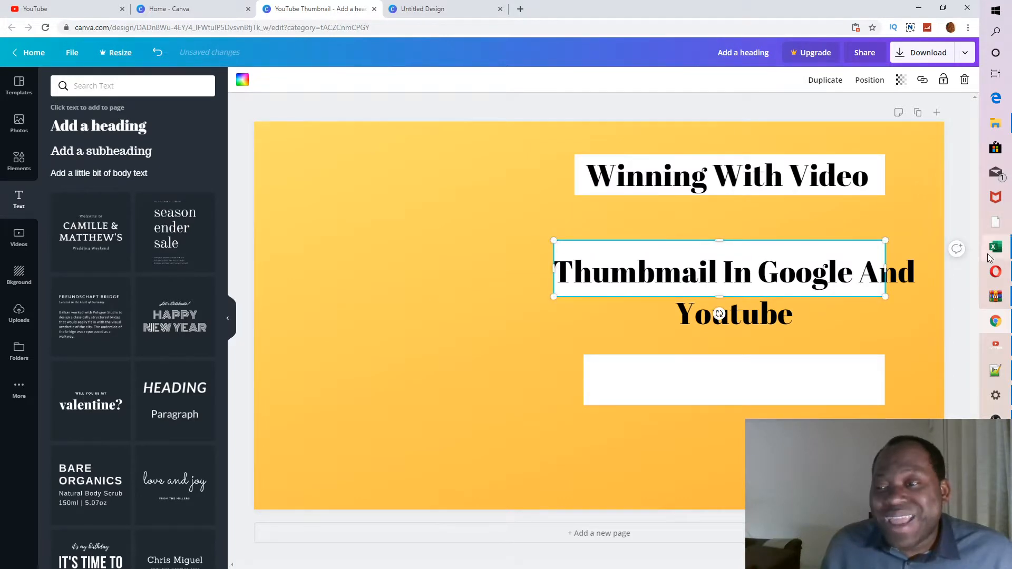
pyautogui.moveTo(887, 241); pyautogui.dragTo(918, 234)
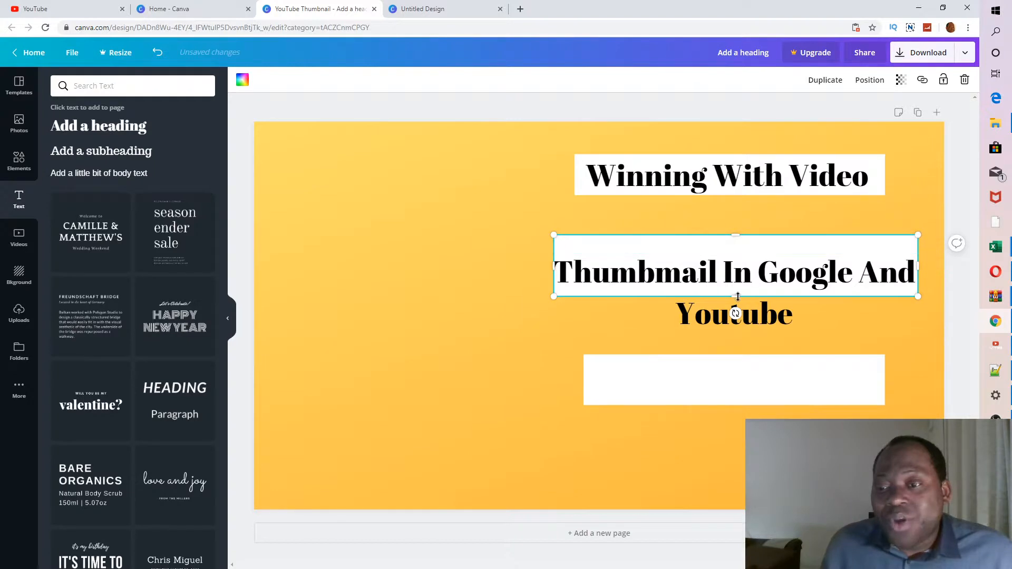
pyautogui.moveTo(736, 296); pyautogui.dragTo(745, 331)
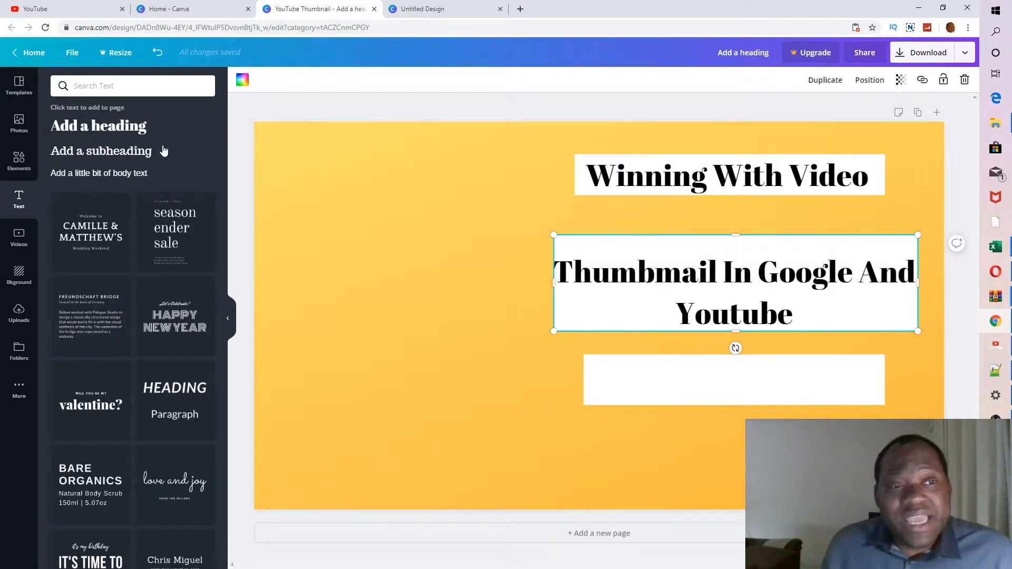
# Add another heading text box and move it onto the bottom white bar
pyautogui.click(134, 127)
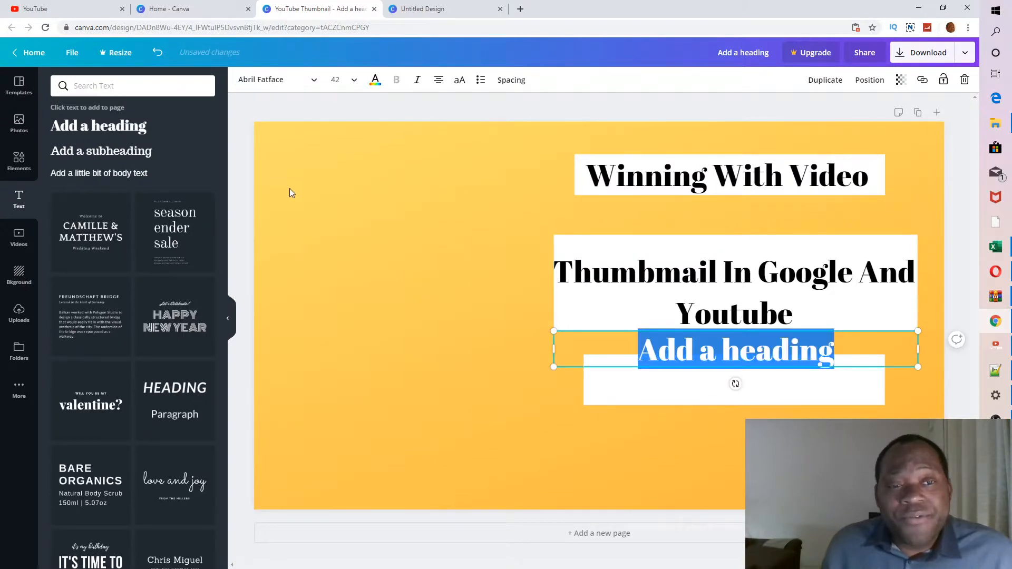
pyautogui.click(731, 363)
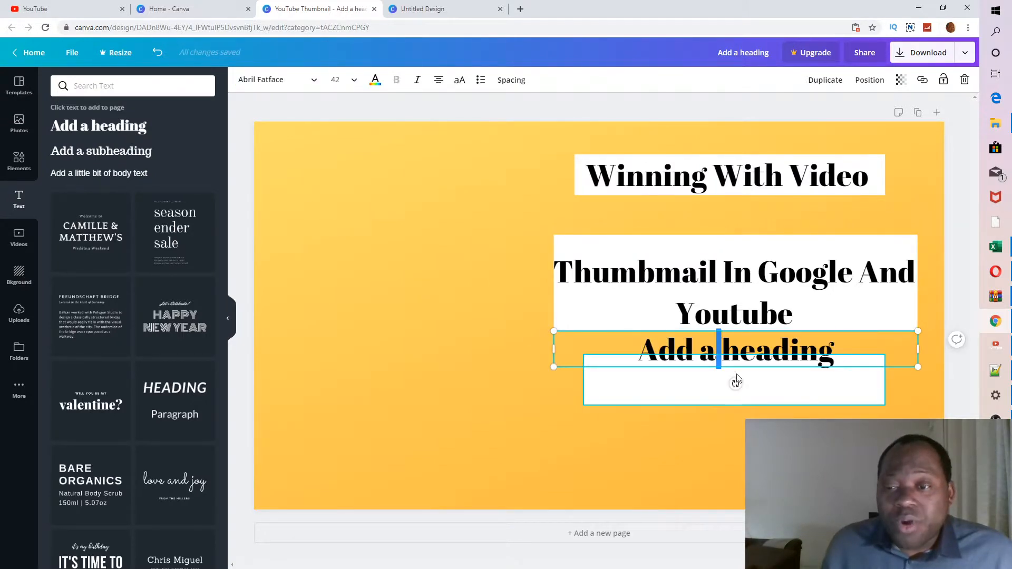
pyautogui.doubleClick(731, 363)
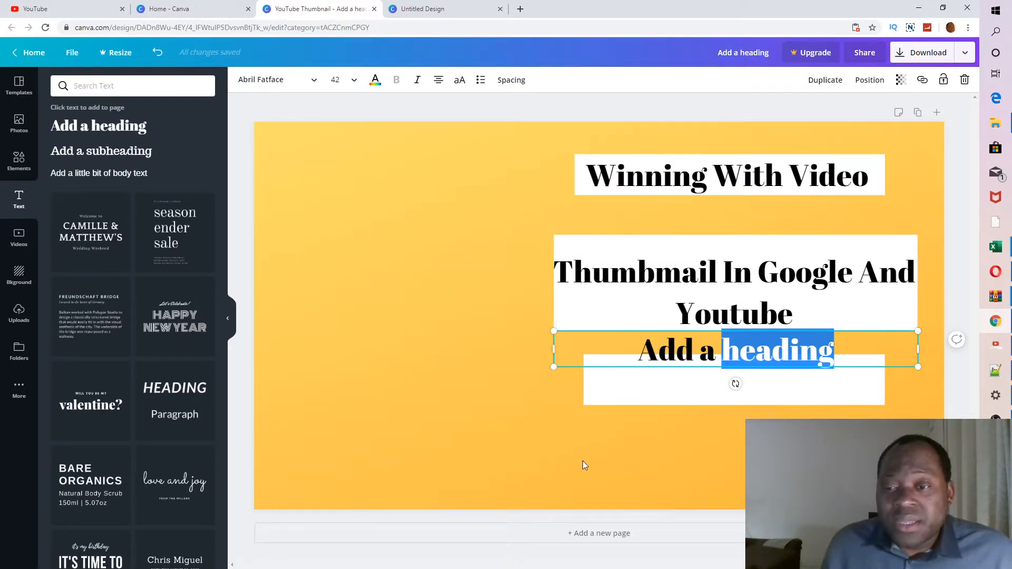
pyautogui.click(583, 464)
pyautogui.moveTo(718, 354); pyautogui.dragTo(721, 380)
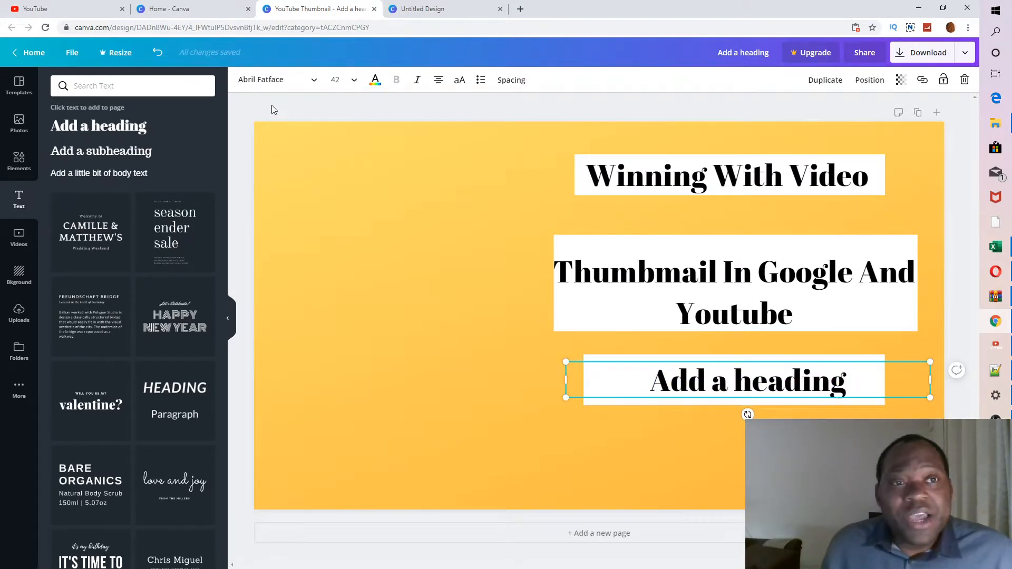
# Switch to the YouTube video details page and copy "Universal Search" from the end of the video title
pyautogui.click(79, 11)
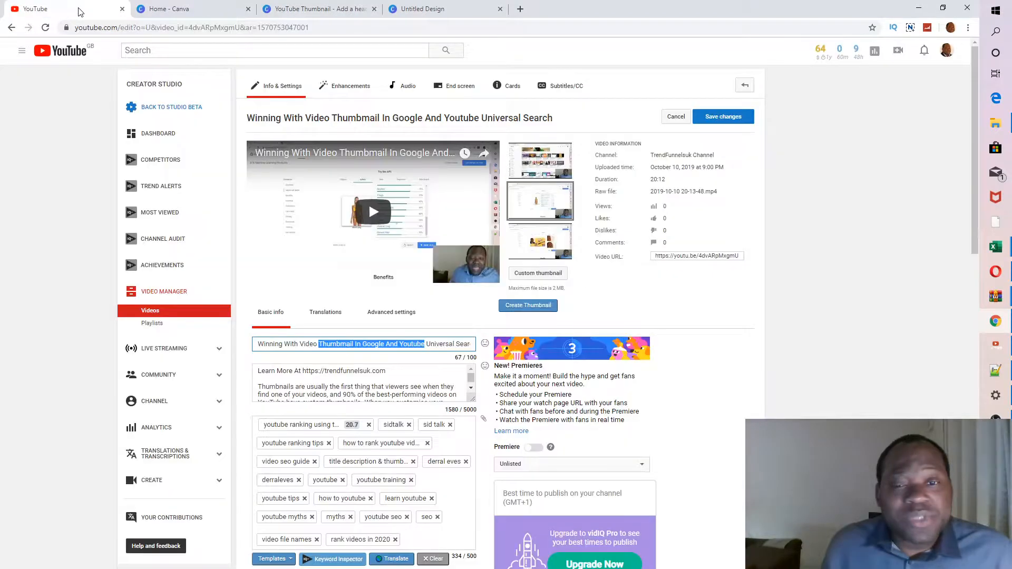
pyautogui.click(435, 343)
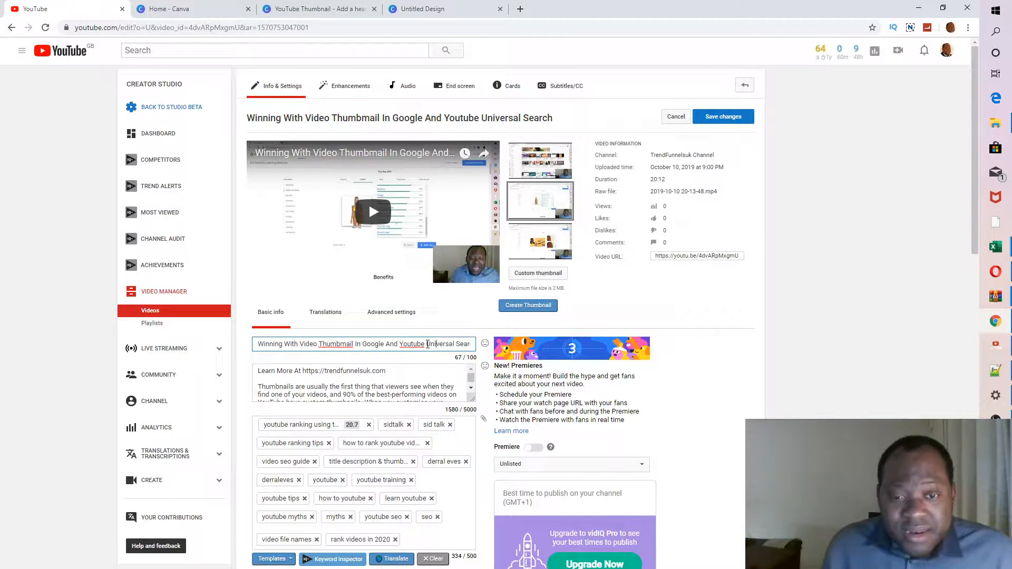
pyautogui.press('End')
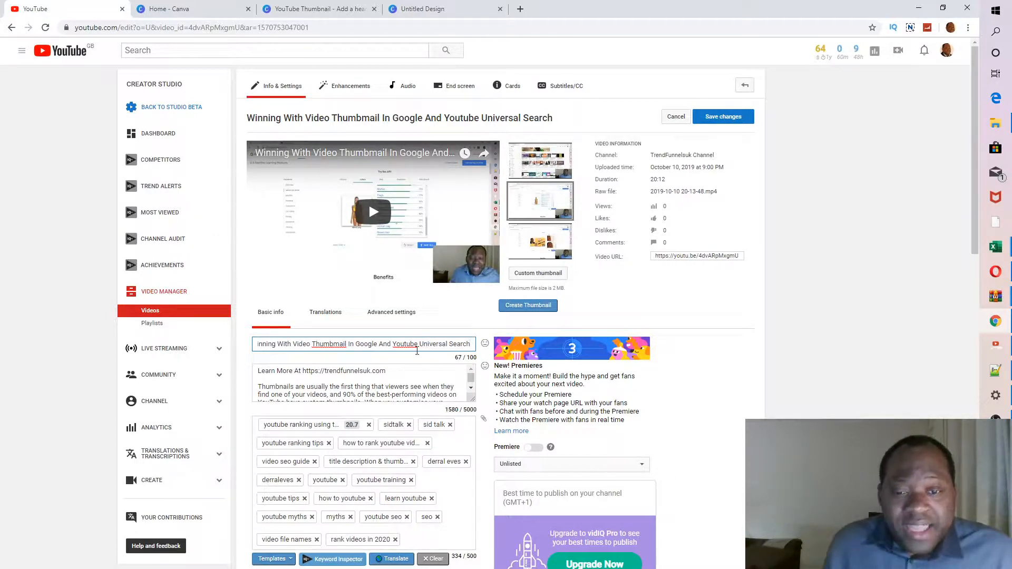
pyautogui.moveTo(419, 346); pyautogui.dragTo(473, 345)
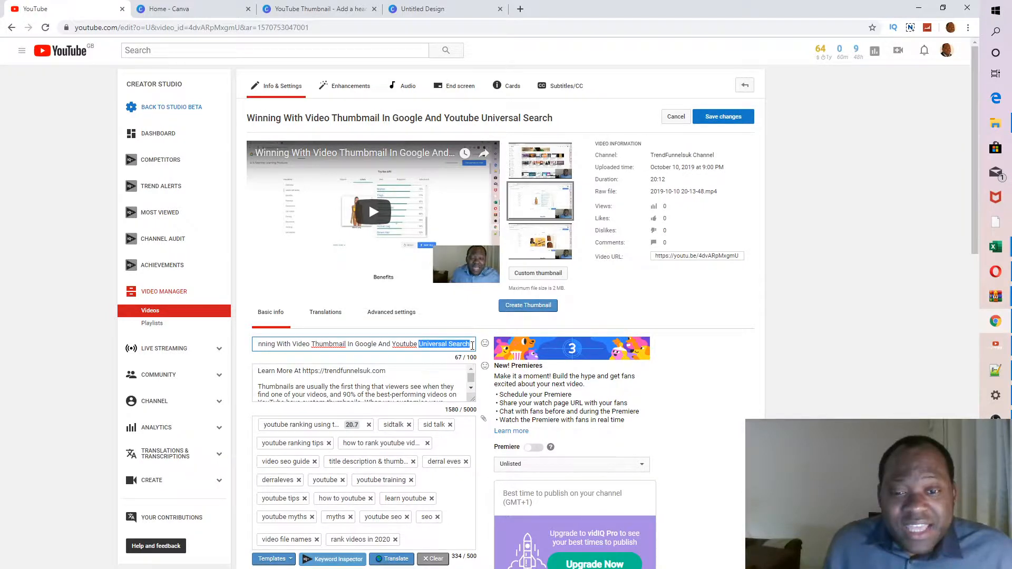
pyautogui.rightClick(457, 346)
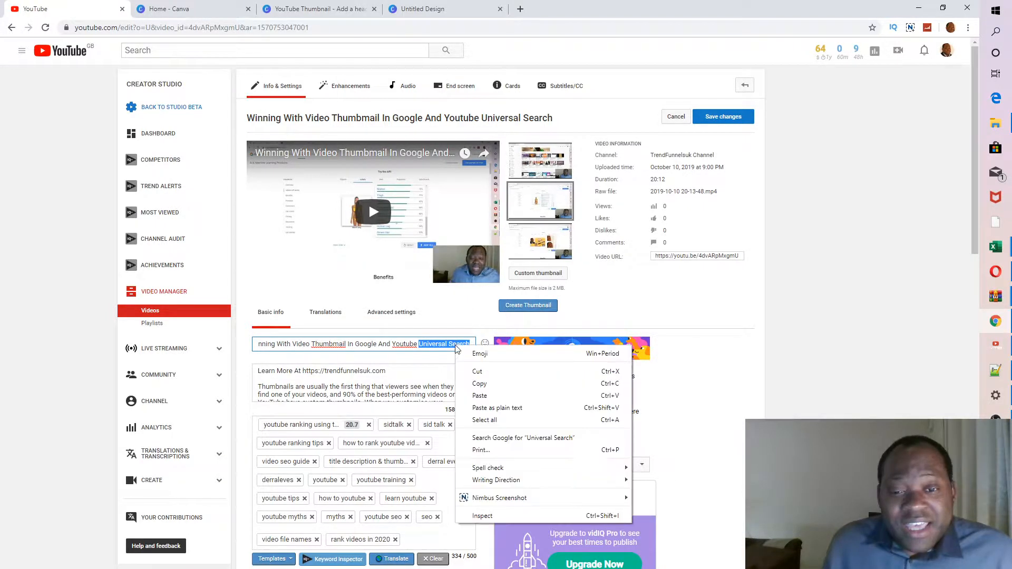
pyautogui.click(497, 386)
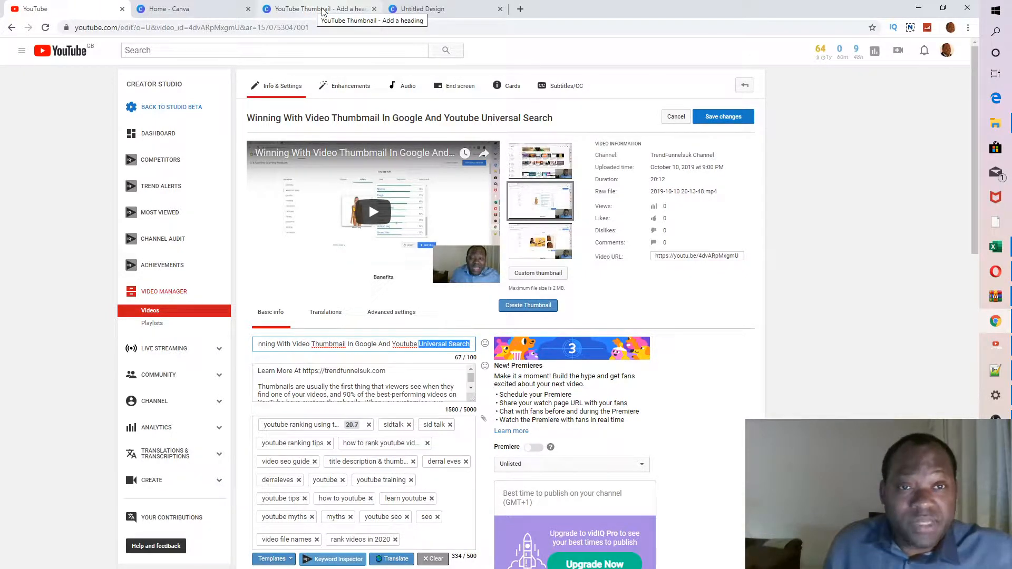
# Switch back to the YouTube thumbnail design and replace the bottom bar's placeholder heading with the copied text "Universal Search"
pyautogui.click(417, 9)
pyautogui.click(315, 8)
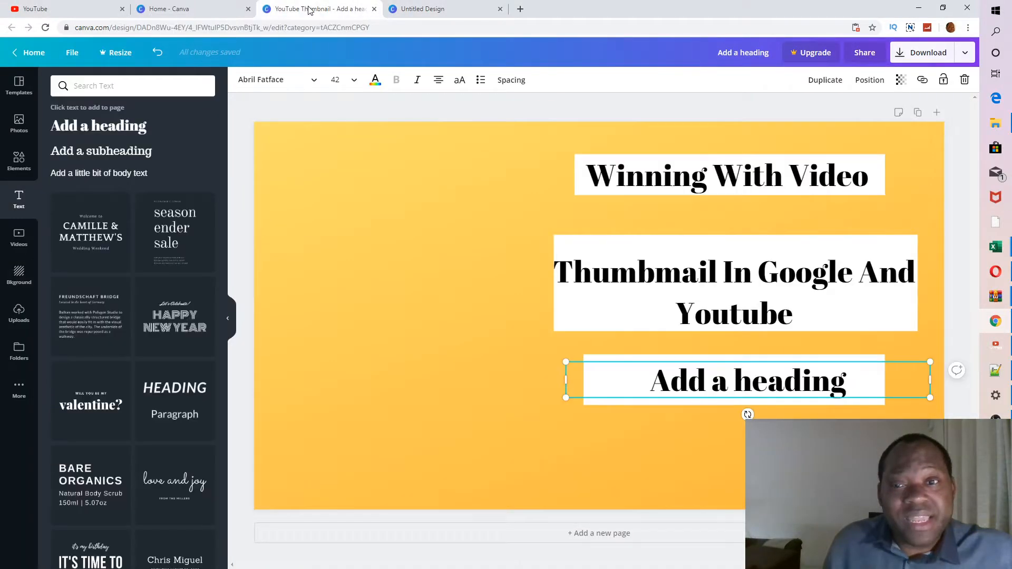
pyautogui.doubleClick(850, 384)
pyautogui.tripleClick(850, 384)
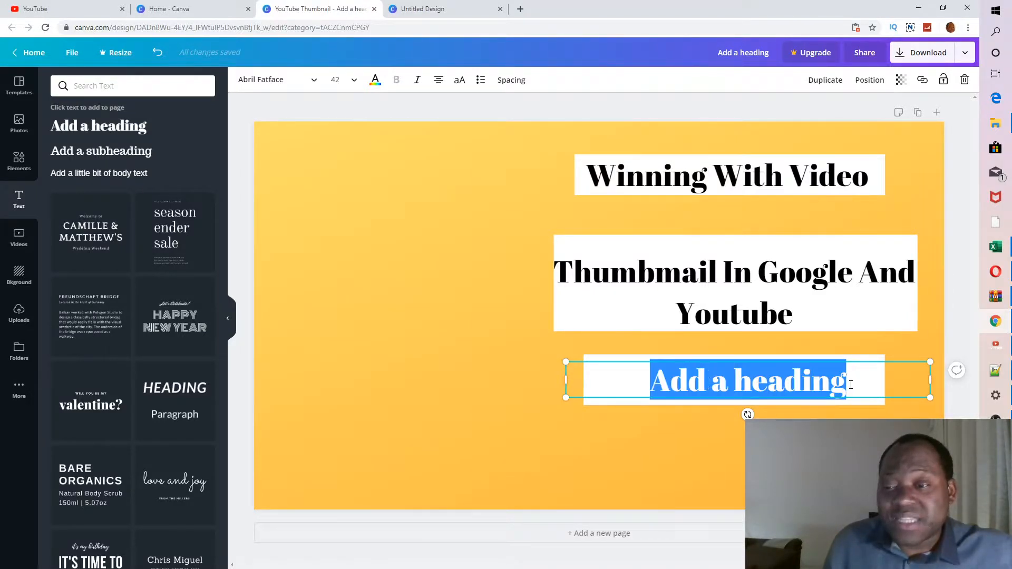
pyautogui.rightClick(799, 391)
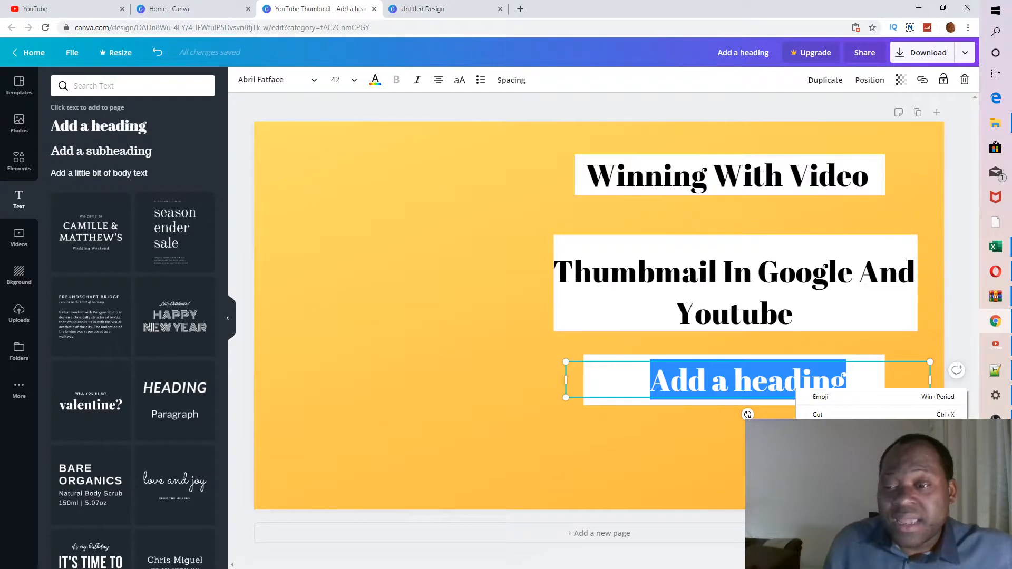
pyautogui.hotkey('ctrl', 'v')
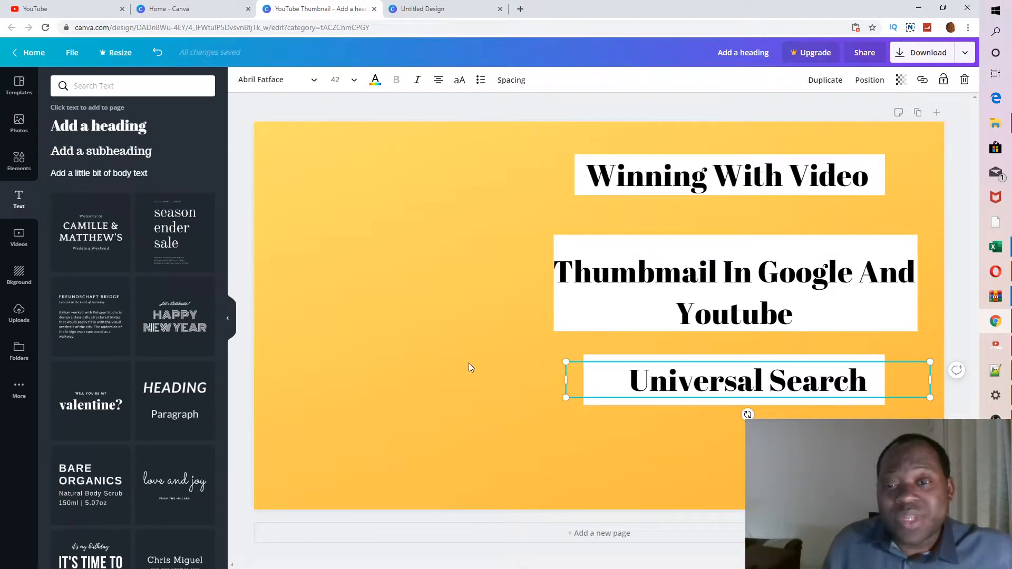
pyautogui.click(443, 386)
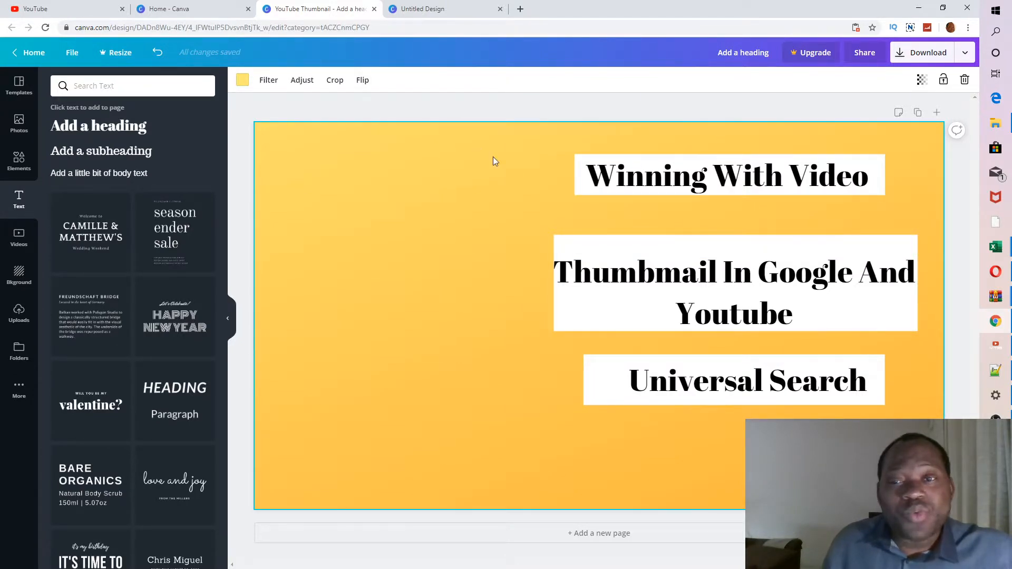
# Narrow the "Winning With Video" text box slightly from its left edge so the text shifts right on its bar
pyautogui.click(577, 186)
pyautogui.click(580, 187)
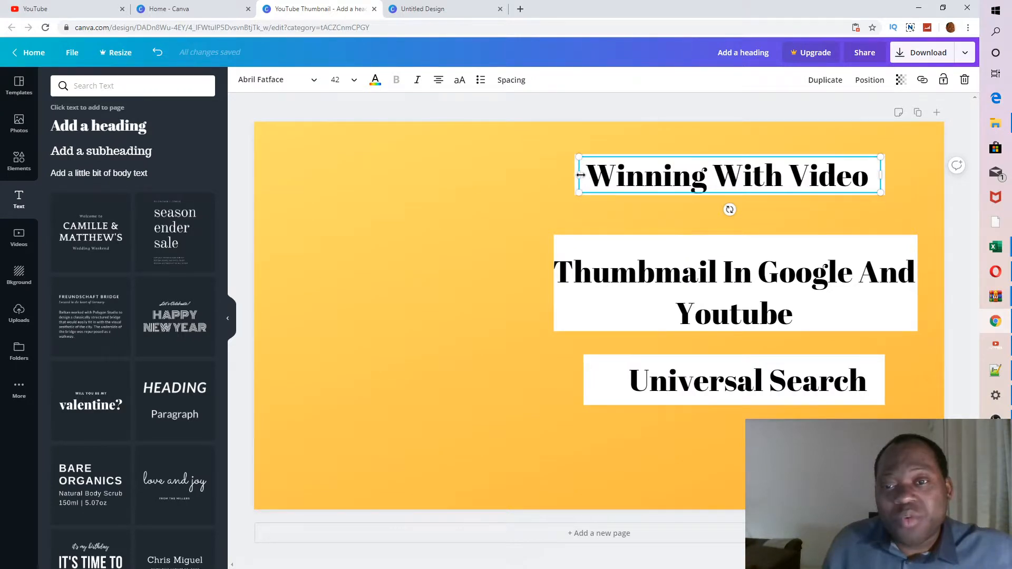
pyautogui.moveTo(582, 175); pyautogui.dragTo(586, 174)
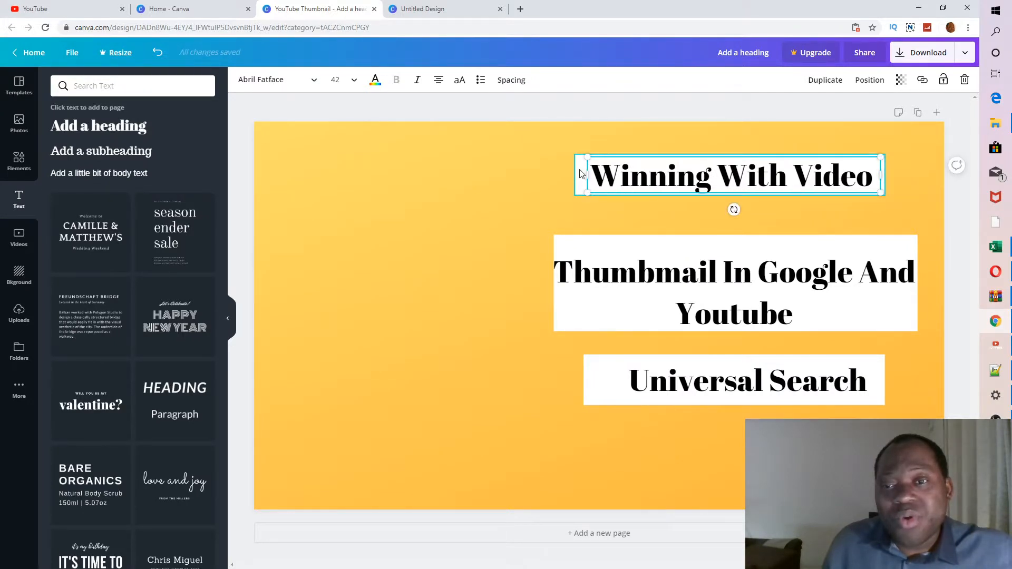
pyautogui.click(481, 227)
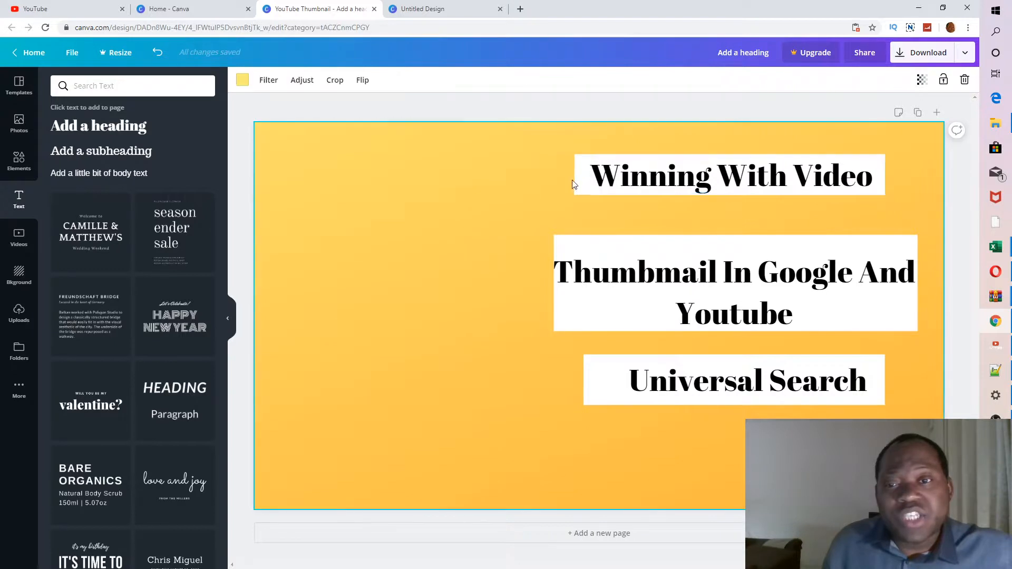
# Try green, yellow and blue fills on the bar behind "Winning With Video", and settle on red
pyautogui.click(581, 175)
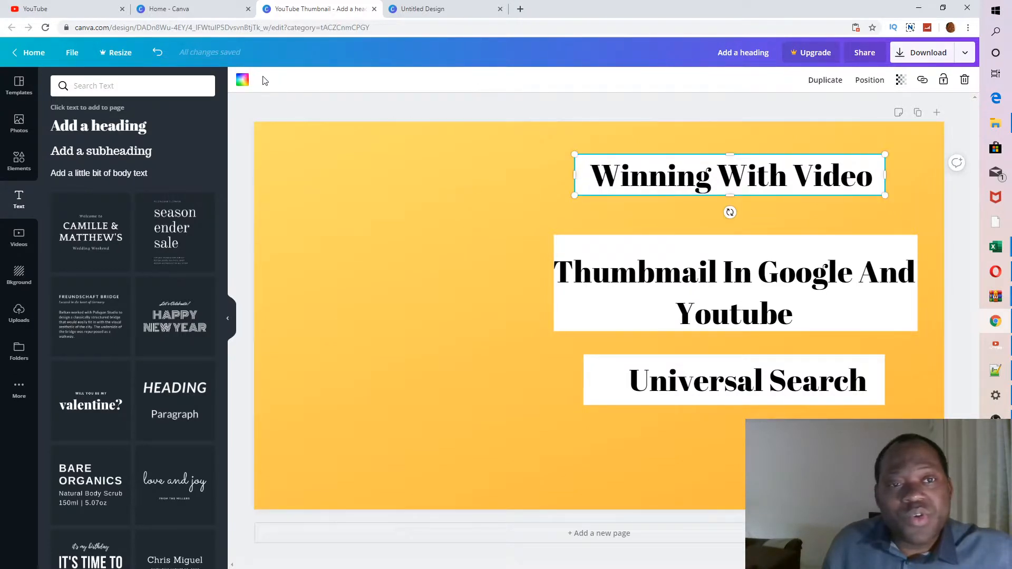
pyautogui.click(242, 80)
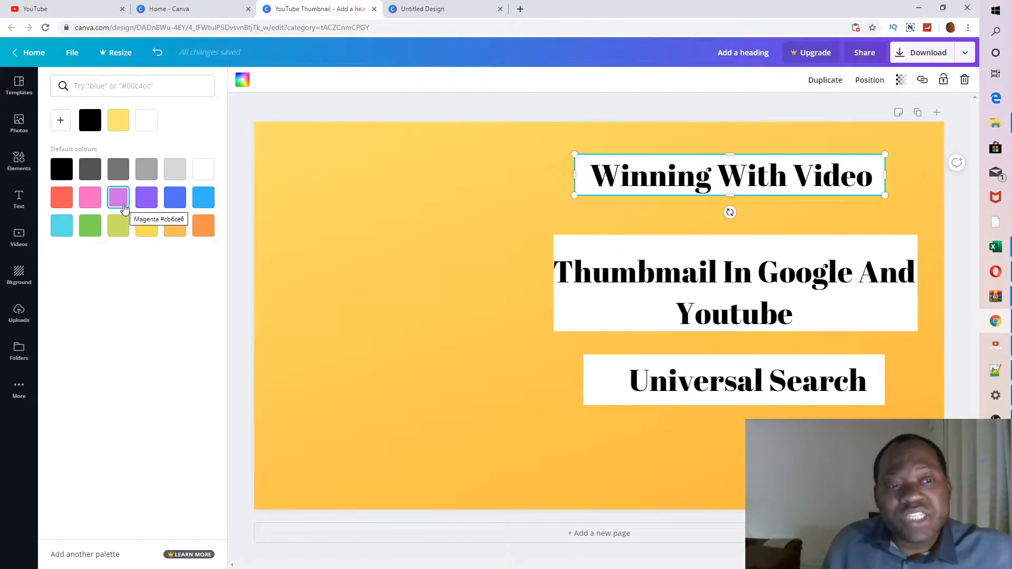
pyautogui.click(91, 226)
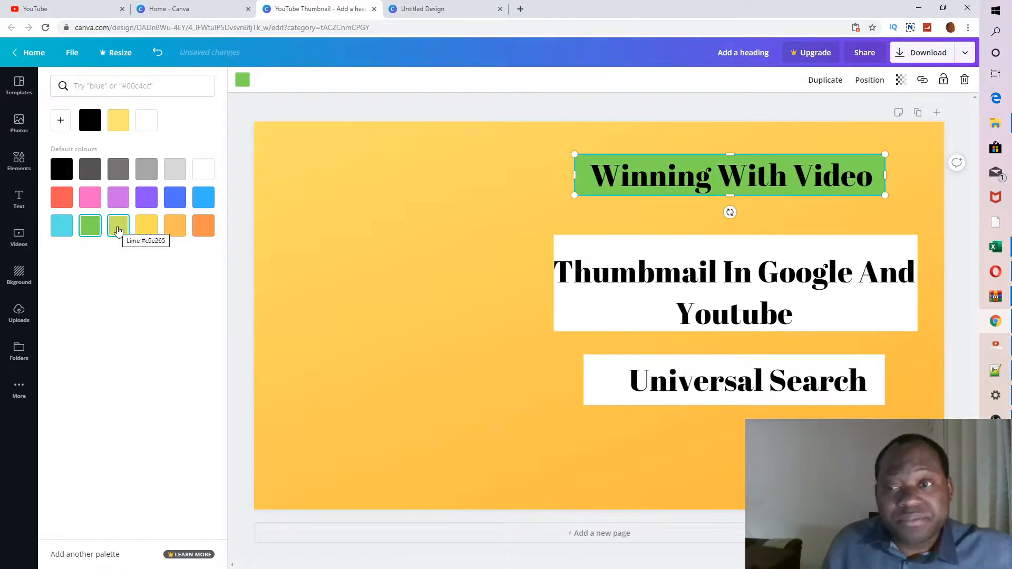
pyautogui.click(146, 231)
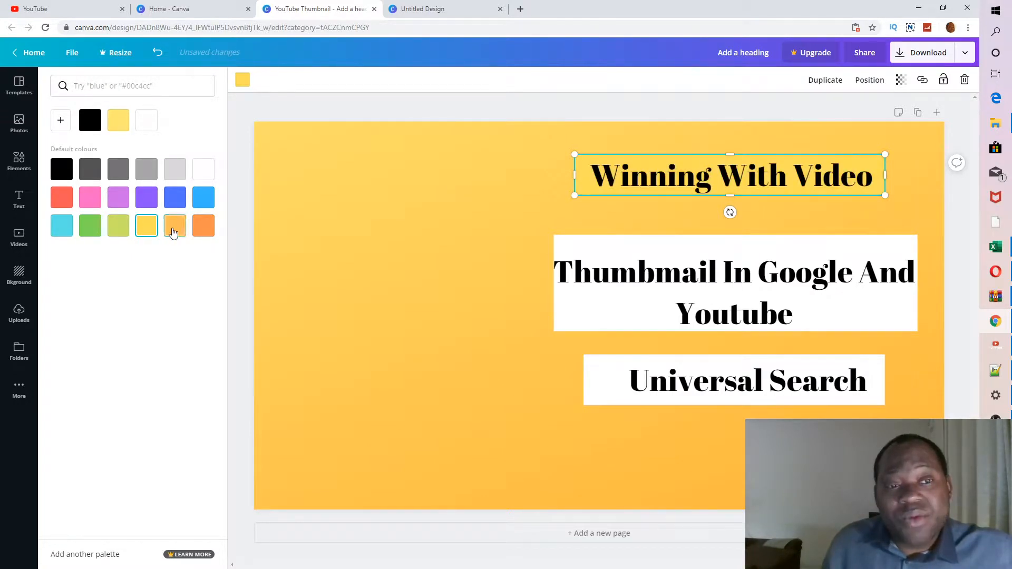
pyautogui.click(175, 198)
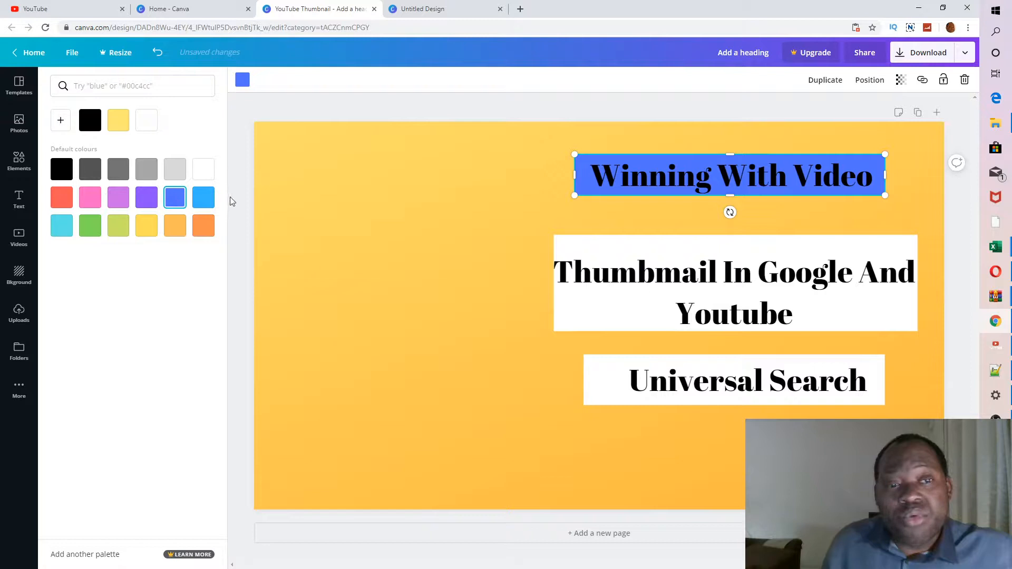
pyautogui.click(204, 198)
pyautogui.click(66, 201)
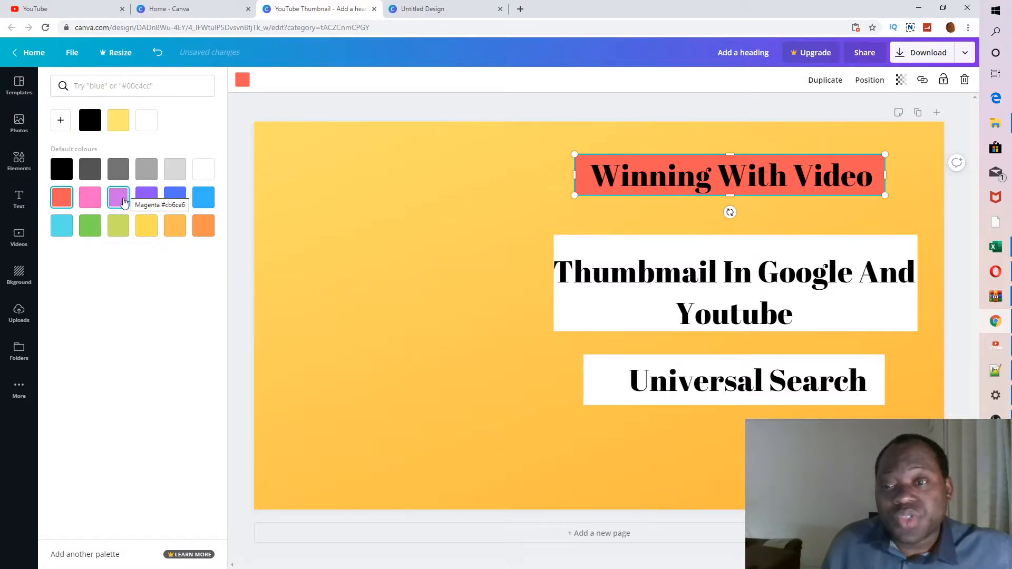
# Fill the middle bar behind "Thumbmail In Google And Youtube" with black
pyautogui.click(597, 255)
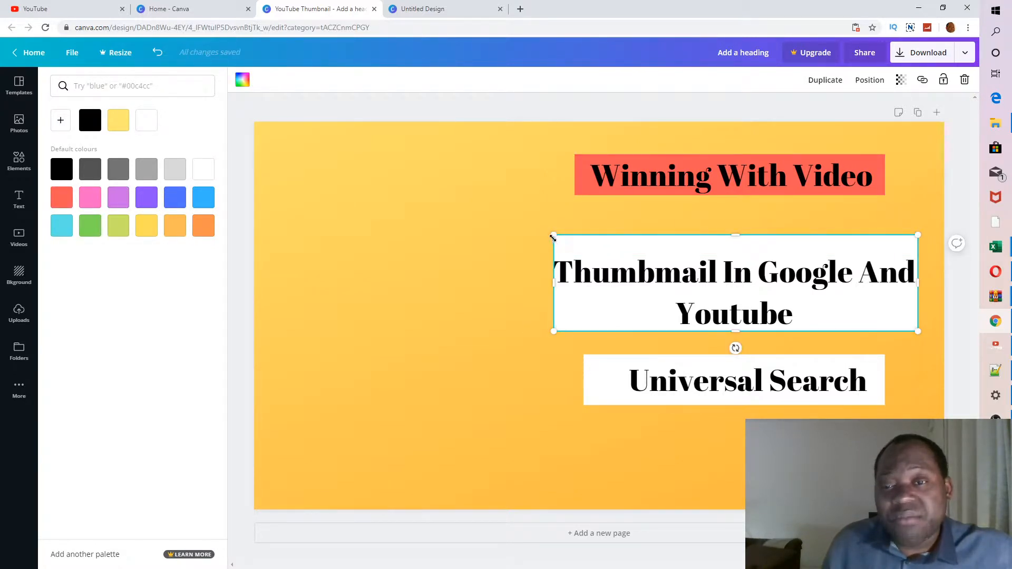
pyautogui.moveTo(557, 241)
pyautogui.mouseDown()
pyautogui.moveTo(571, 240)
pyautogui.moveTo(553, 236)
pyautogui.mouseUp()
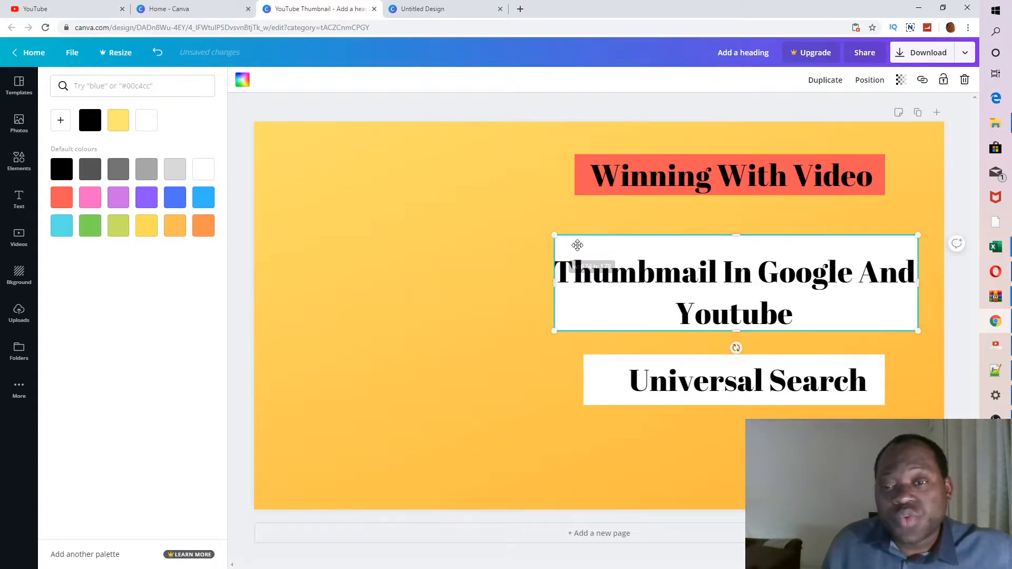
pyautogui.click(243, 81)
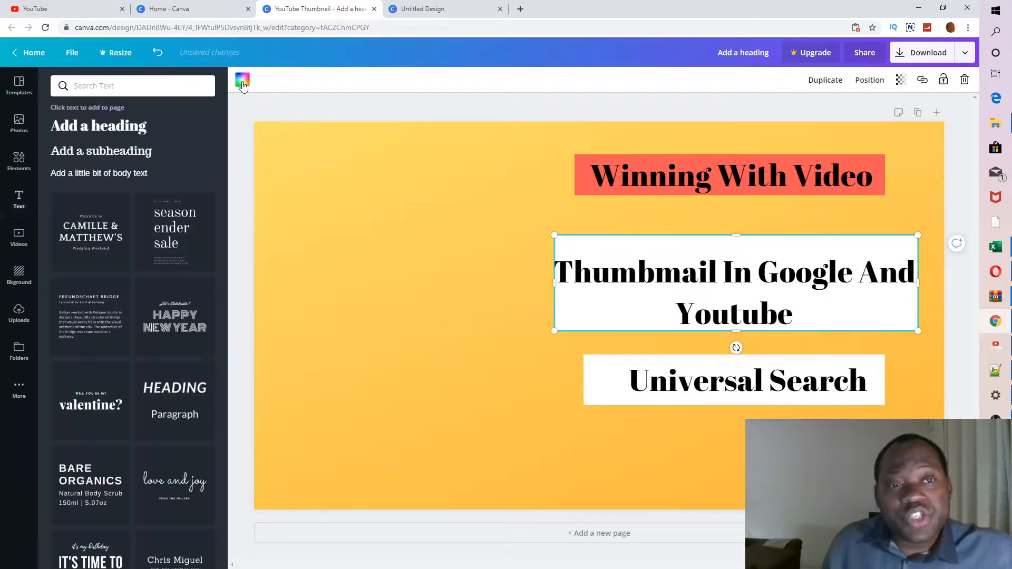
pyautogui.click(350, 141)
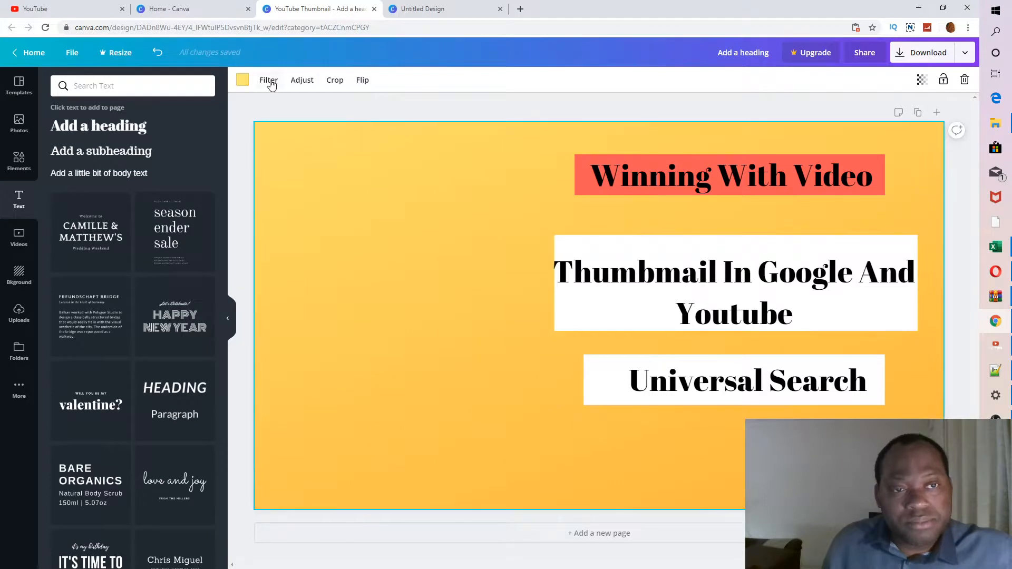
pyautogui.click(242, 80)
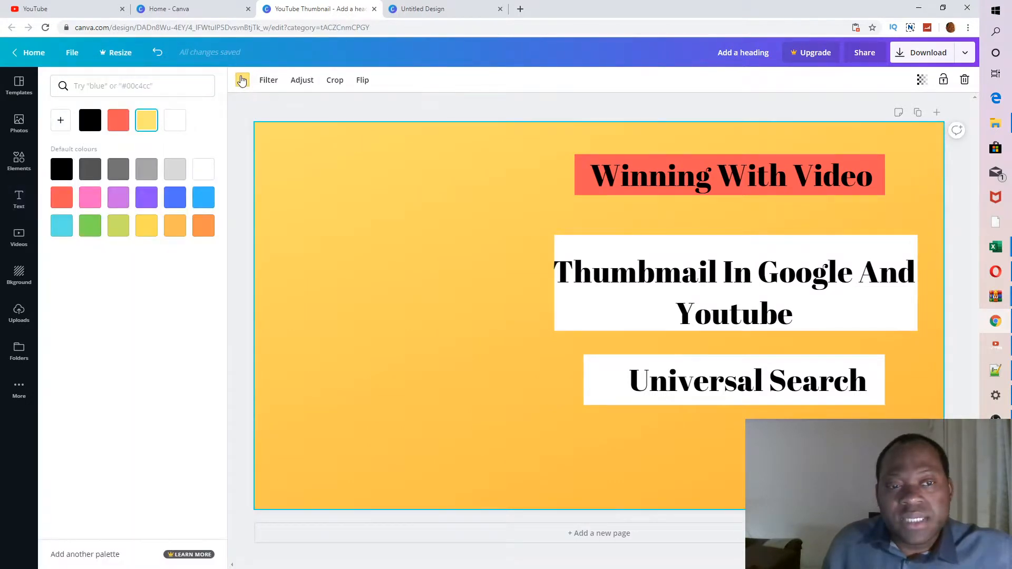
pyautogui.click(603, 242)
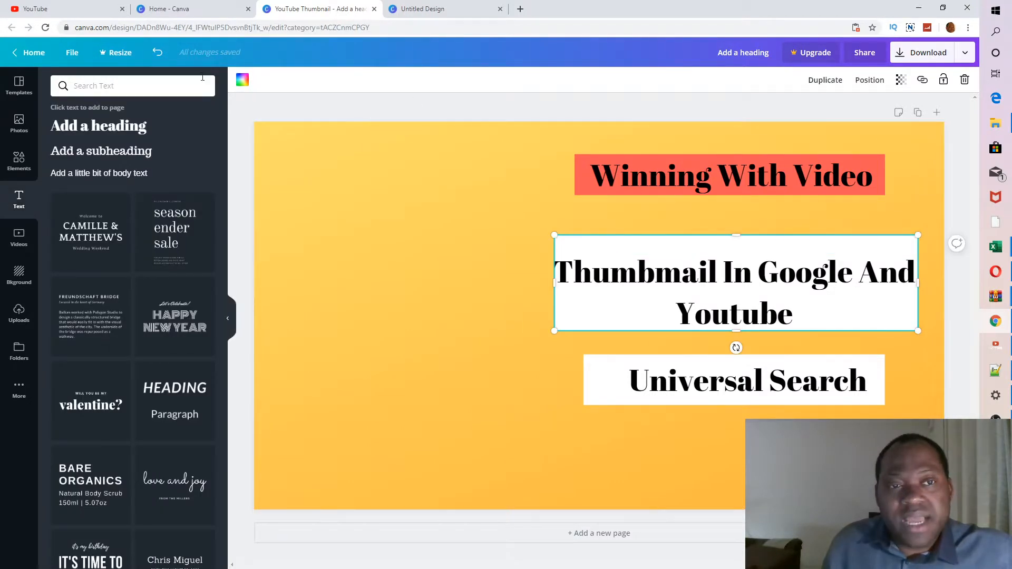
pyautogui.click(243, 80)
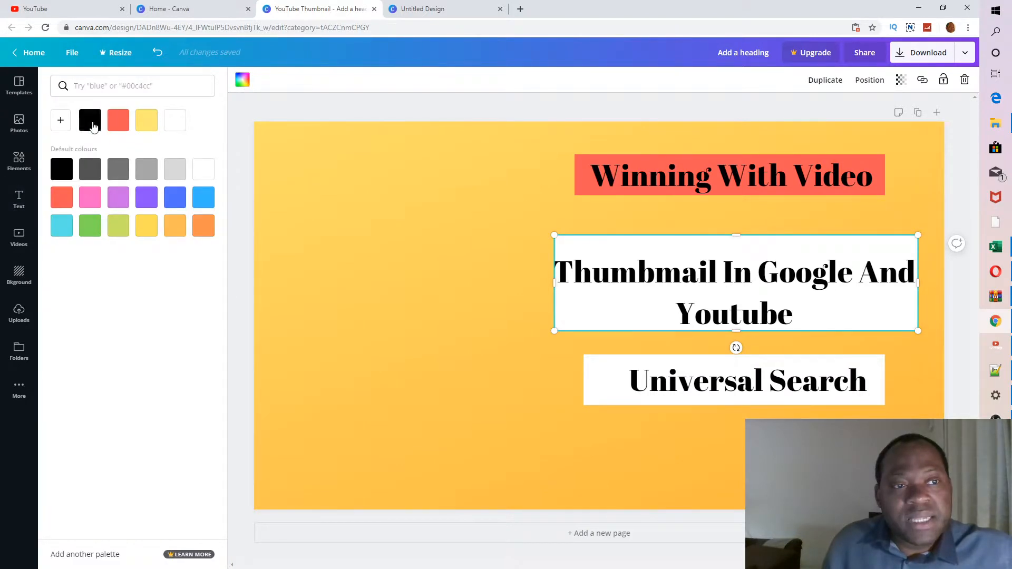
pyautogui.click(93, 124)
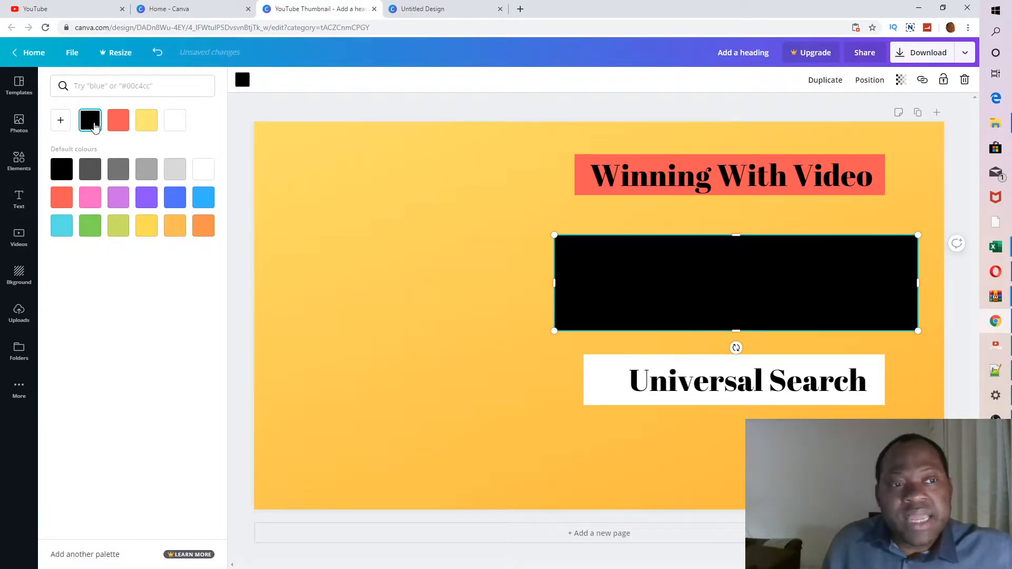
# Set the text colour of the heading on the black middle bar to white
pyautogui.click(651, 283)
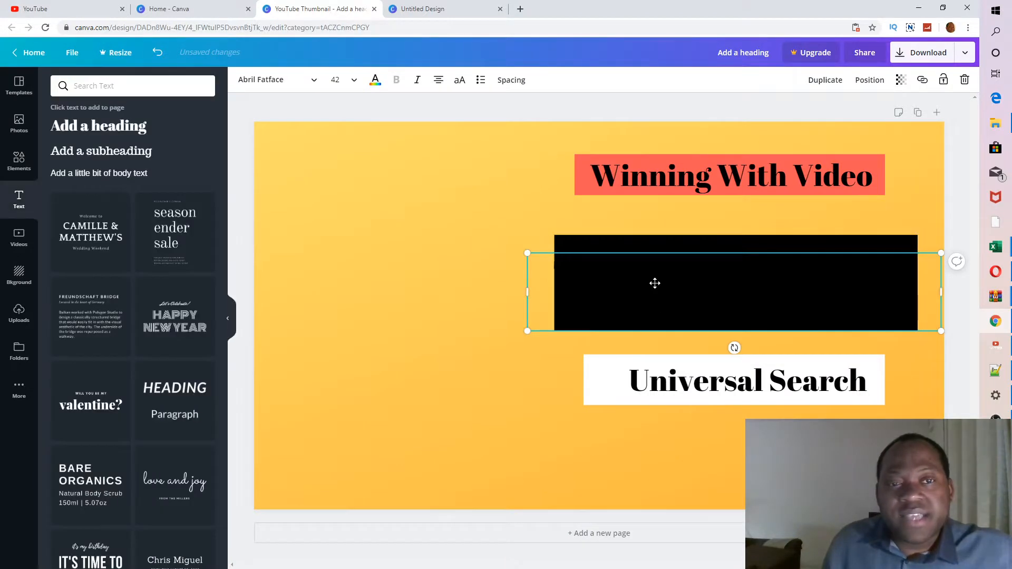
pyautogui.click(376, 82)
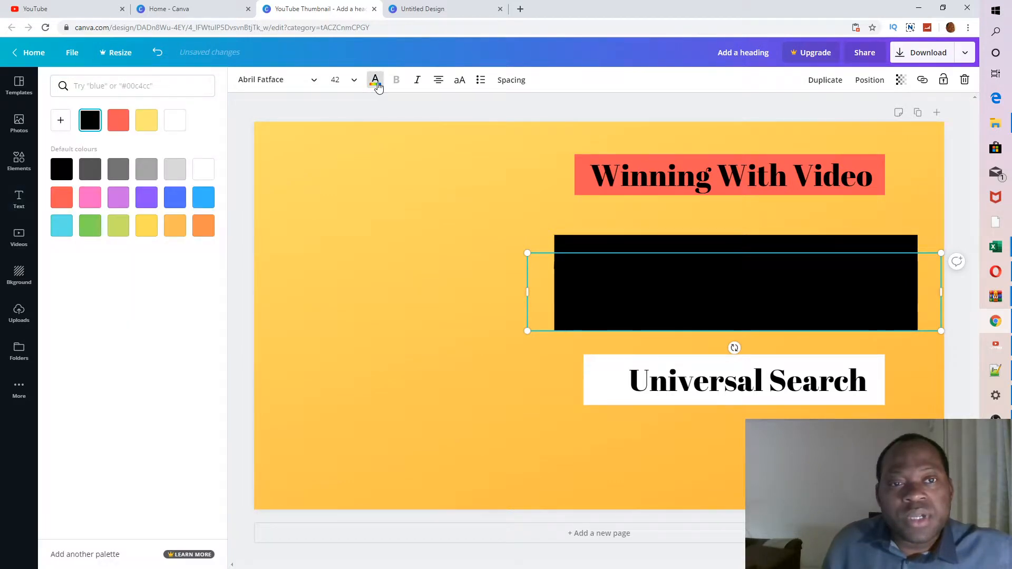
pyautogui.click(174, 120)
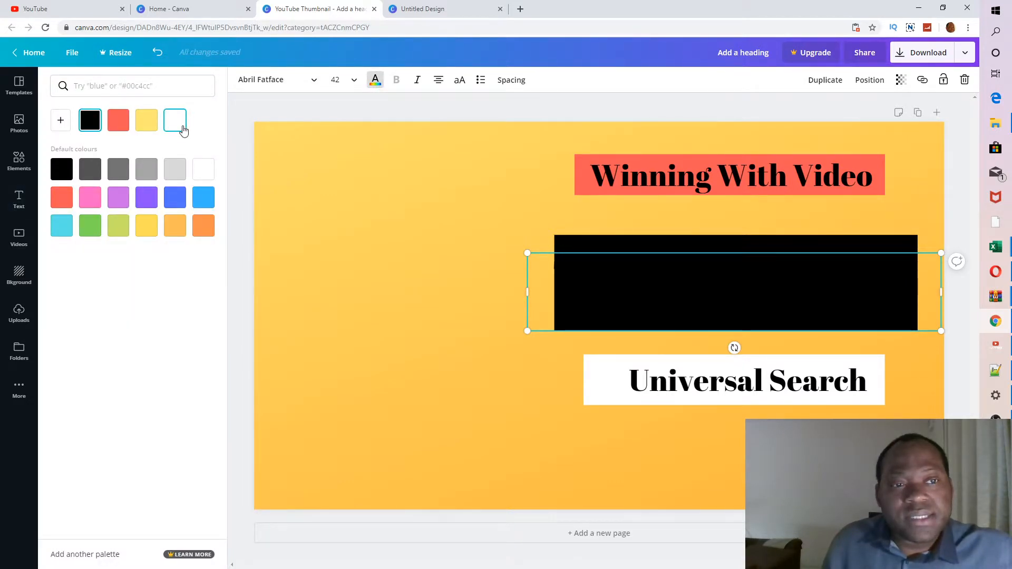
pyautogui.click(438, 386)
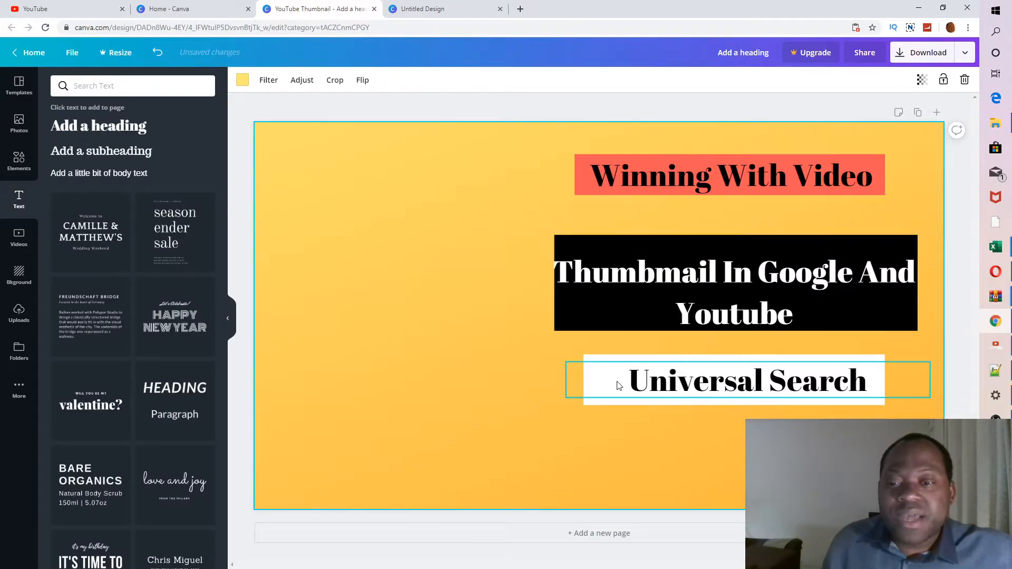
# Fill the bottom bar behind "Universal Search" with green
pyautogui.click(599, 369)
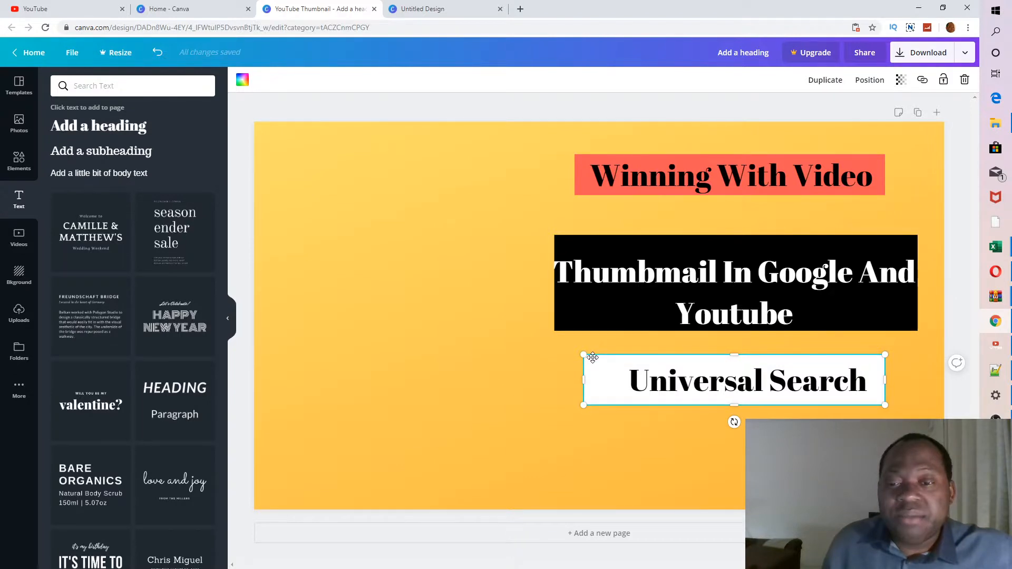
pyautogui.click(243, 81)
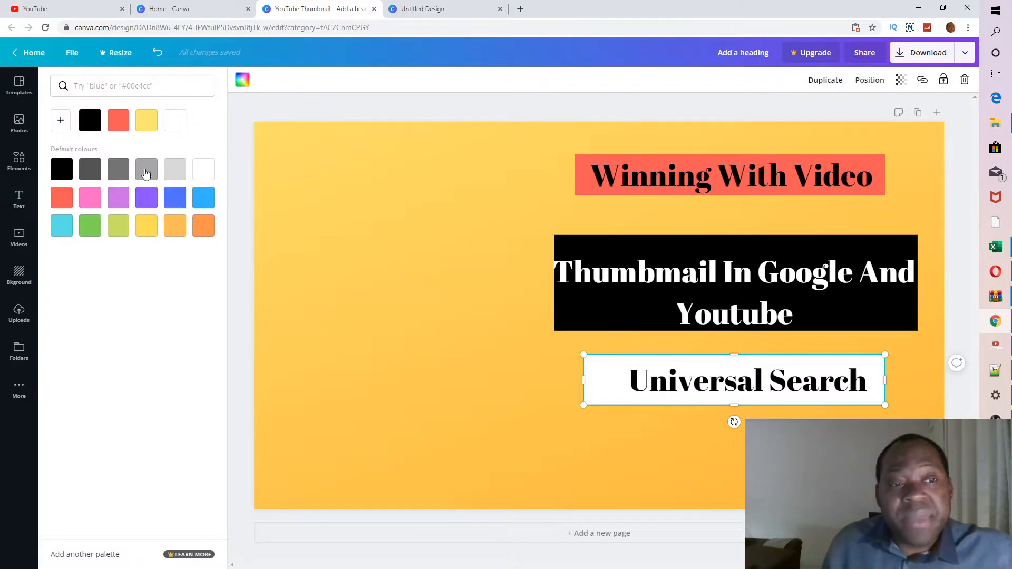
pyautogui.click(93, 231)
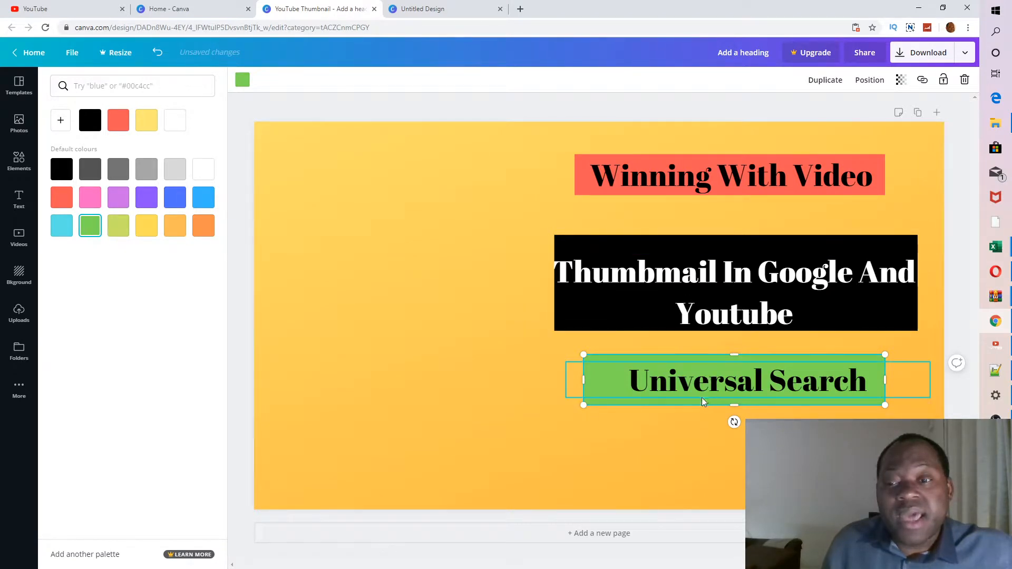
# Try white, red, pink, purple, grey, lime, blue and green text colours on the "Universal Search" heading and return it to black
pyautogui.click(690, 388)
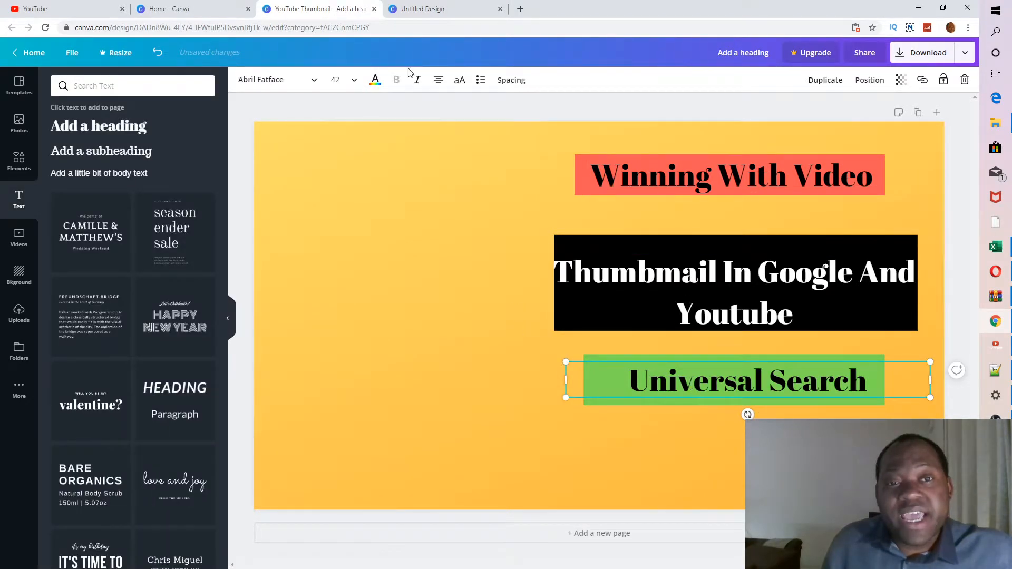
pyautogui.click(376, 81)
pyautogui.click(202, 168)
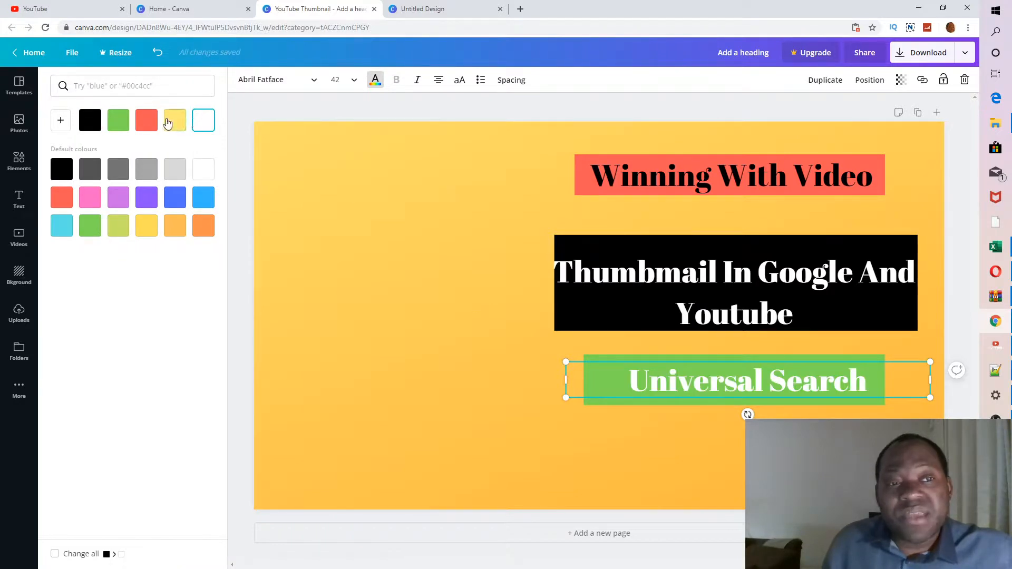
pyautogui.click(150, 122)
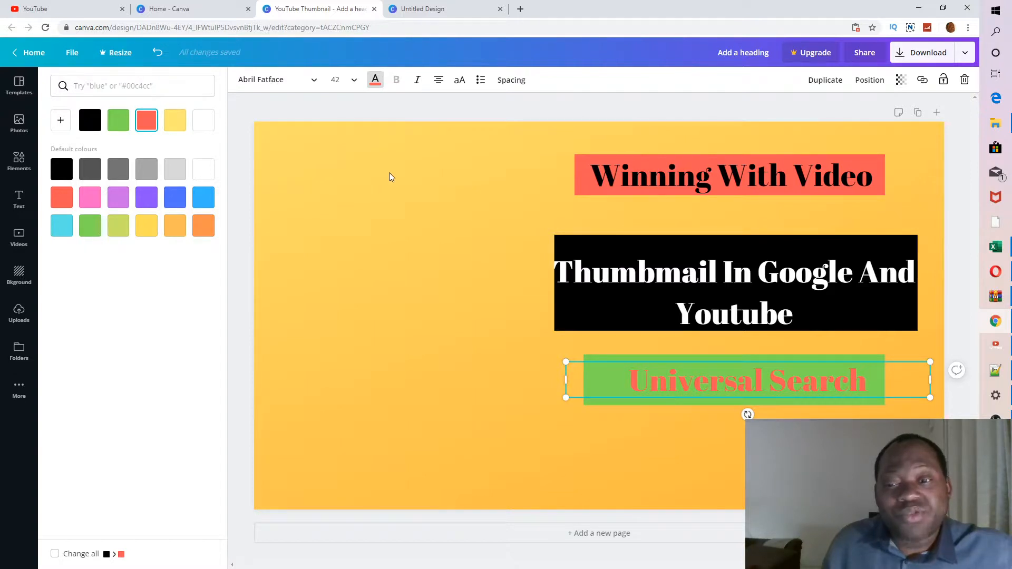
pyautogui.click(92, 122)
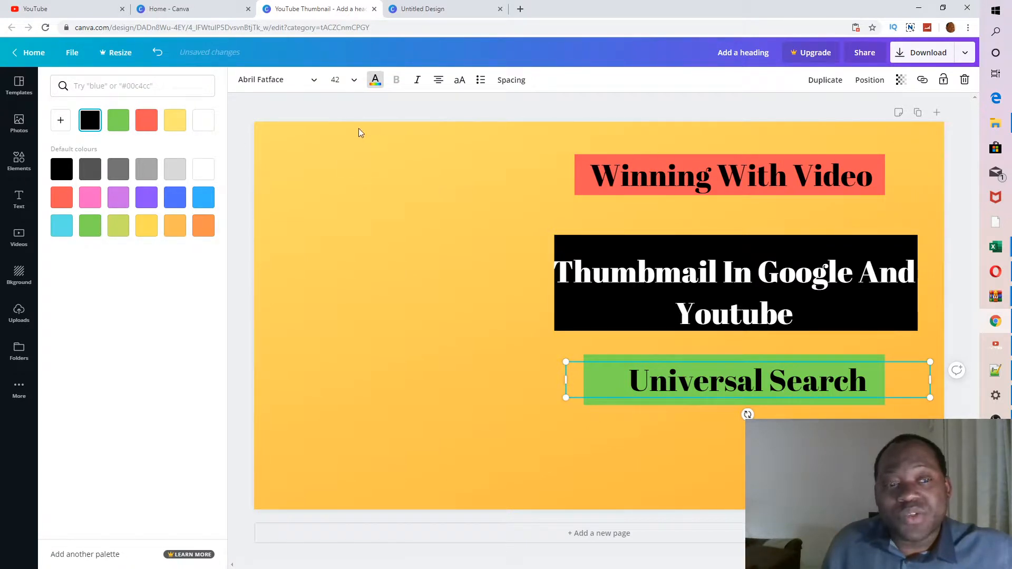
pyautogui.click(62, 200)
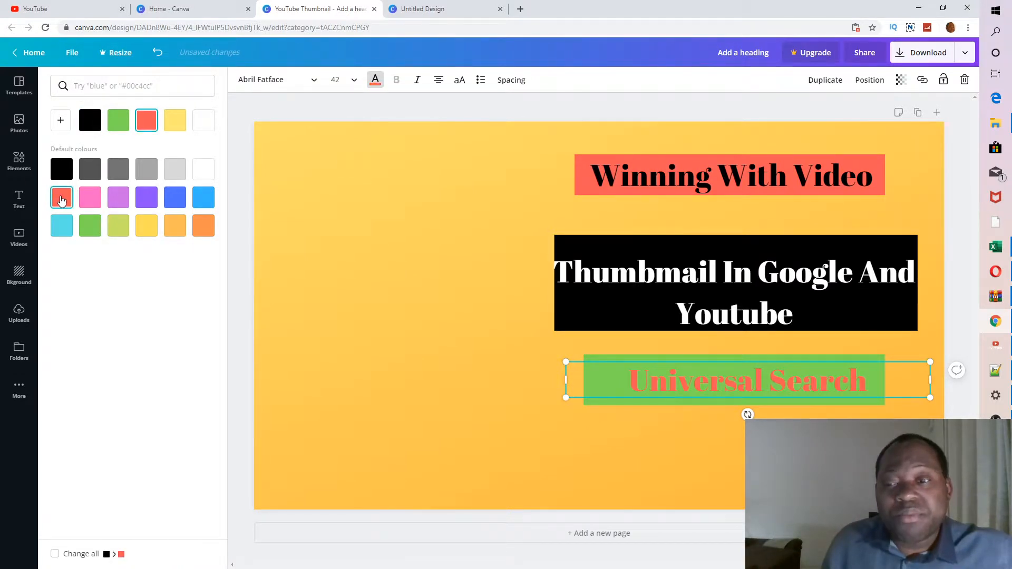
pyautogui.click(91, 199)
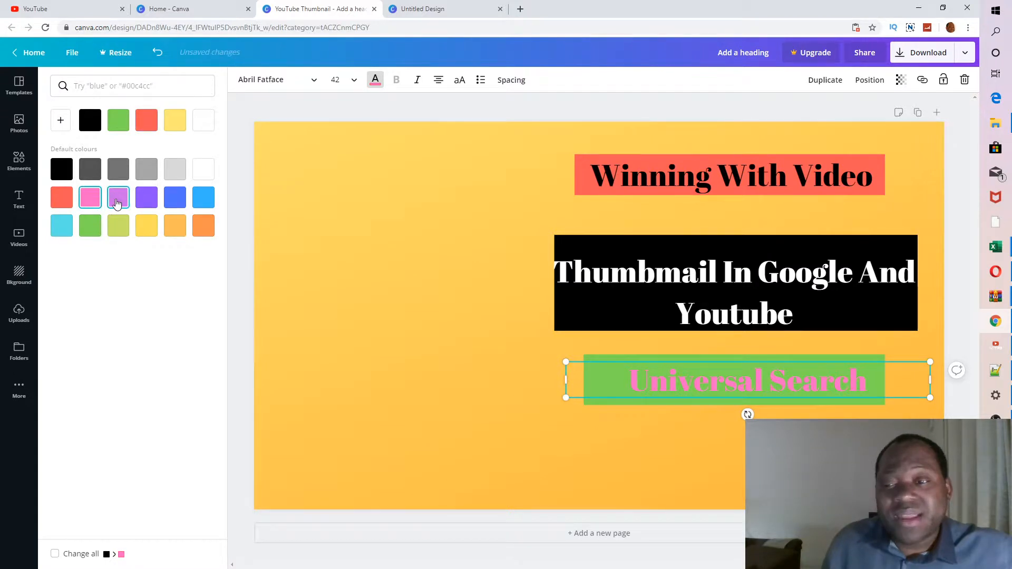
pyautogui.click(117, 203)
pyautogui.click(118, 168)
pyautogui.click(92, 170)
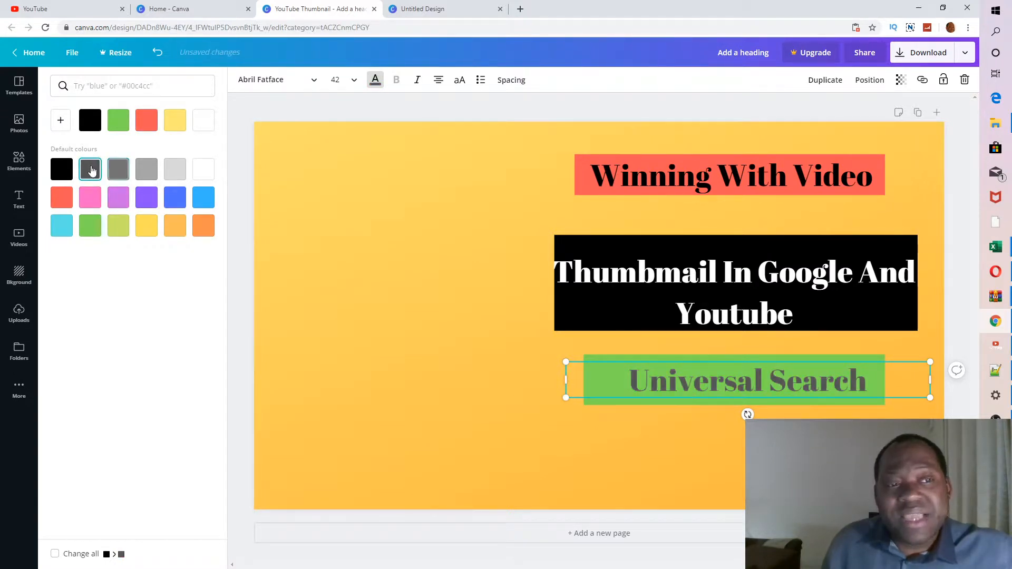
pyautogui.click(118, 225)
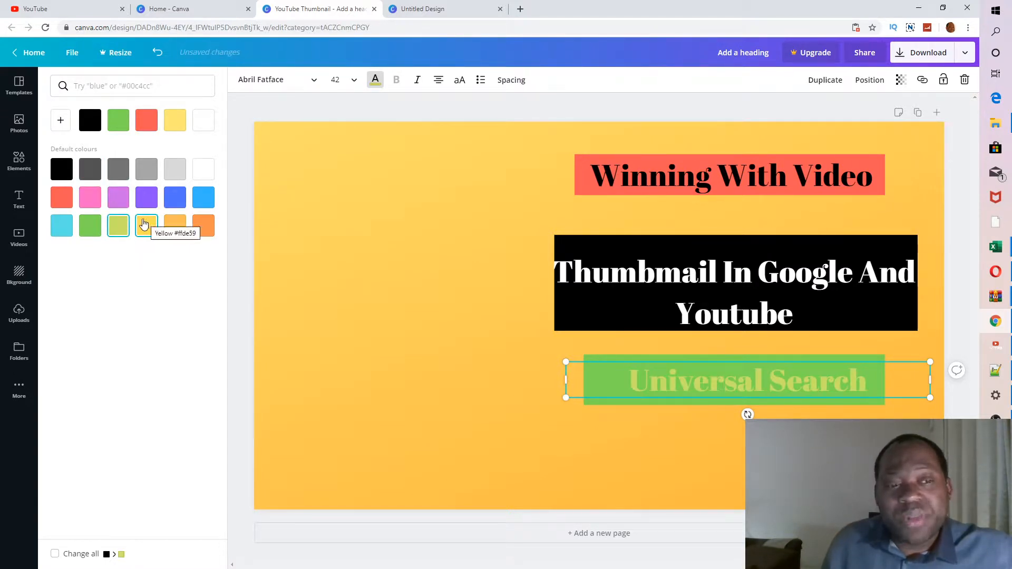
pyautogui.click(204, 198)
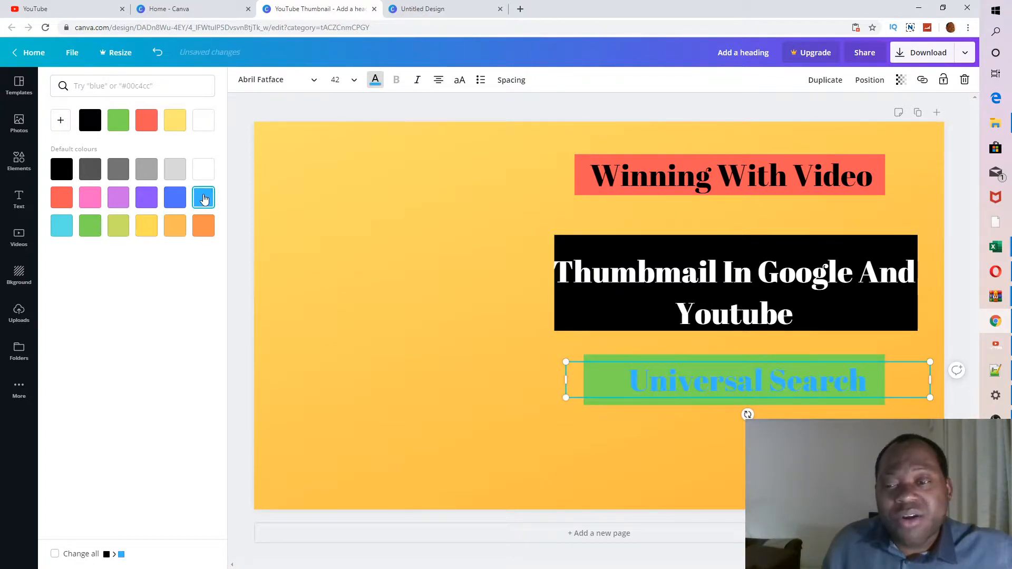
pyautogui.click(68, 236)
pyautogui.click(90, 226)
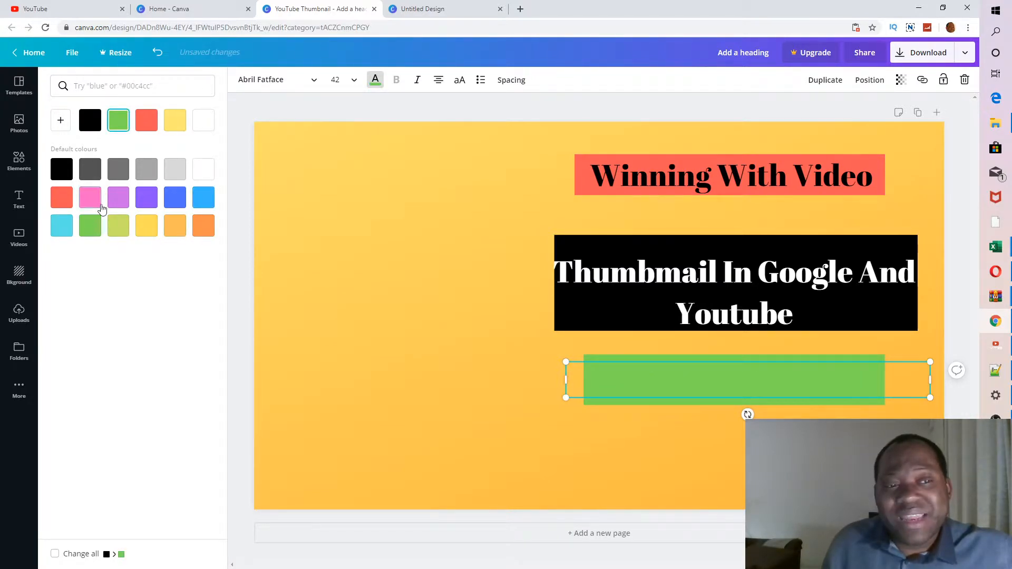
pyautogui.click(61, 169)
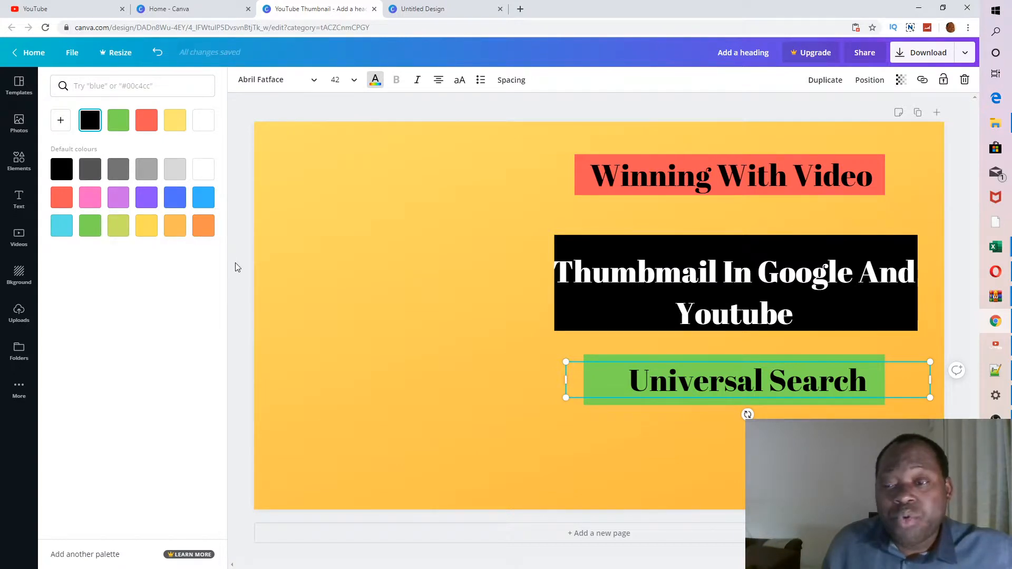
pyautogui.click(336, 258)
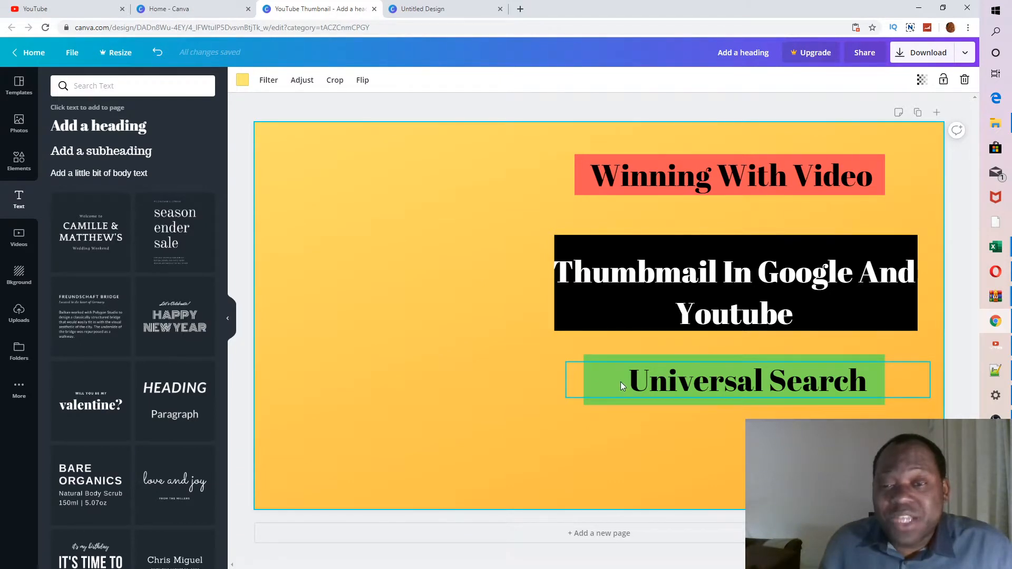
# Narrow the "Universal Search" text box from both sides so it fits within the green bar
pyautogui.click(511, 345)
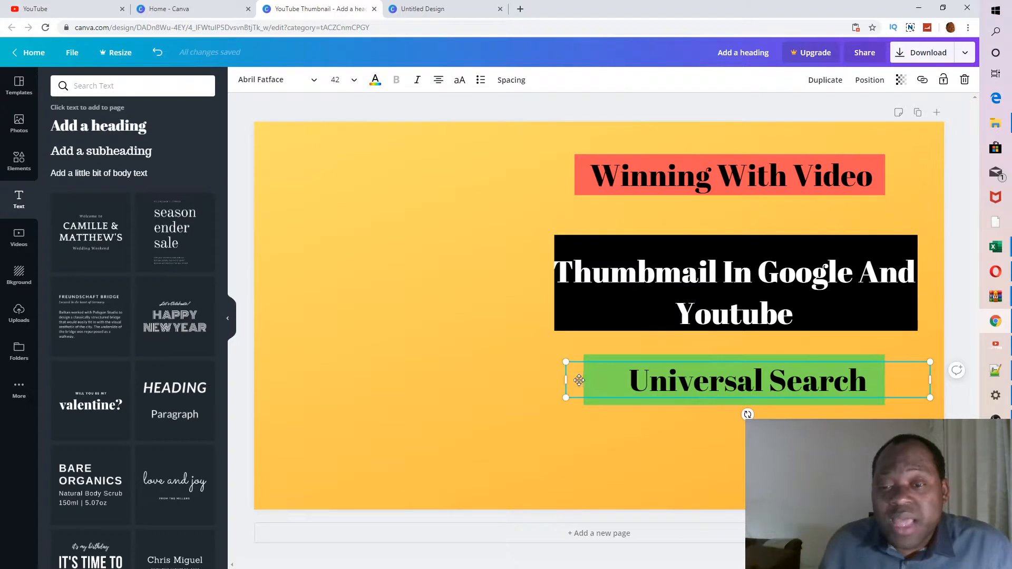
pyautogui.moveTo(573, 378); pyautogui.dragTo(588, 378)
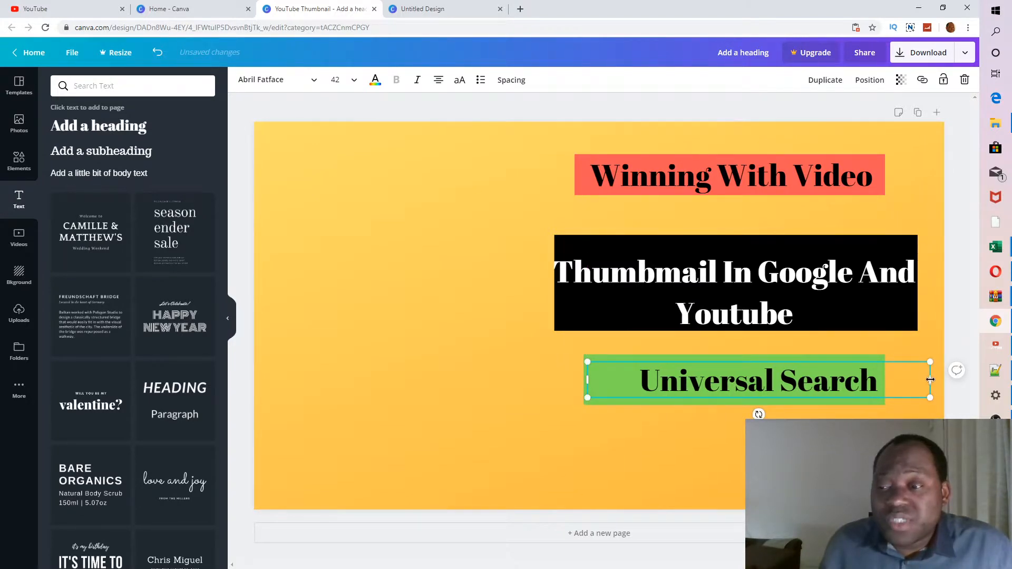
pyautogui.moveTo(930, 380); pyautogui.dragTo(860, 380)
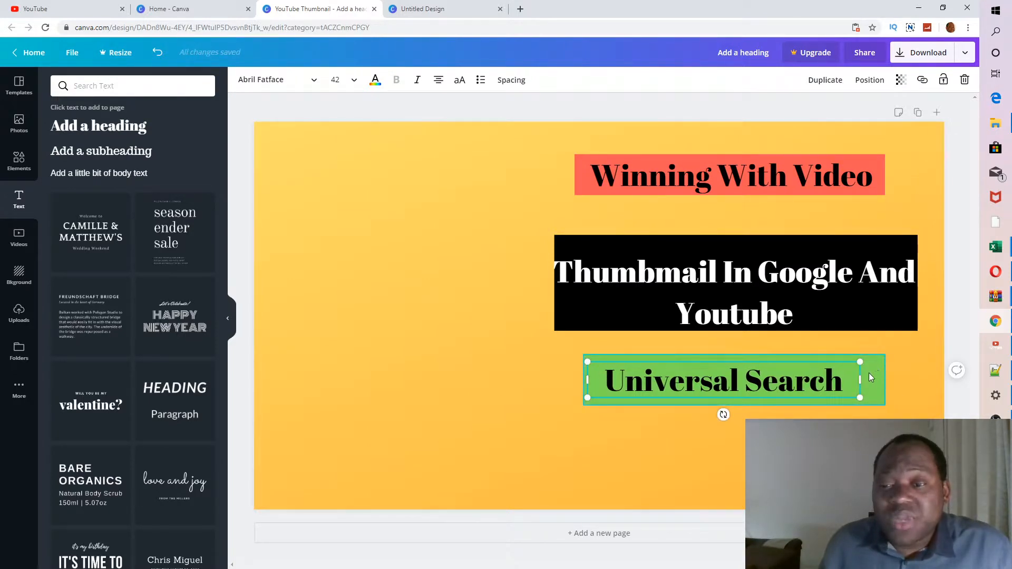
# Set the "Universal Search" heading to font size 48 and change its font to Anton
pyautogui.click(354, 80)
pyautogui.click(356, 275)
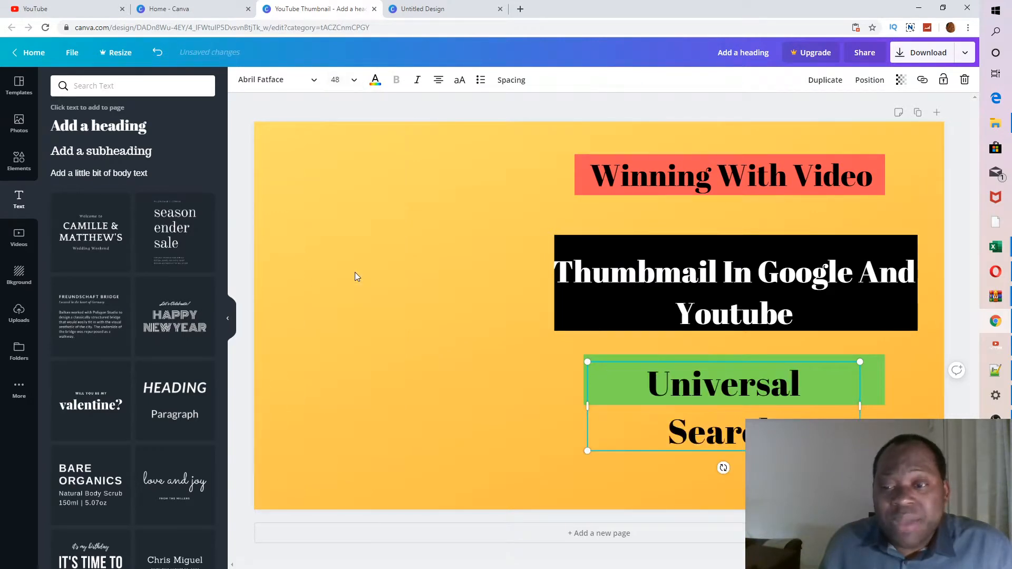
pyautogui.click(313, 80)
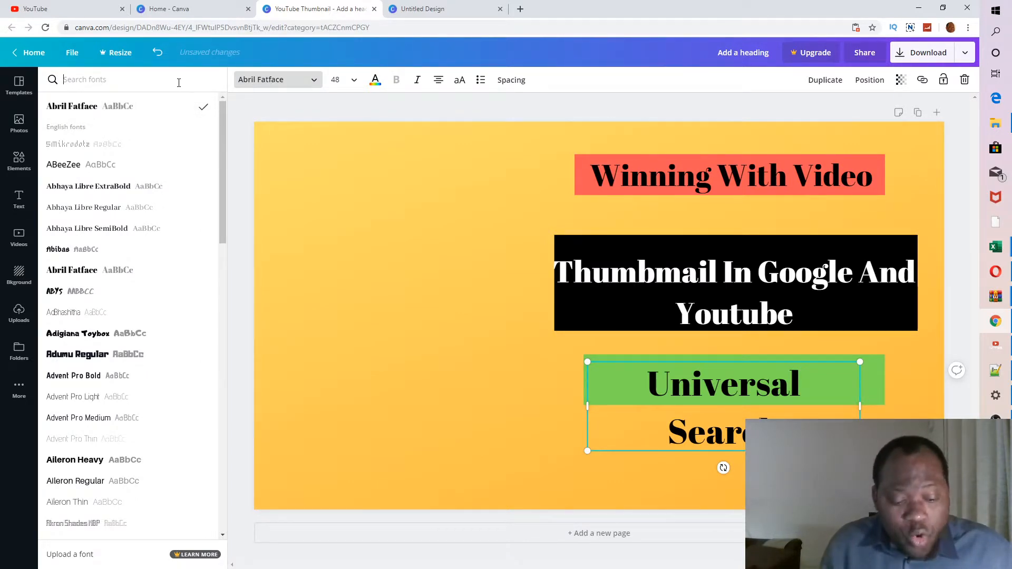
pyautogui.write('anto')
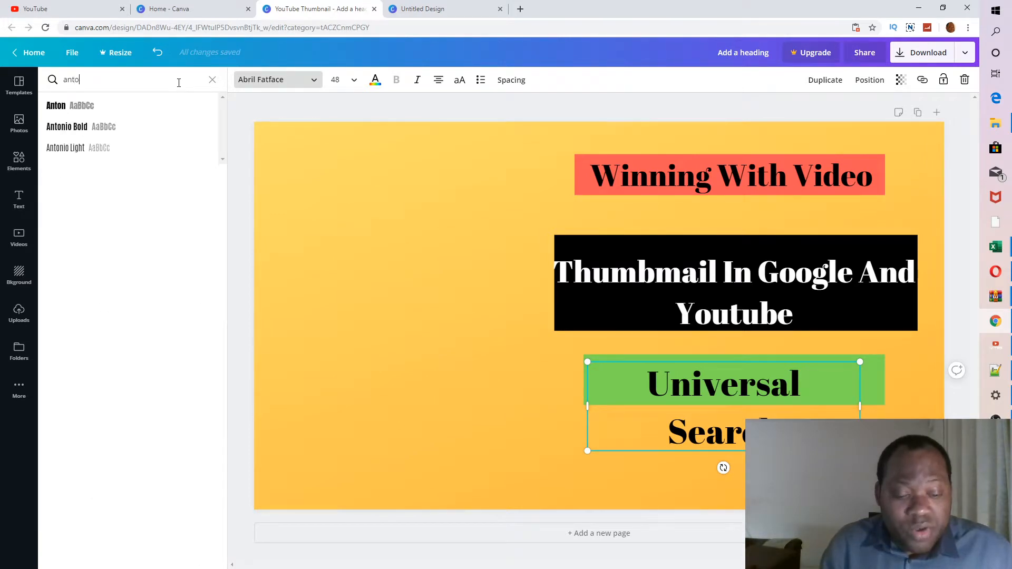
pyautogui.click(51, 106)
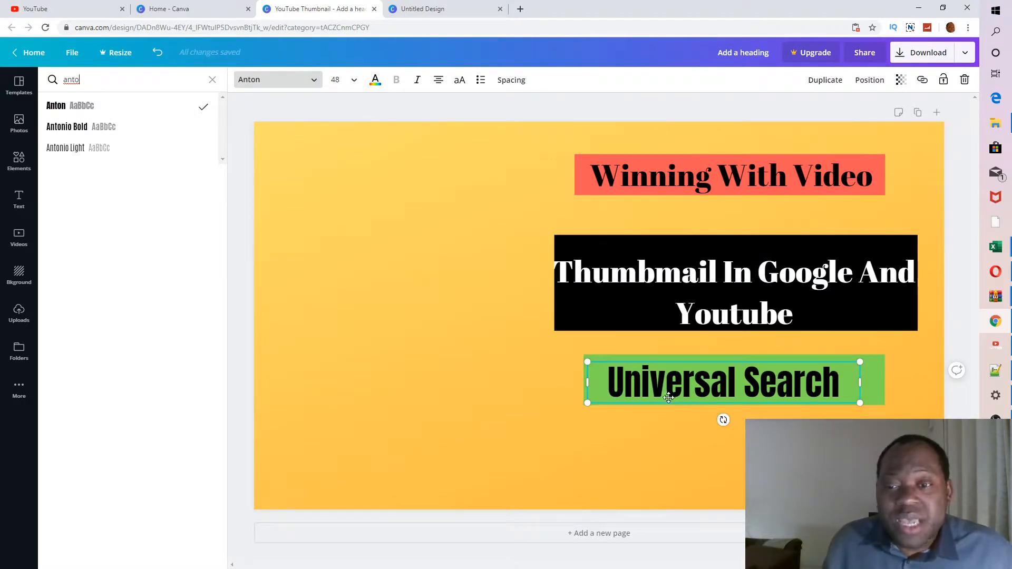
# Increase the "Universal Search" heading's font size to 56 and centre the text over the green bar
pyautogui.click(353, 80)
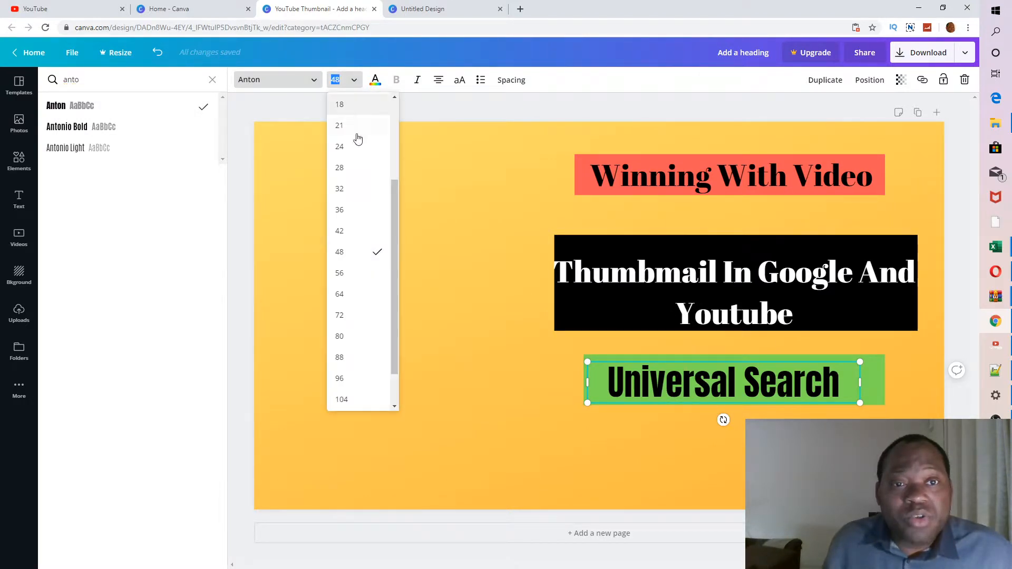
pyautogui.click(352, 275)
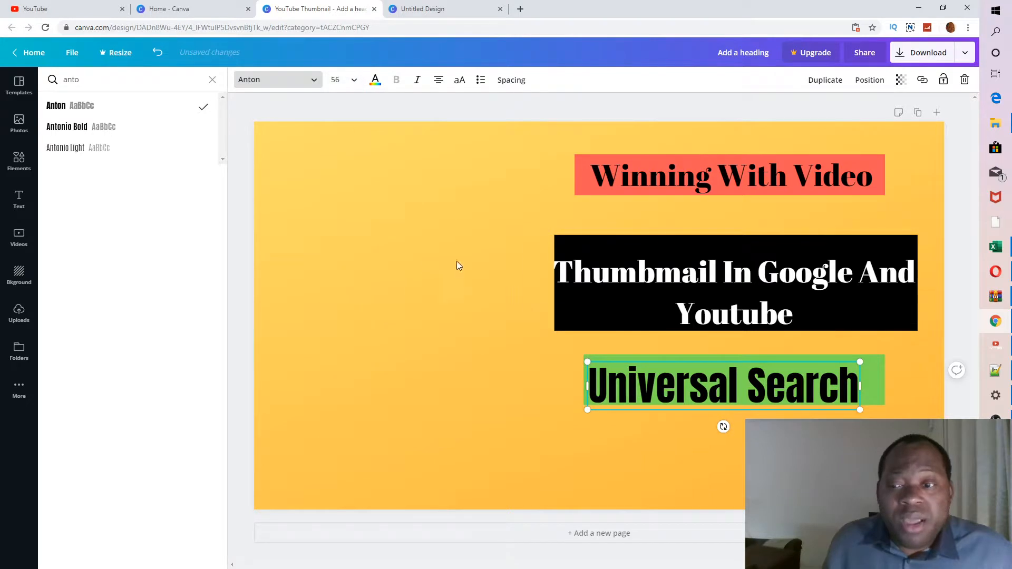
pyautogui.moveTo(642, 387); pyautogui.dragTo(650, 383)
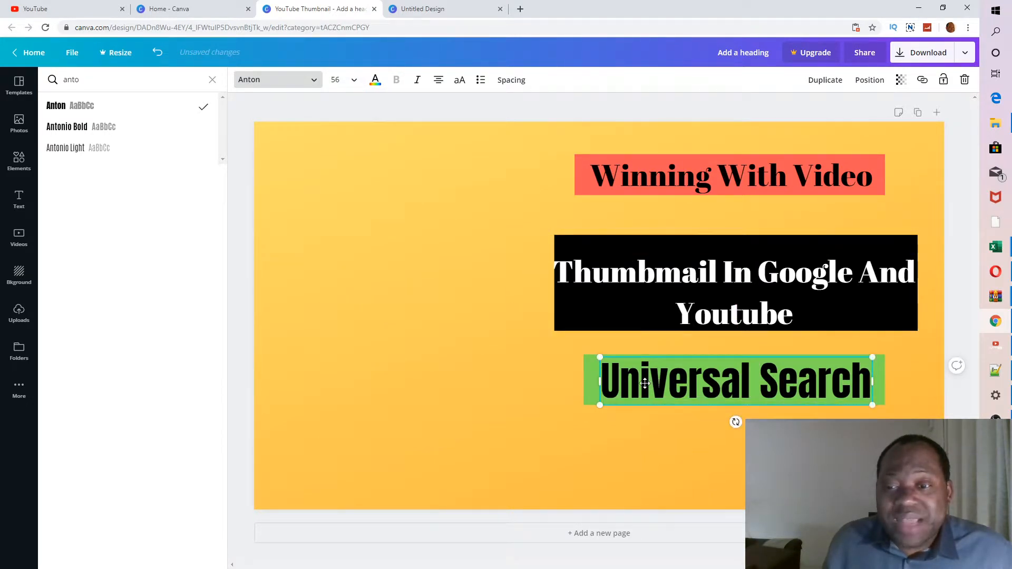
# Change the font of the "Thumbmail In Google And Youtube" heading to Anton
pyautogui.doubleClick(685, 274)
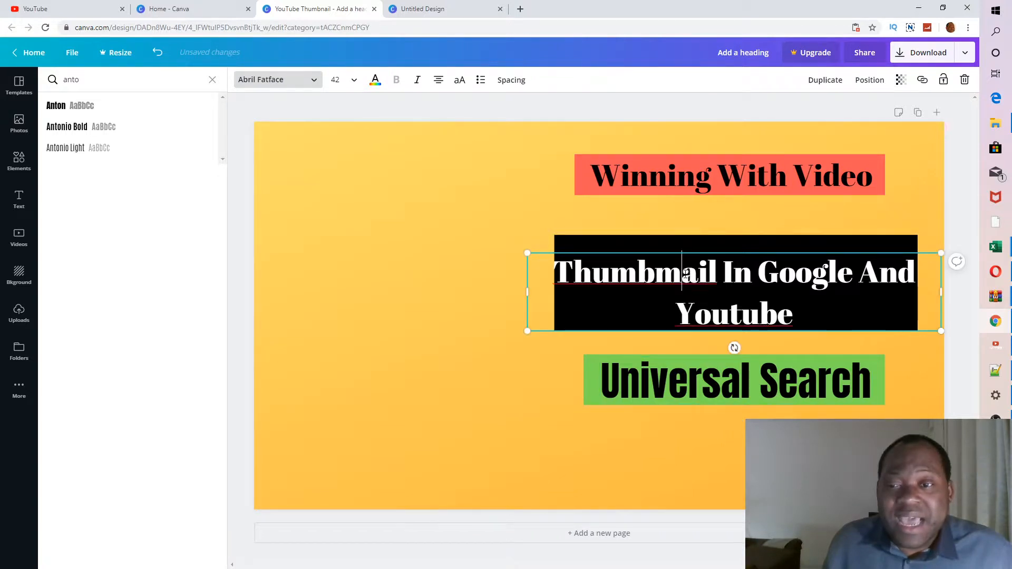
pyautogui.click(293, 82)
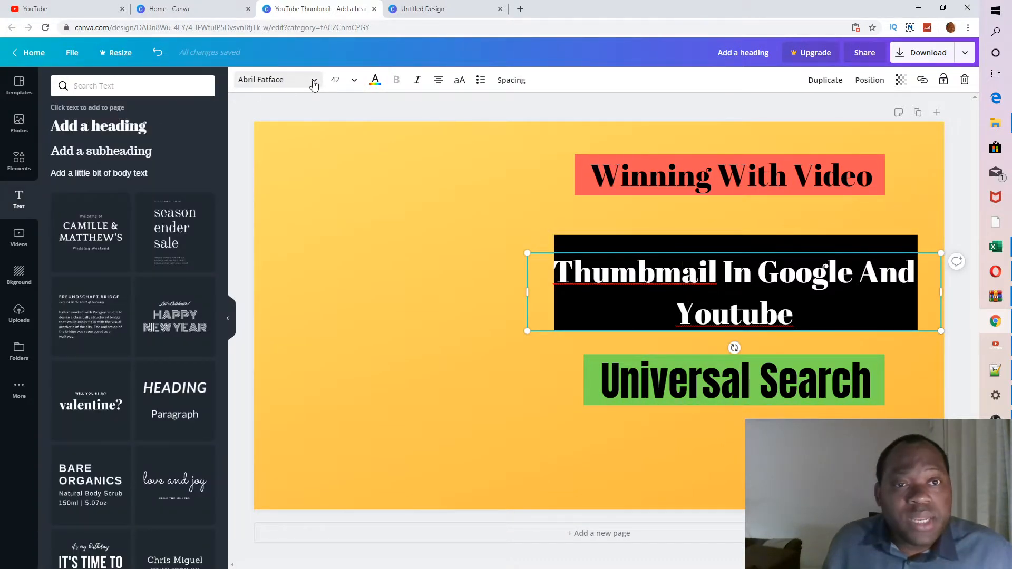
pyautogui.click(312, 82)
pyautogui.click(87, 129)
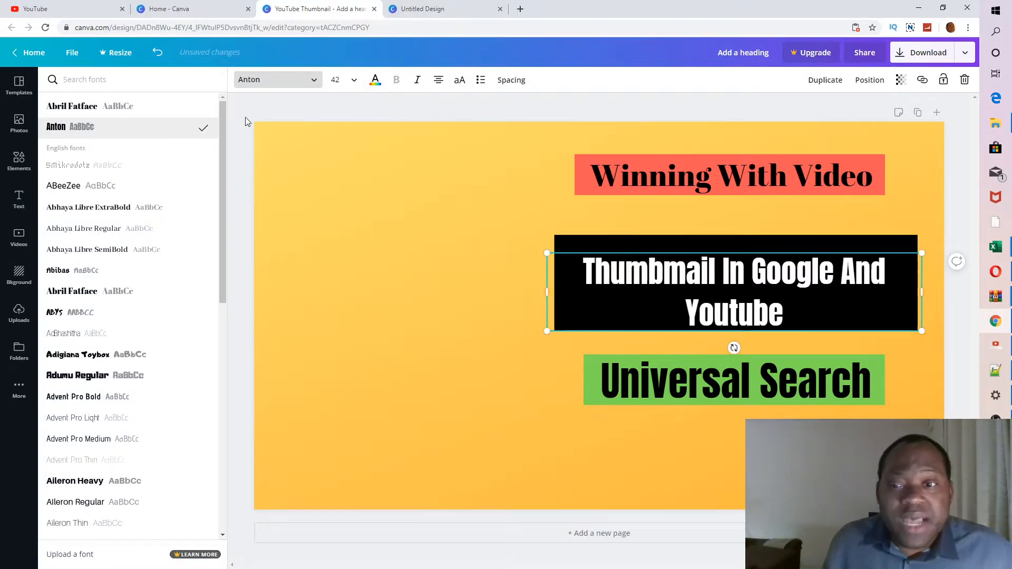
# Try font size 56 on the heading over the black bar, and reduce it to 48
pyautogui.click(352, 82)
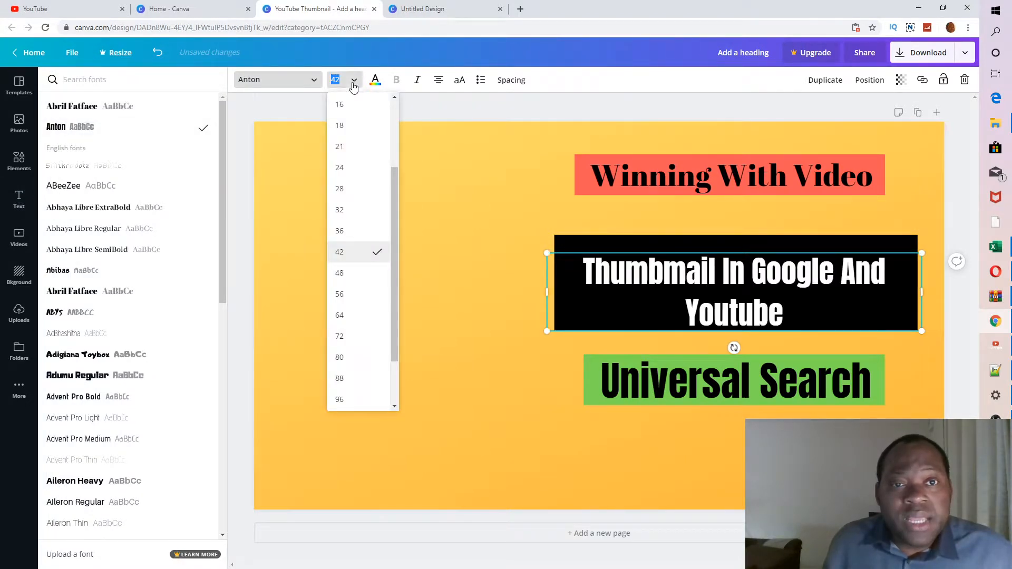
pyautogui.click(355, 296)
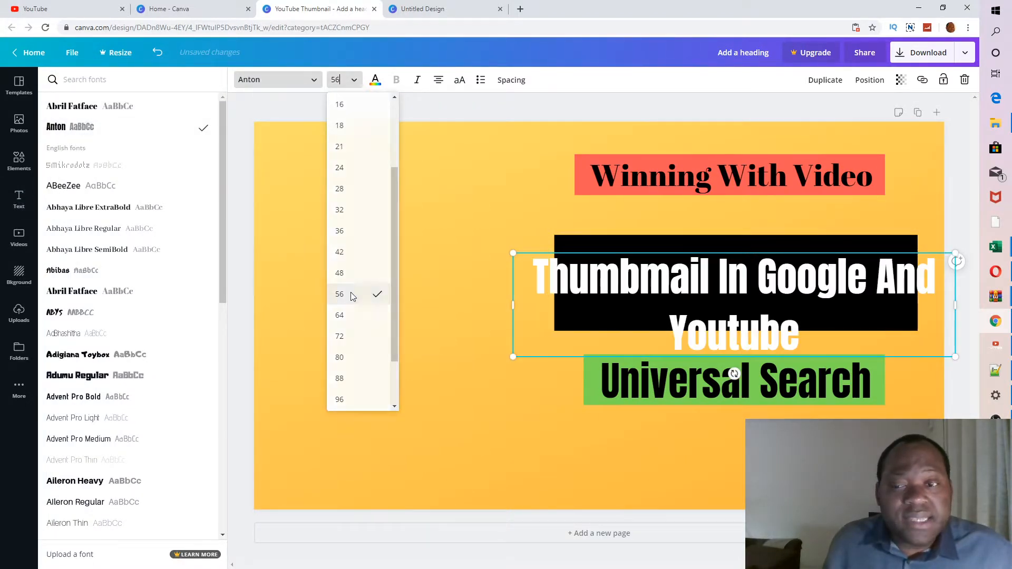
pyautogui.click(355, 82)
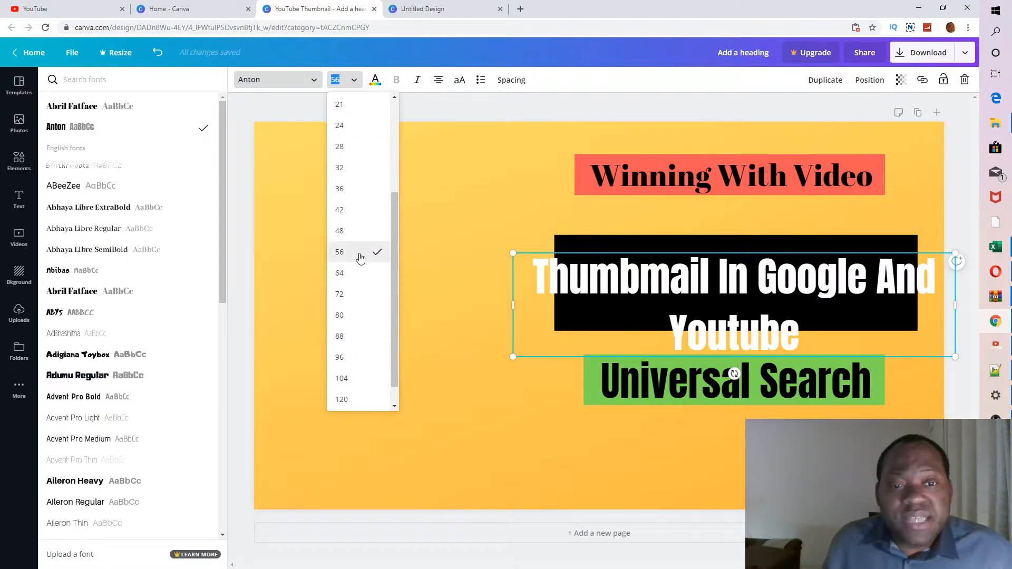
pyautogui.click(351, 237)
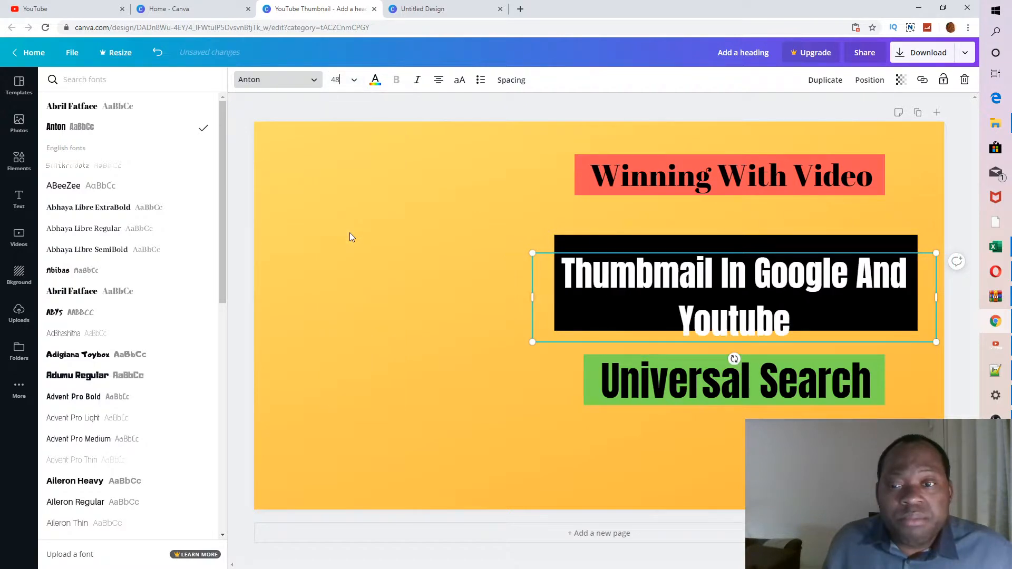
# Move the "Thumbmail In Google And Youtube" heading slightly up so both lines sit inside the black bar
pyautogui.moveTo(696, 273); pyautogui.dragTo(686, 342)
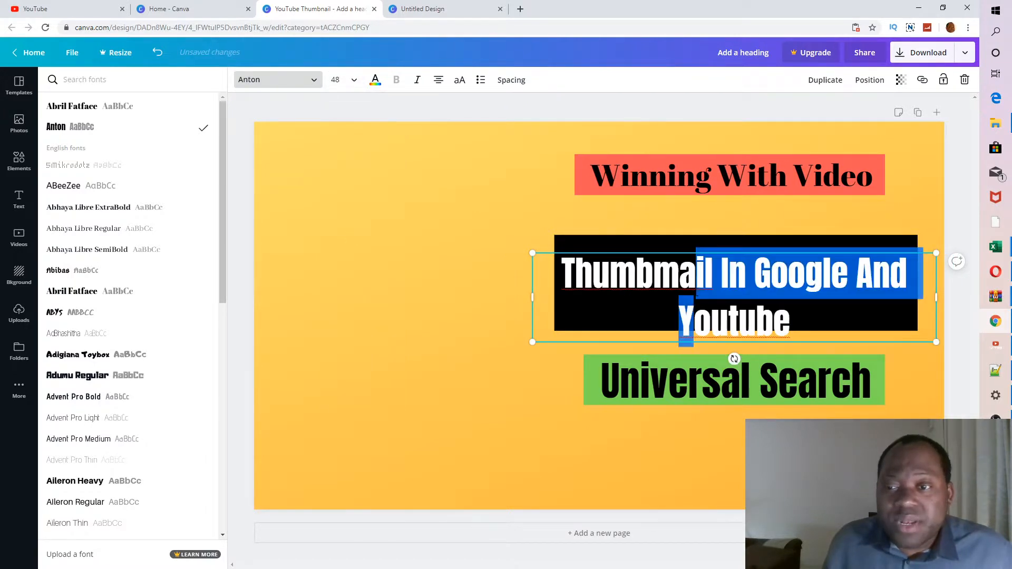
pyautogui.doubleClick(732, 320)
pyautogui.click(520, 385)
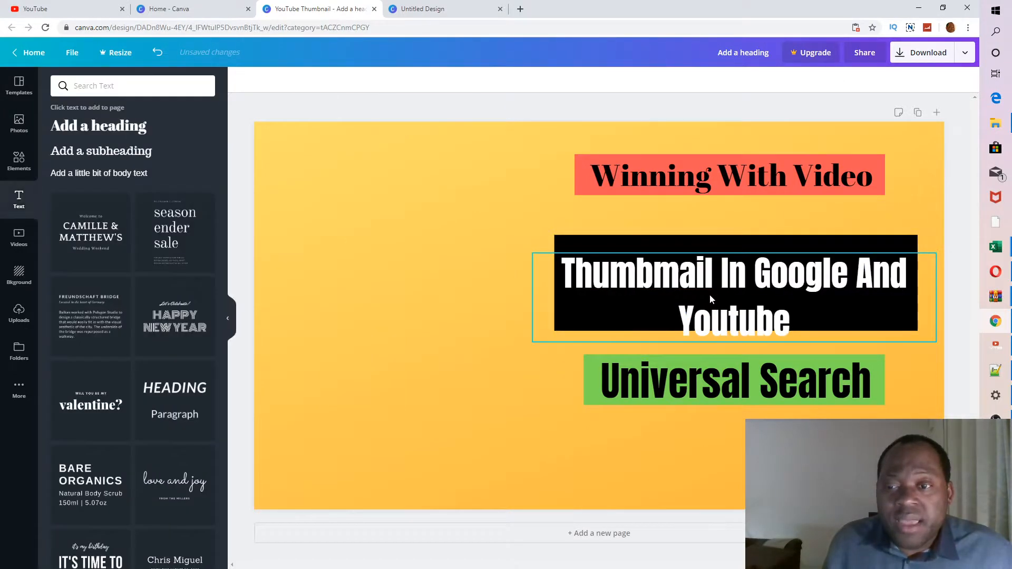
pyautogui.moveTo(709, 300); pyautogui.dragTo(711, 287)
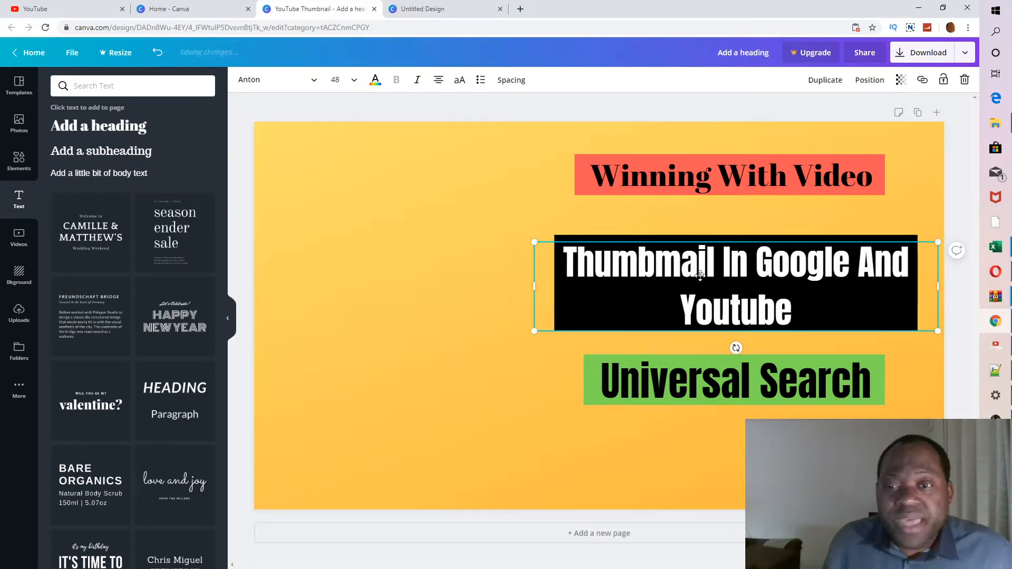
# Set the font size of the "Thumbmail In Google And Youtube" heading to 56
pyautogui.click(355, 82)
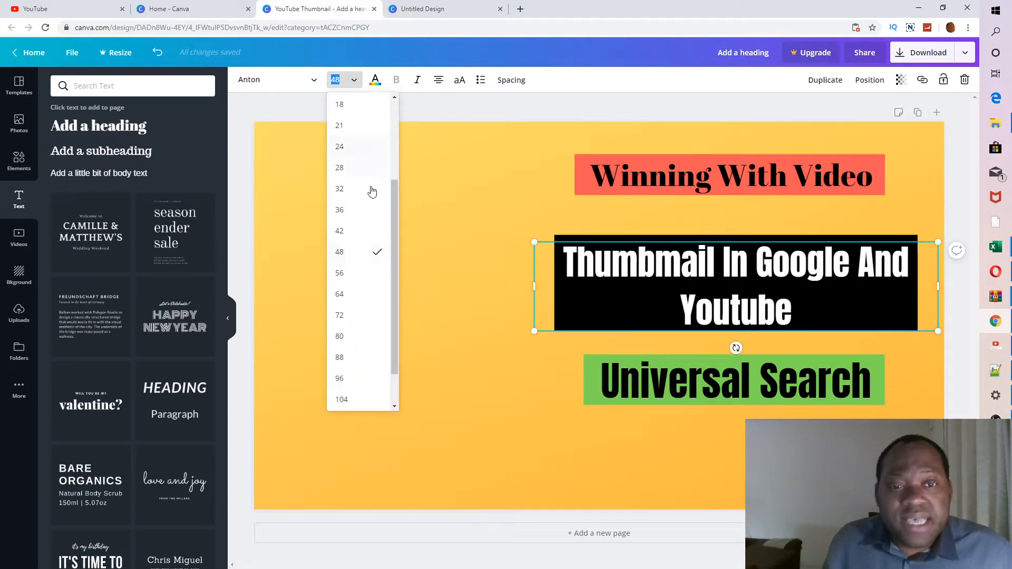
pyautogui.click(353, 271)
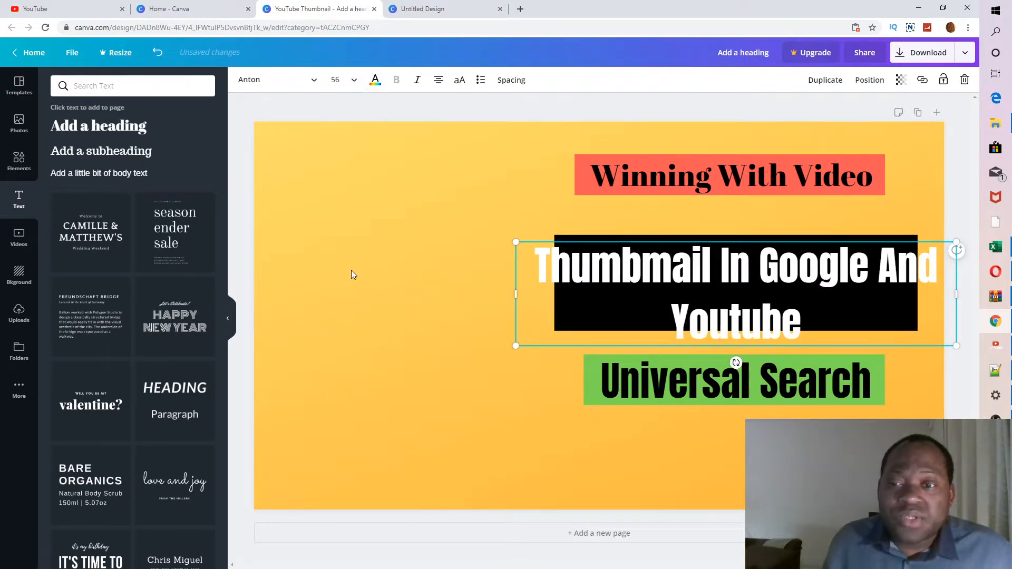
pyautogui.click(477, 287)
pyautogui.click(566, 304)
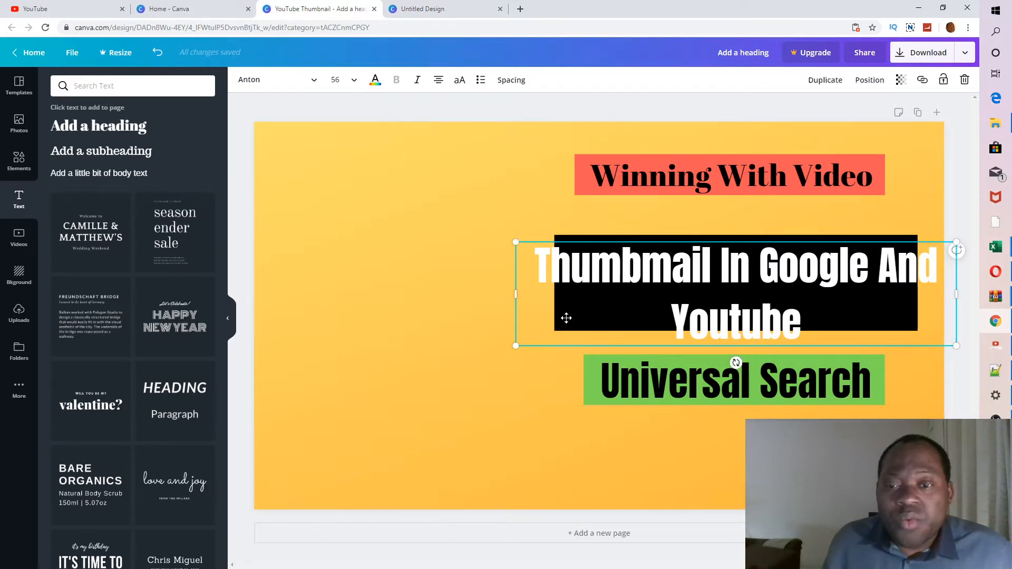
# Move the "Thumbmail In Google And Youtube" heading slightly down and enlarge the black bar behind it at two opposite corners
pyautogui.doubleClick(566, 318)
pyautogui.click(564, 235)
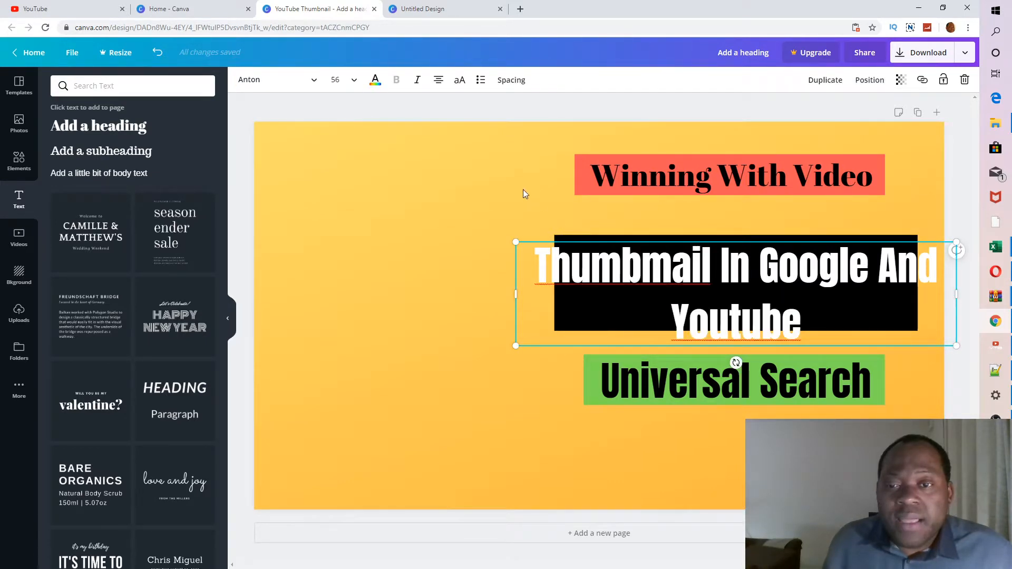
pyautogui.click(589, 223)
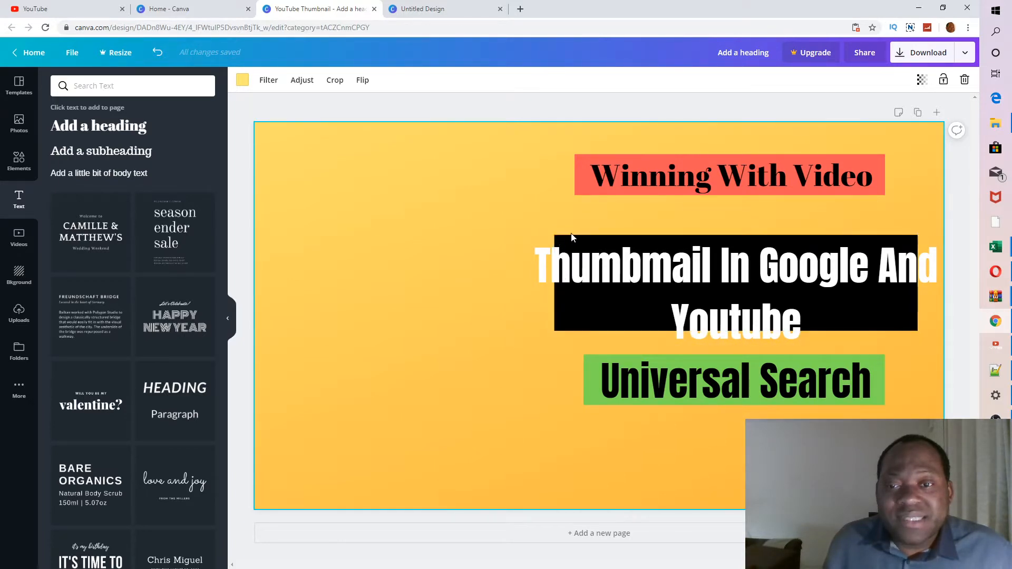
pyautogui.click(562, 247)
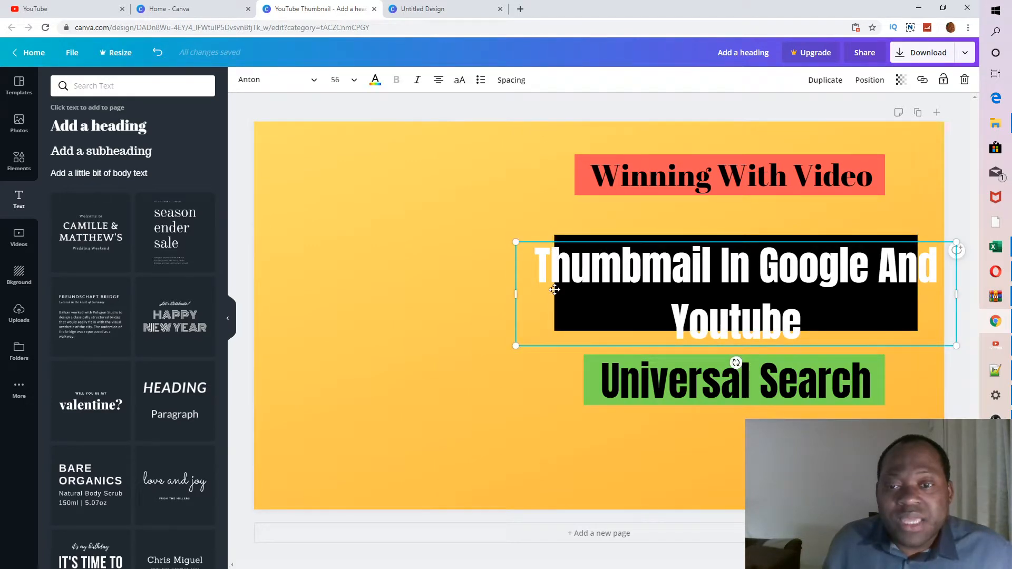
pyautogui.moveTo(555, 289); pyautogui.dragTo(564, 306)
pyautogui.click(573, 246)
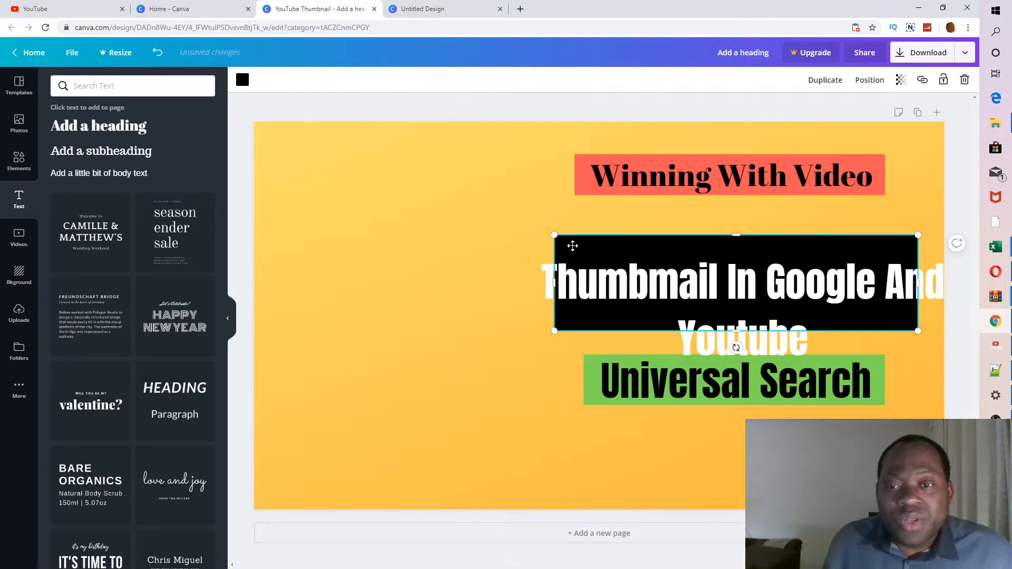
pyautogui.moveTo(554, 235); pyautogui.dragTo(523, 232)
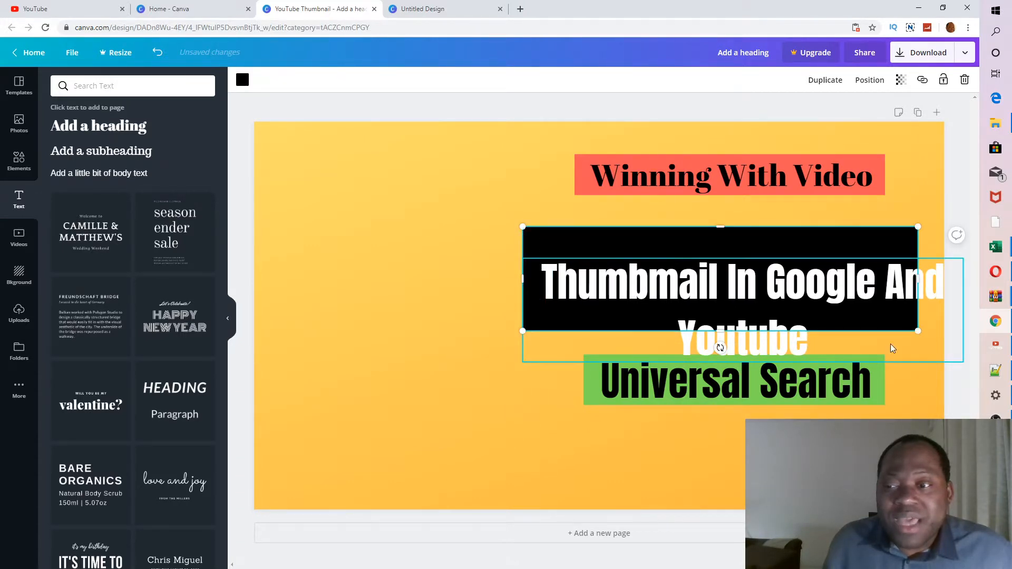
pyautogui.moveTo(916, 330); pyautogui.dragTo(930, 342)
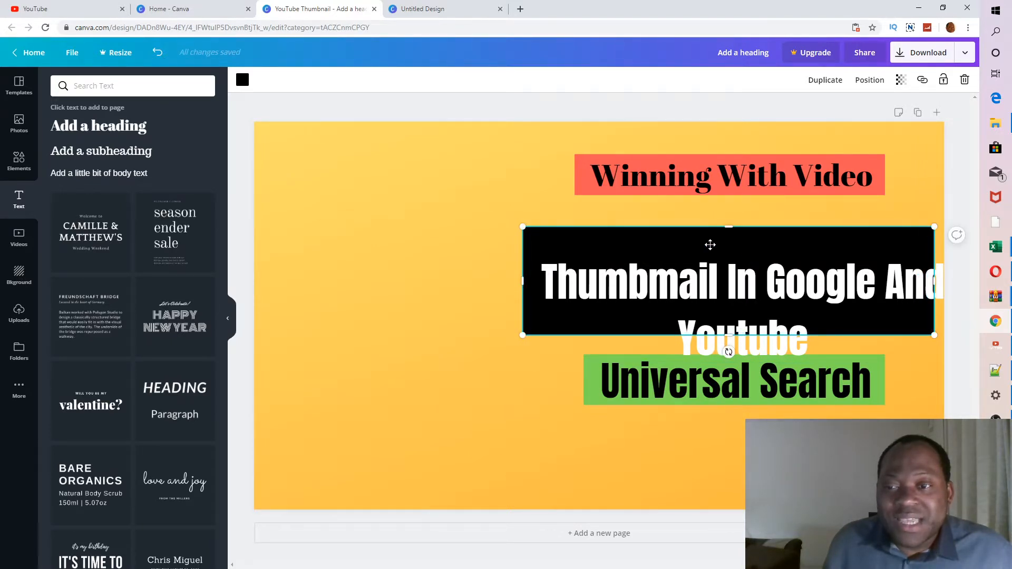
# Nudge the black bar slightly to the right and move its heading up so both lines fit inside the bar
pyautogui.moveTo(710, 242); pyautogui.dragTo(715, 243)
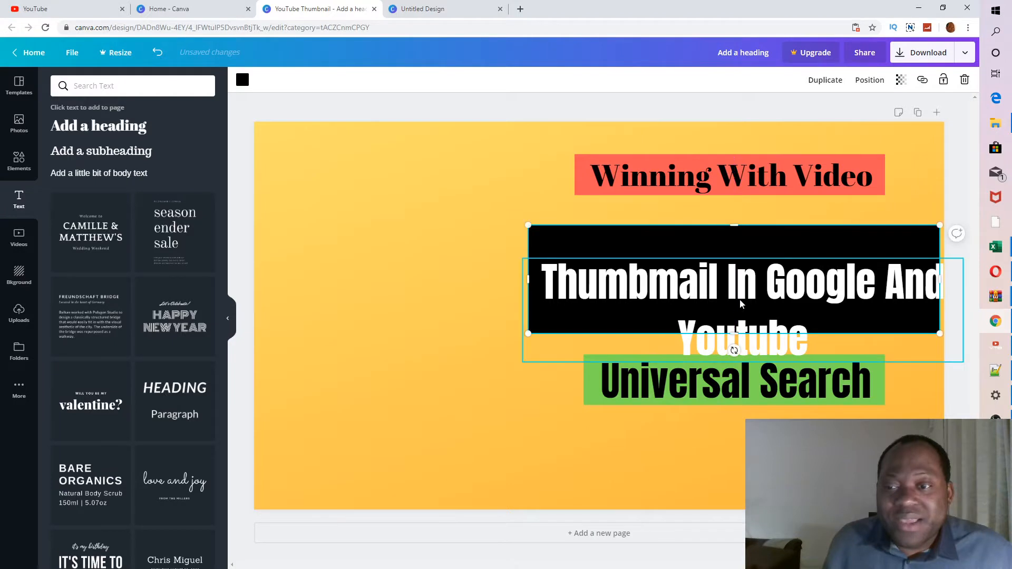
pyautogui.moveTo(740, 304); pyautogui.dragTo(731, 273)
pyautogui.click(393, 221)
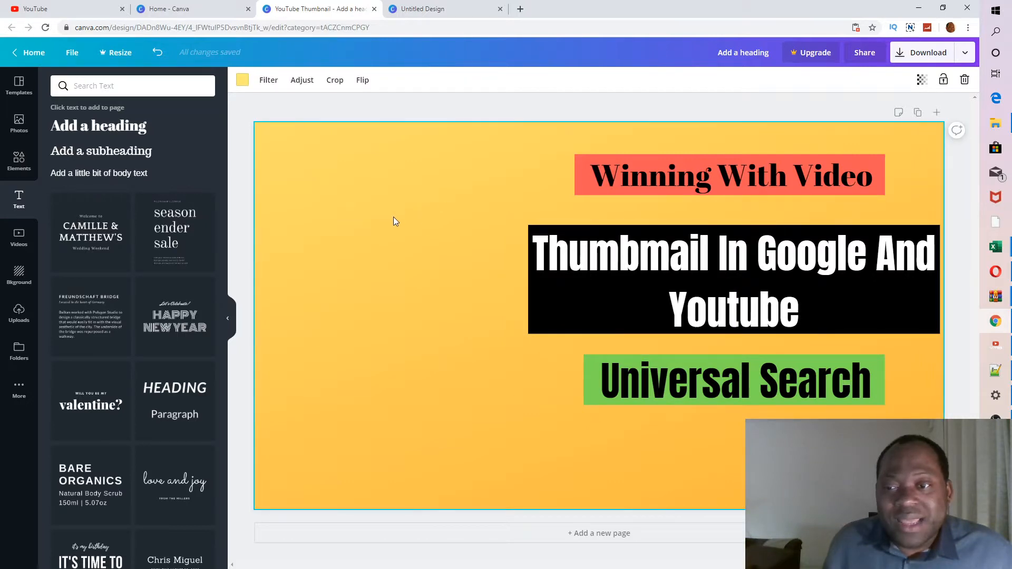
# Try font size 64 on the "Thumbmail In Google And Youtube" heading, and return it to 56
pyautogui.click(661, 260)
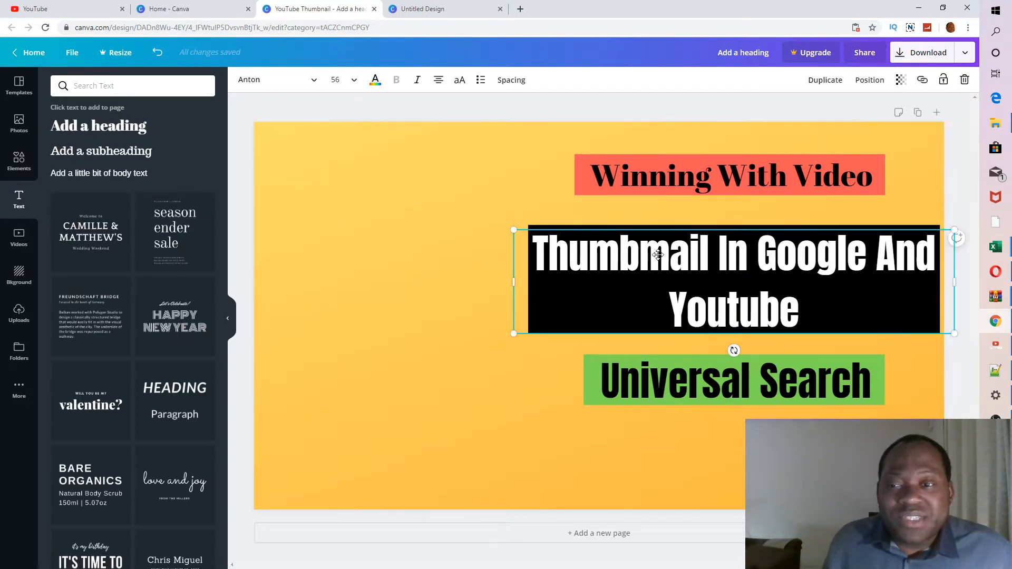
pyautogui.click(353, 80)
pyautogui.click(356, 273)
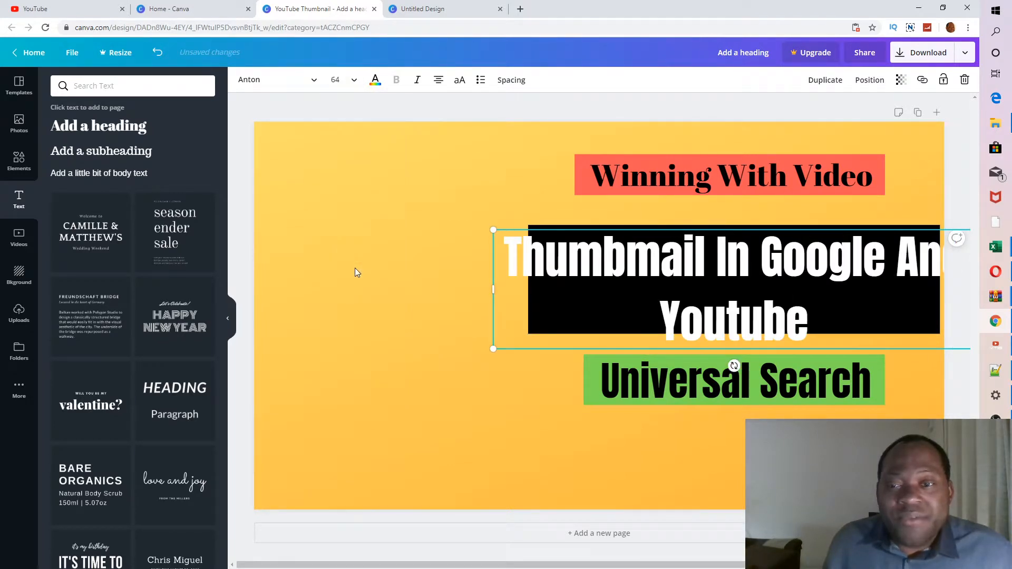
pyautogui.click(354, 80)
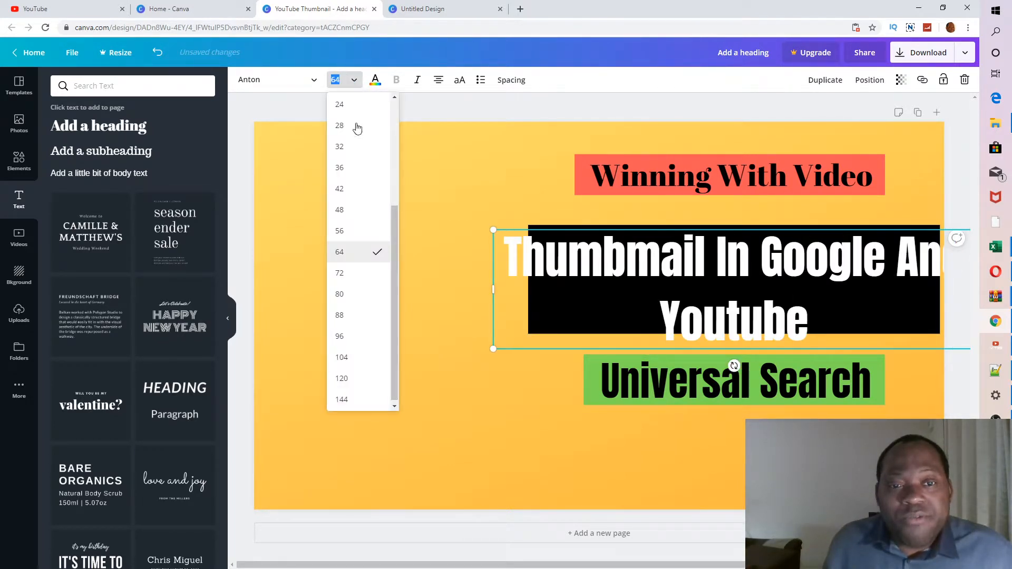
pyautogui.click(342, 232)
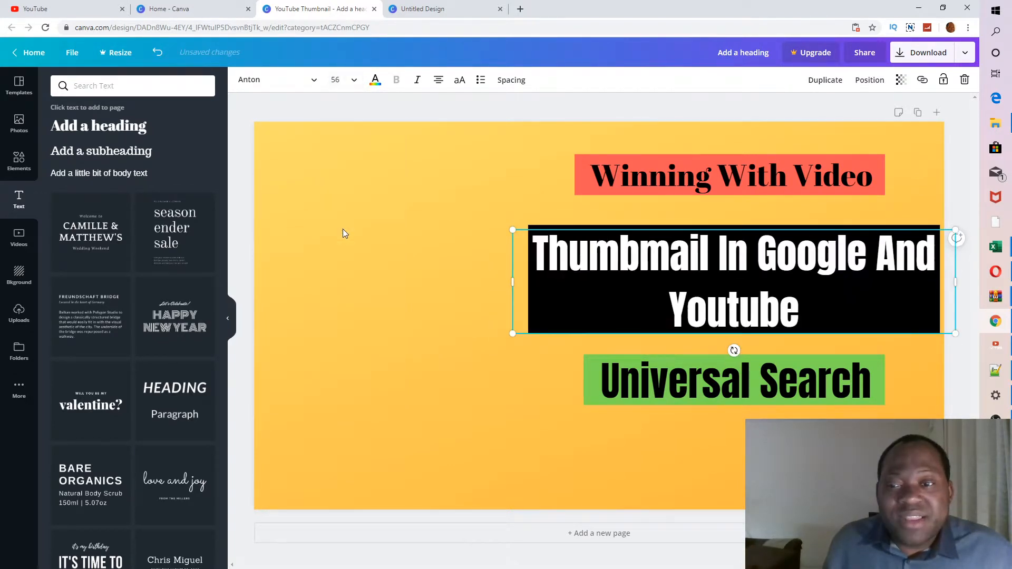
# Change the "Winning With Video" heading to the Anton font at size 48
pyautogui.click(684, 168)
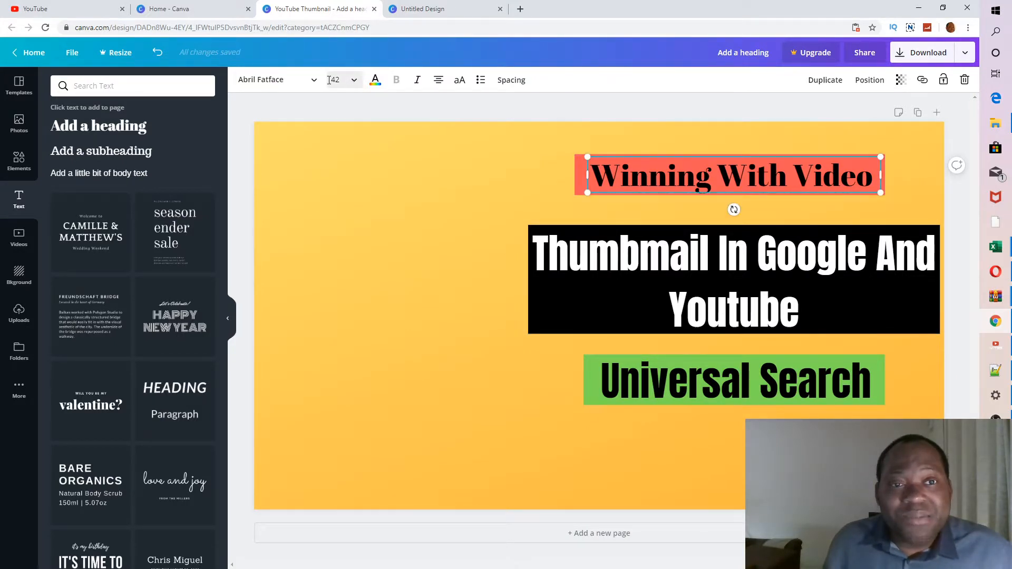
pyautogui.click(311, 80)
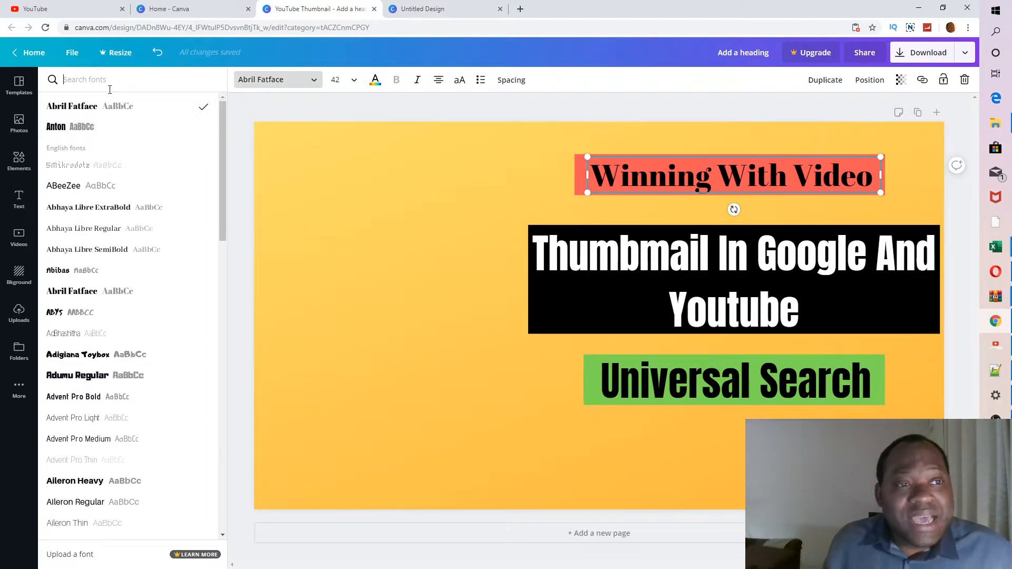
pyautogui.click(71, 127)
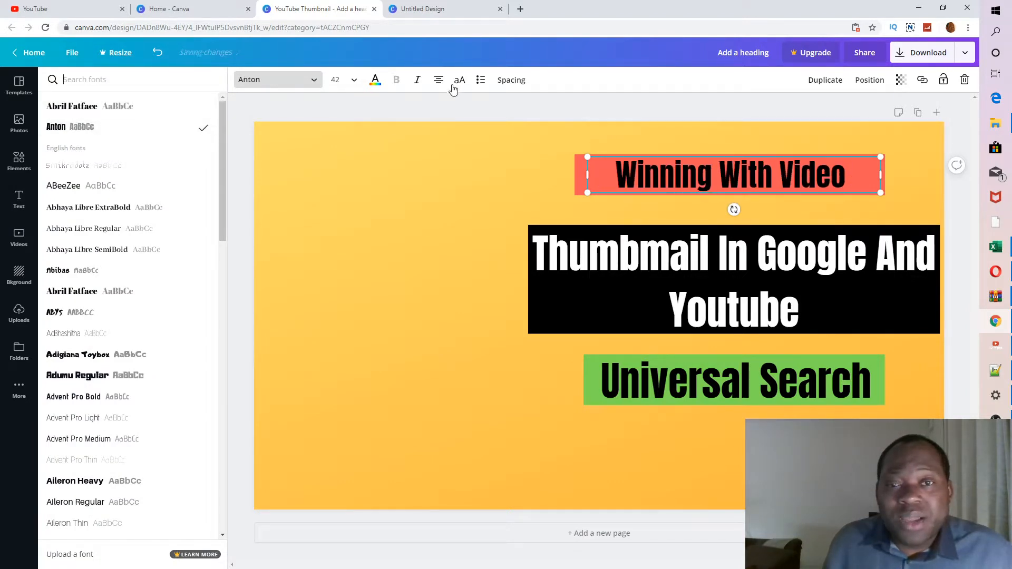
pyautogui.click(354, 80)
pyautogui.click(362, 273)
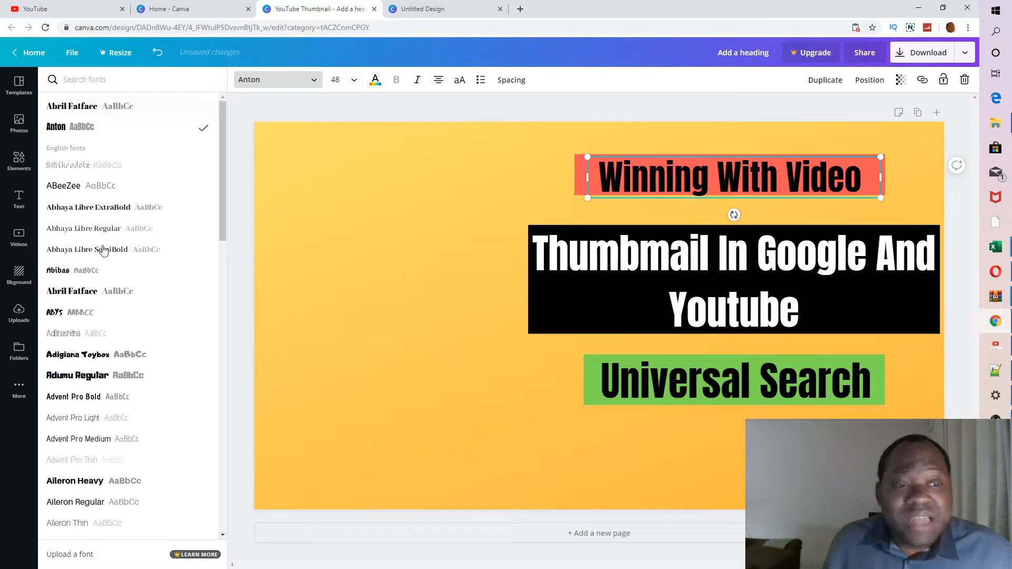
# Try the Abril Fatface, Abys, Adigiana Toybox, Advent Pro Bold, Aileron Heavy and Aileron Regular fonts on the "Winning With Video" heading, and return to Anton
pyautogui.click(81, 295)
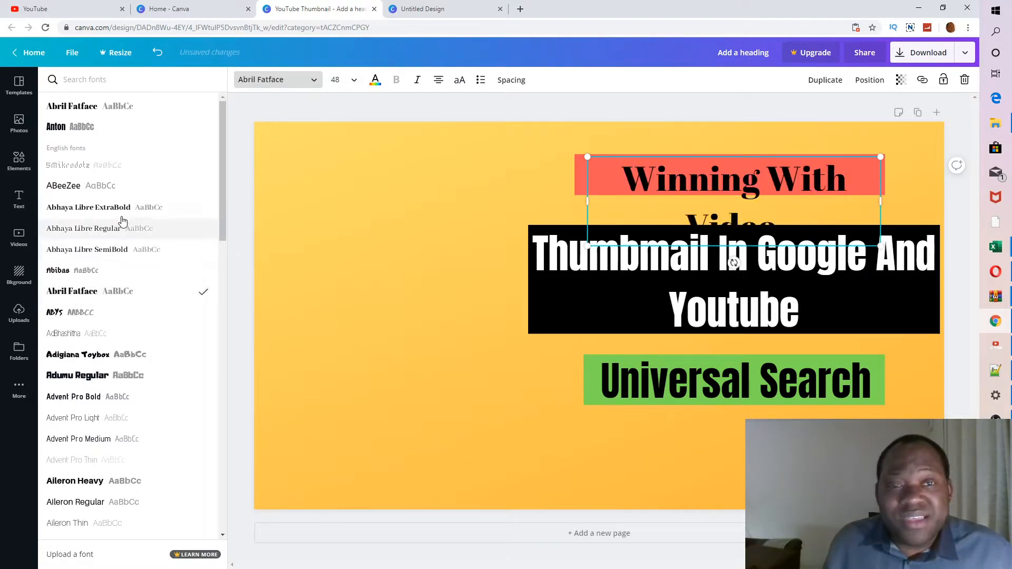
pyautogui.click(79, 314)
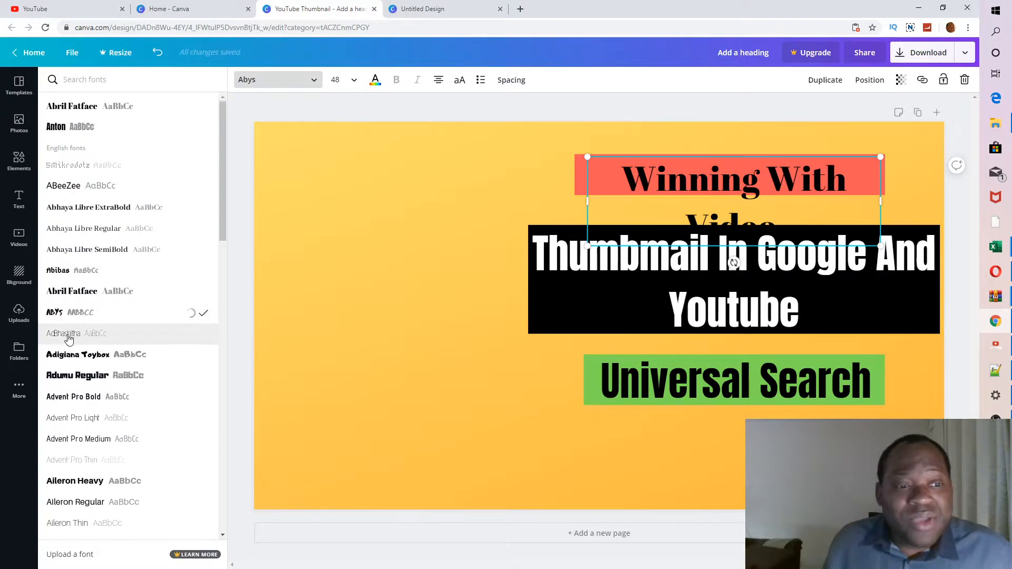
pyautogui.click(76, 356)
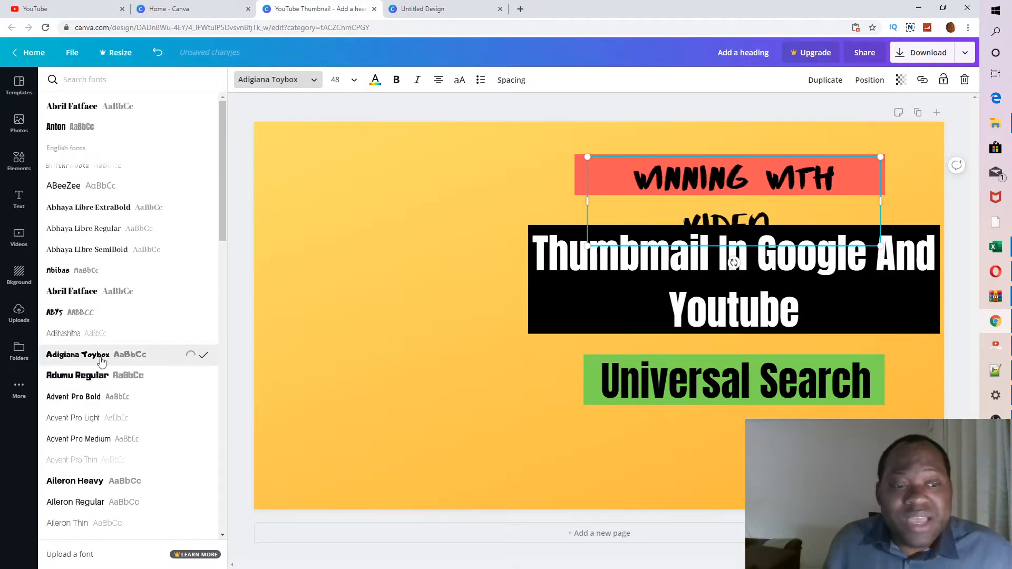
pyautogui.click(85, 398)
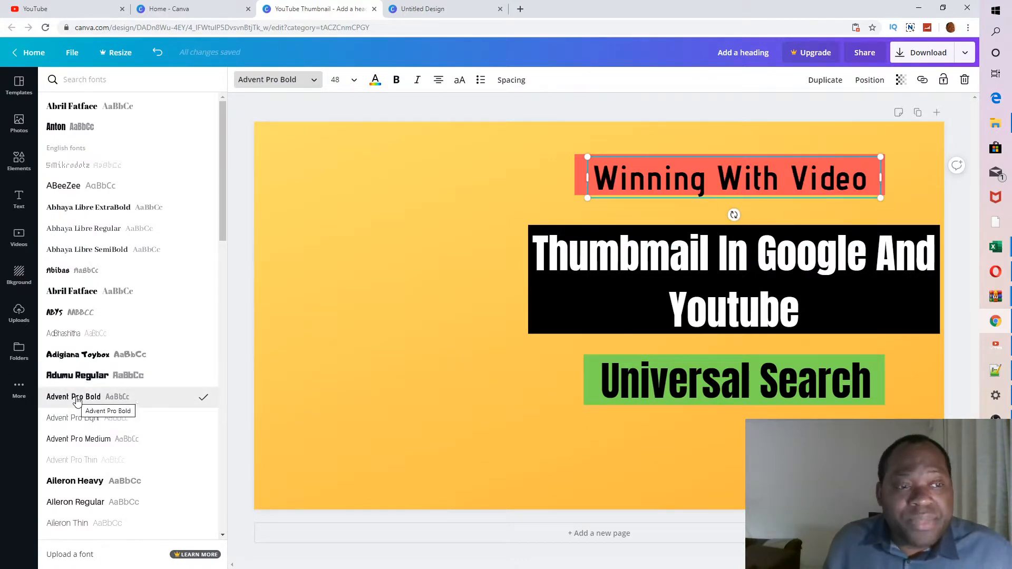
pyautogui.click(76, 399)
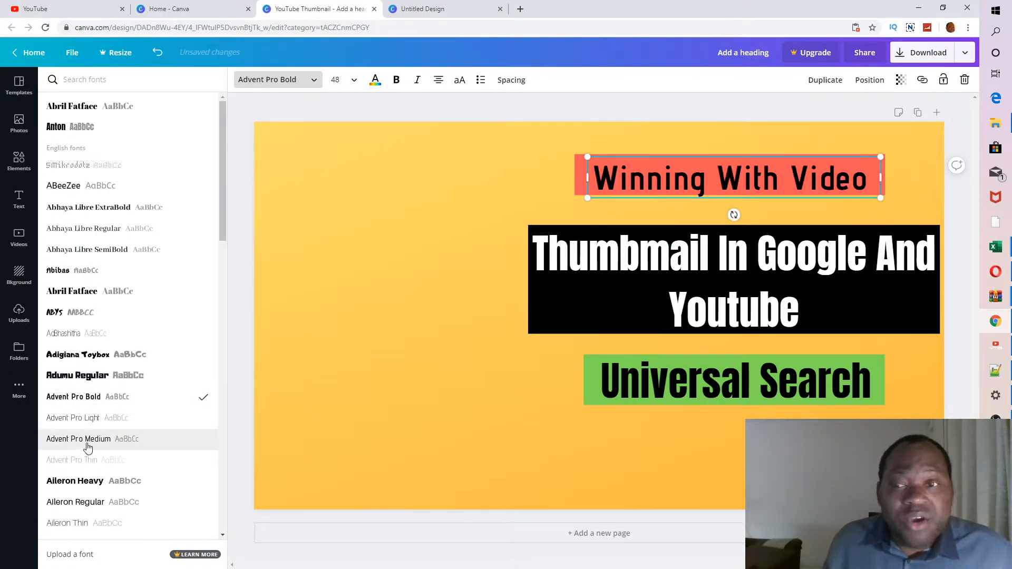
pyautogui.click(77, 482)
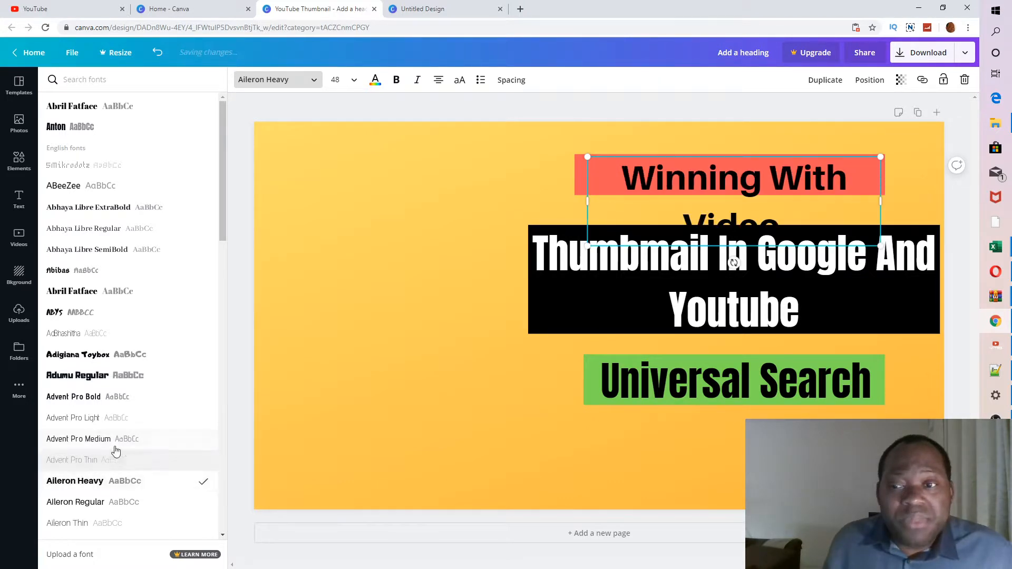
pyautogui.click(89, 507)
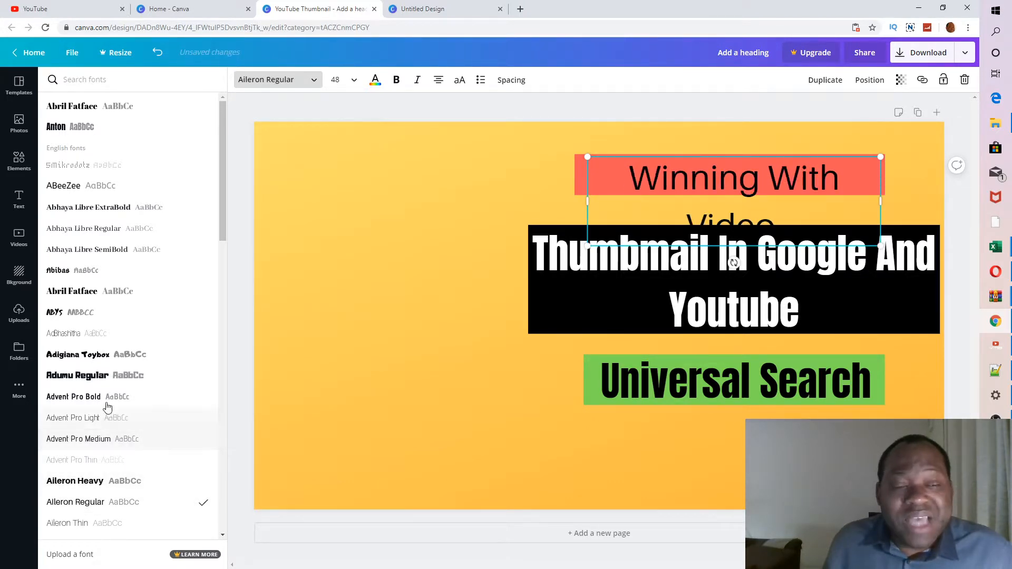
pyautogui.click(84, 127)
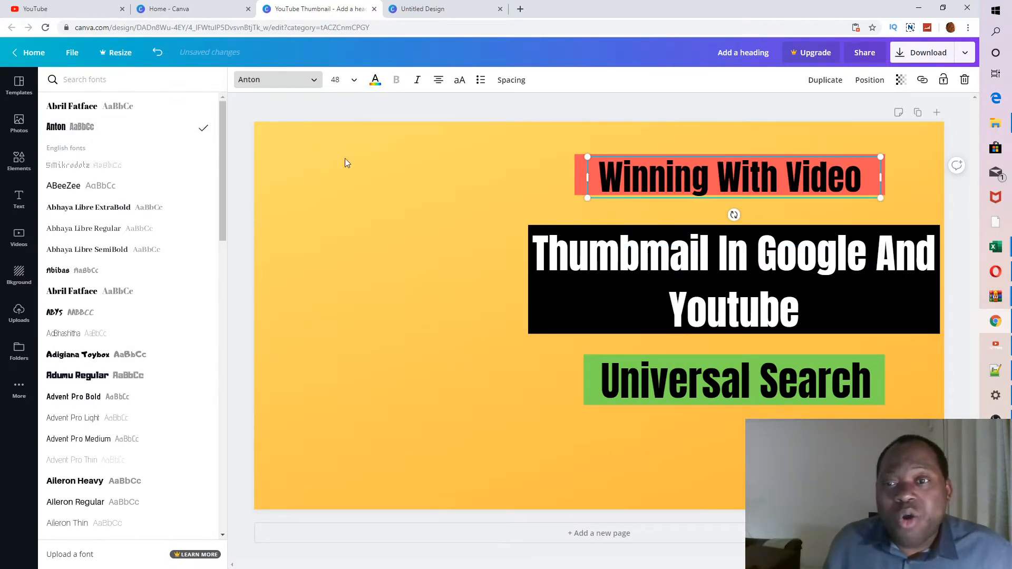
# Try font size 56 on the "Winning With Video" heading, and reduce it to 48
pyautogui.click(356, 83)
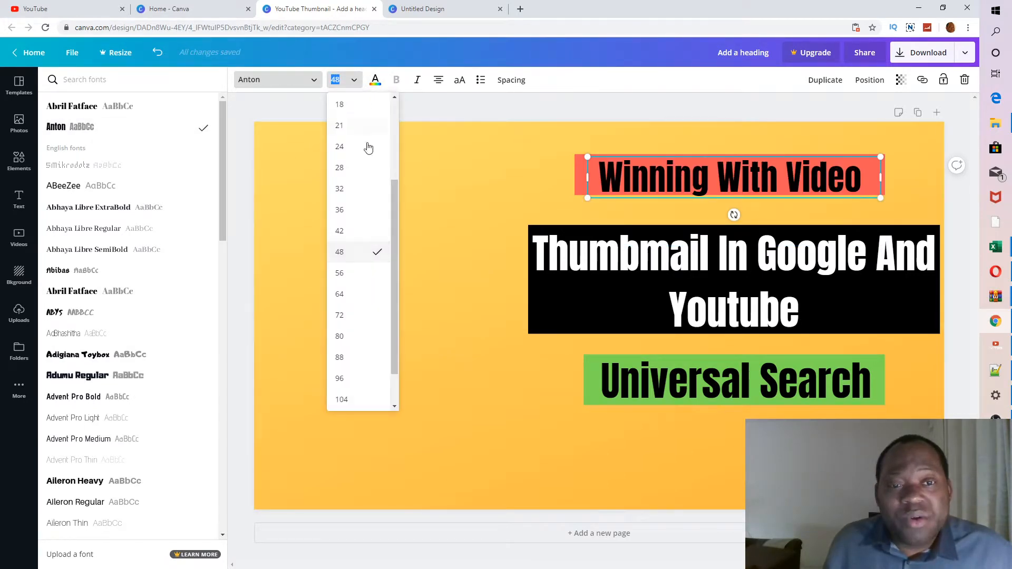
pyautogui.click(351, 282)
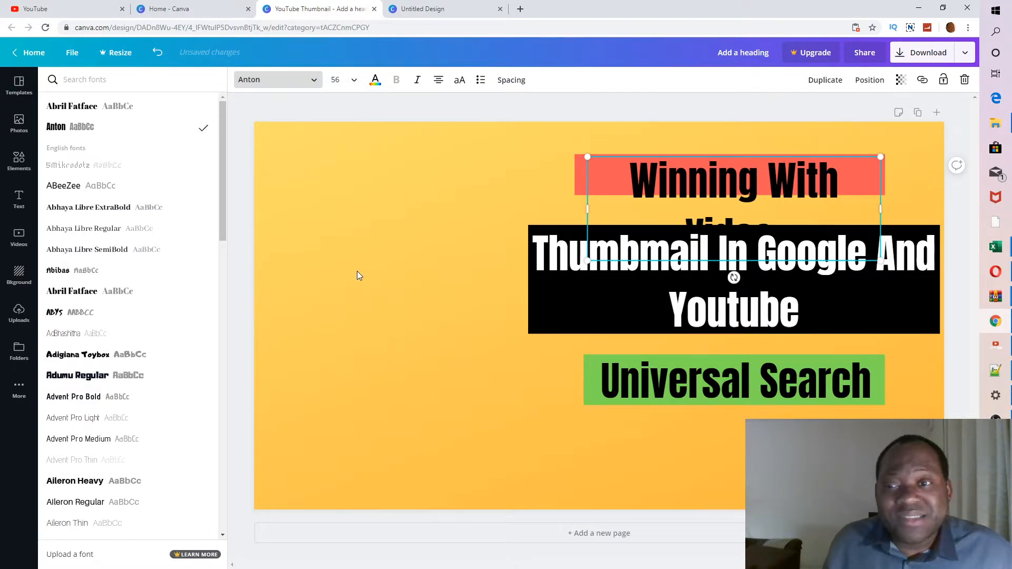
pyautogui.click(352, 81)
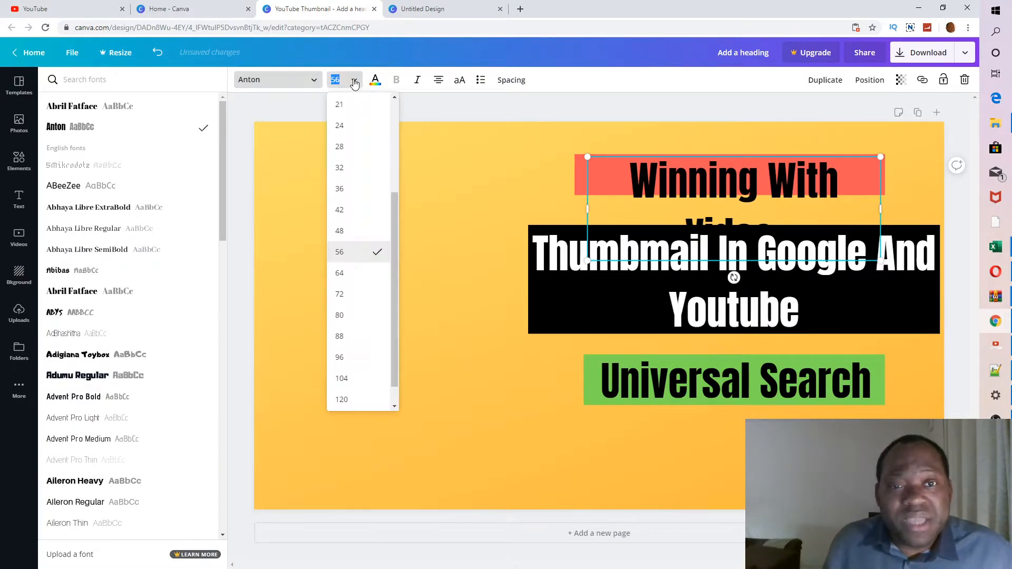
pyautogui.click(345, 235)
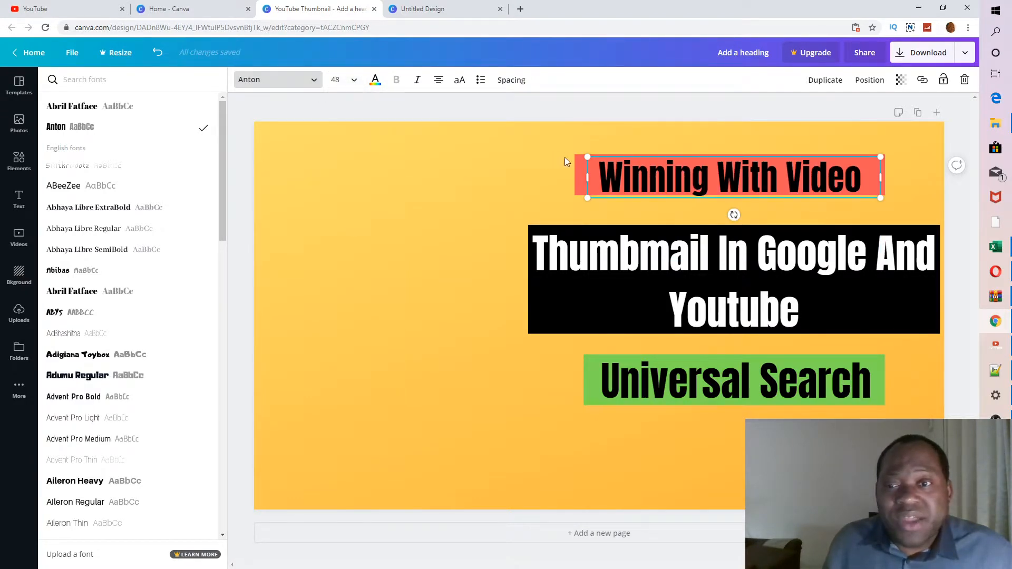
pyautogui.click(488, 169)
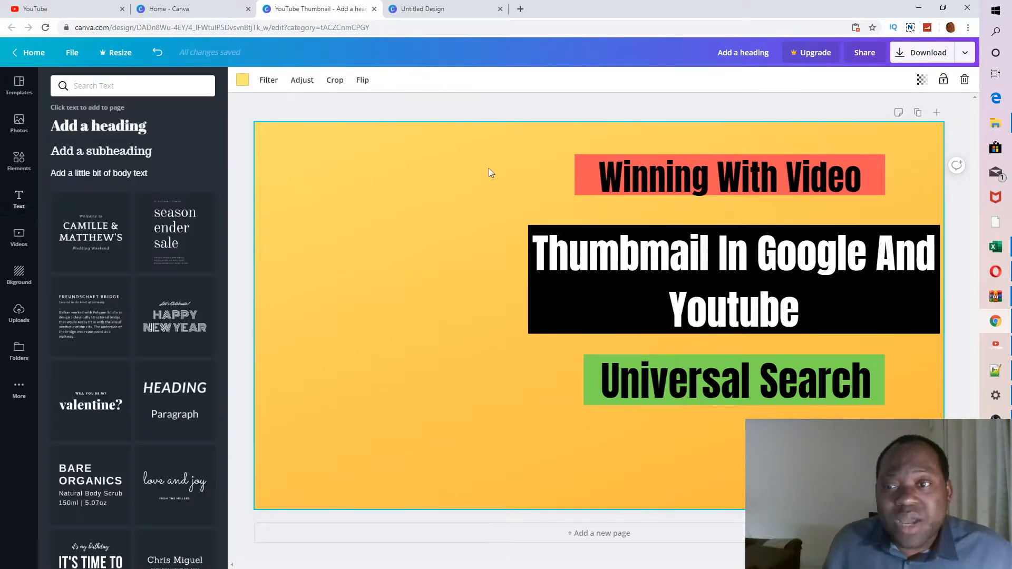
# Narrow the red bar from both ends so it fits closely around the "Winning With Video" heading
pyautogui.click(585, 176)
pyautogui.moveTo(574, 175); pyautogui.dragTo(593, 175)
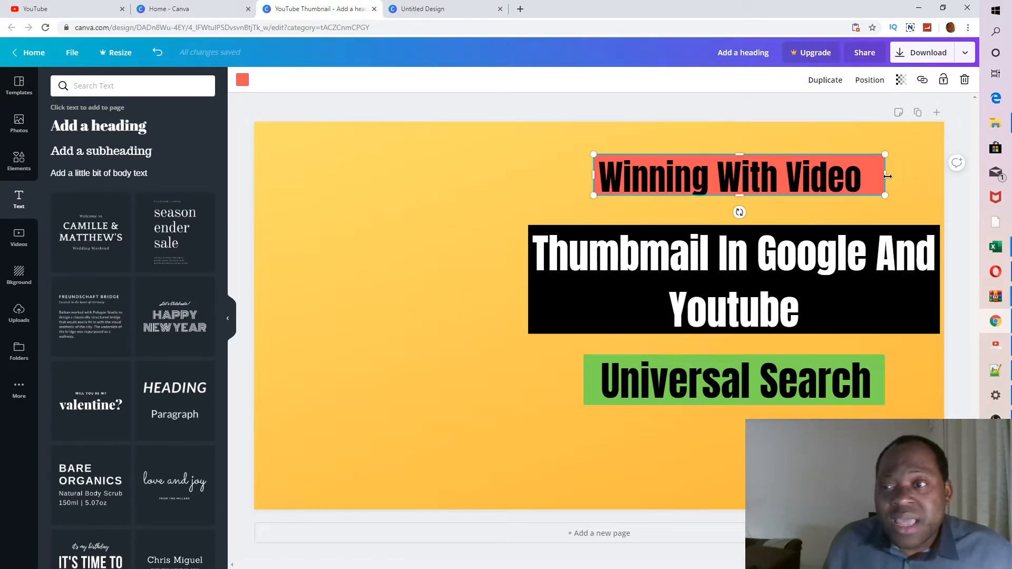
pyautogui.moveTo(888, 176); pyautogui.dragTo(877, 176)
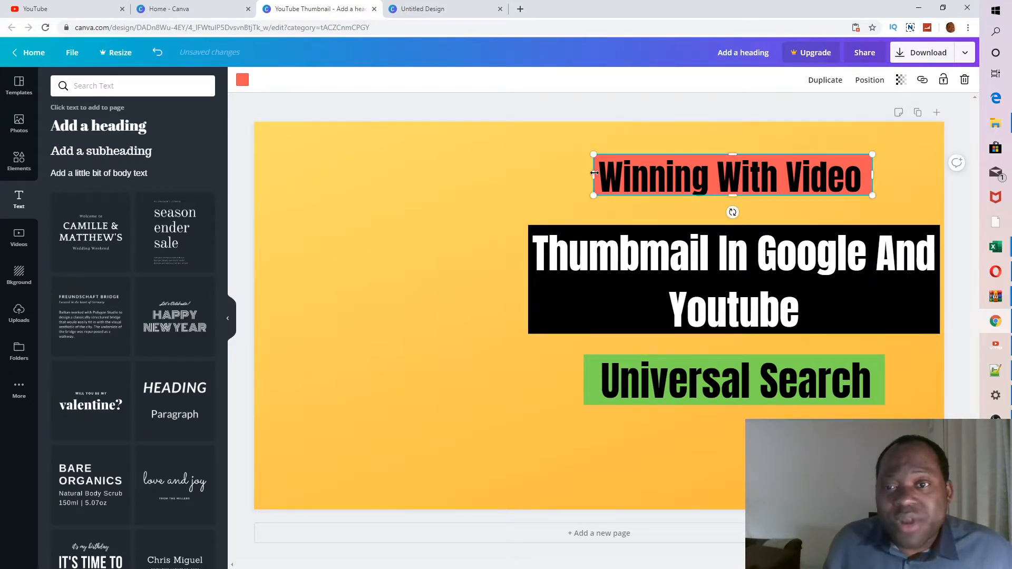
pyautogui.moveTo(596, 174); pyautogui.dragTo(595, 174)
pyautogui.click(513, 146)
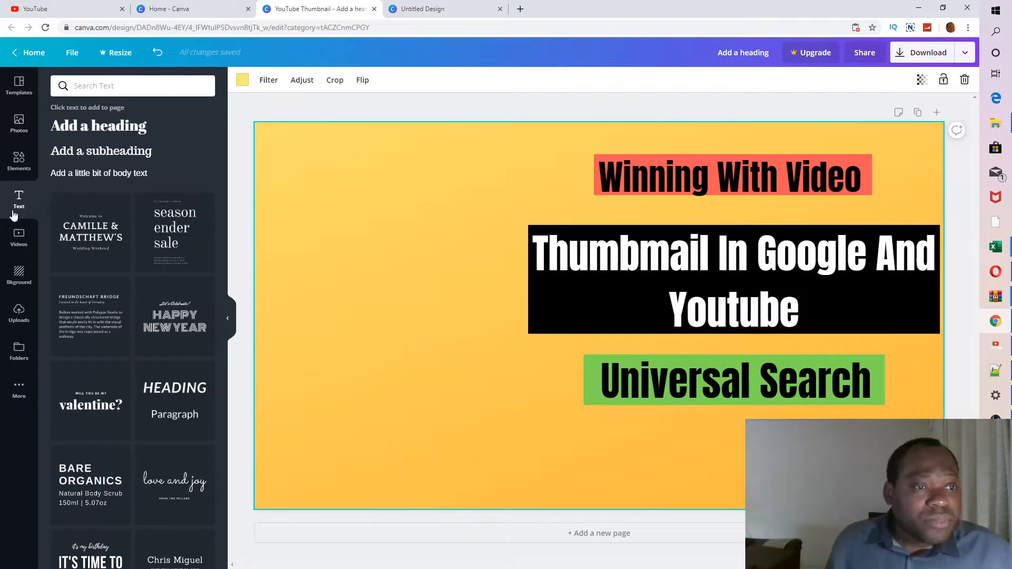
# Show the uploaded images and open the file picker for an image upload, closing it without choosing a file
pyautogui.click(20, 315)
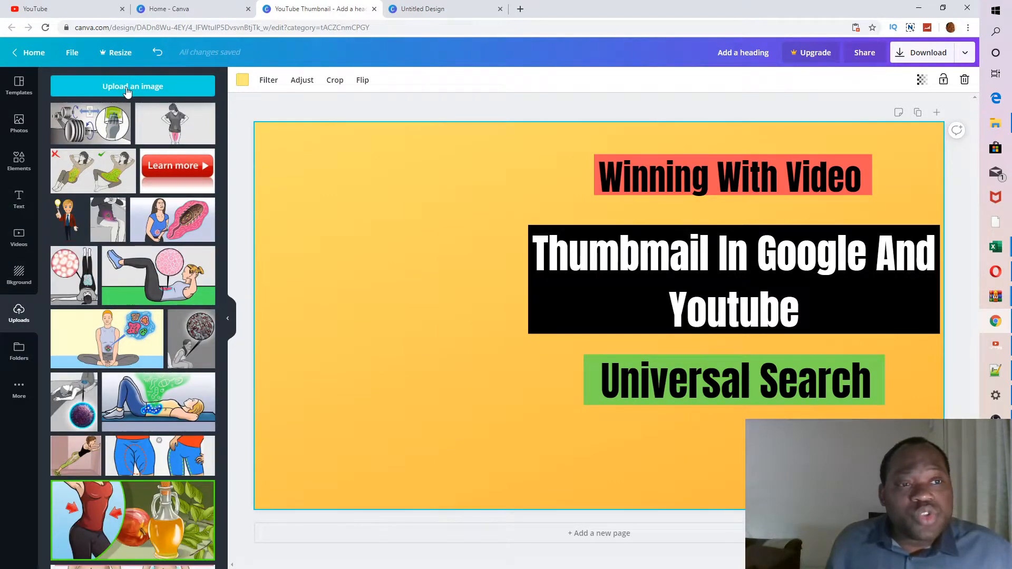
pyautogui.click(129, 90)
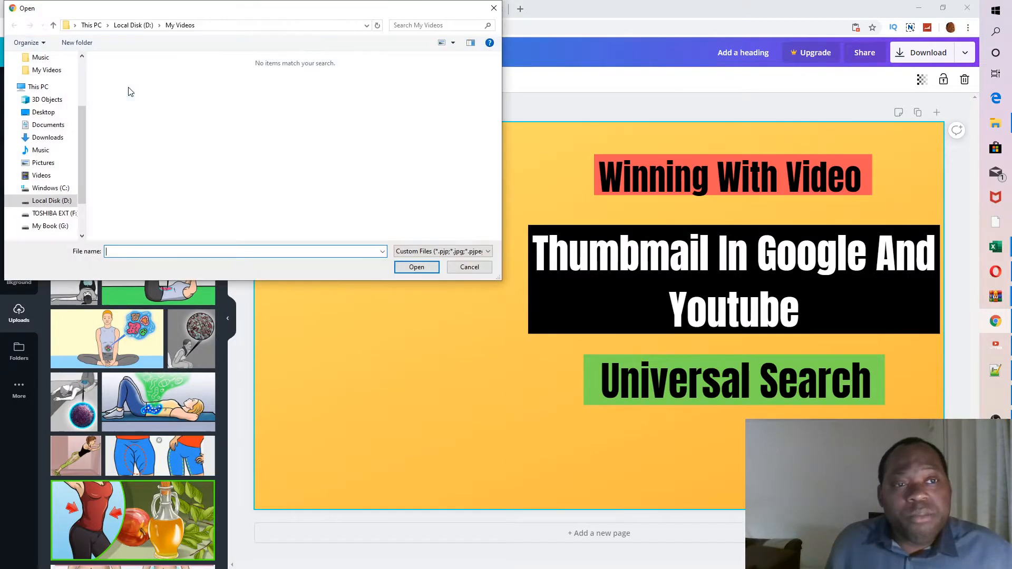
pyautogui.click(494, 9)
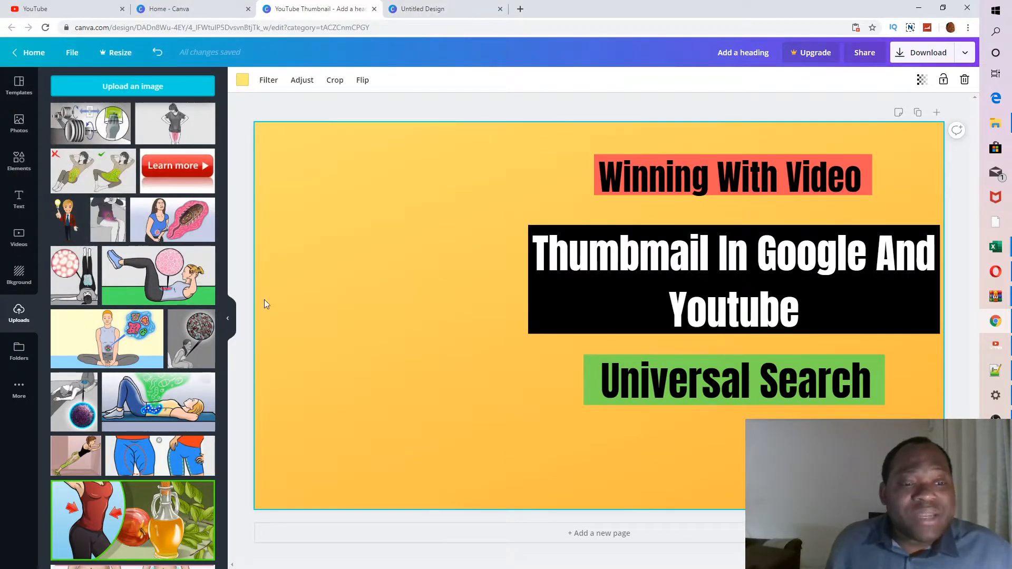
# Find the portrait photo of the man in the dark jacket among the uploaded images and add it to the thumbnail
pyautogui.scroll(-15, 176, 315)
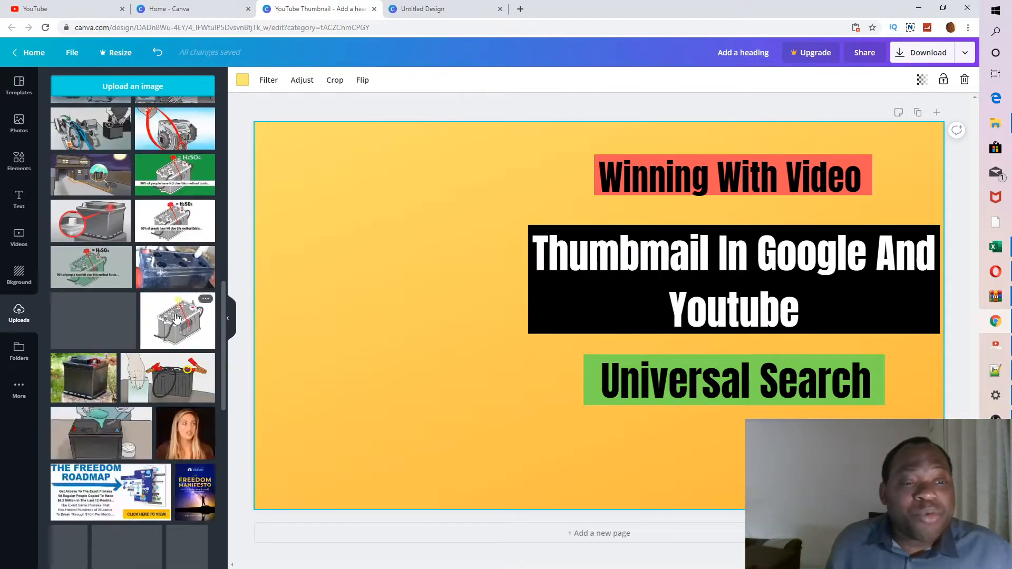
pyautogui.scroll(-15, 176, 317)
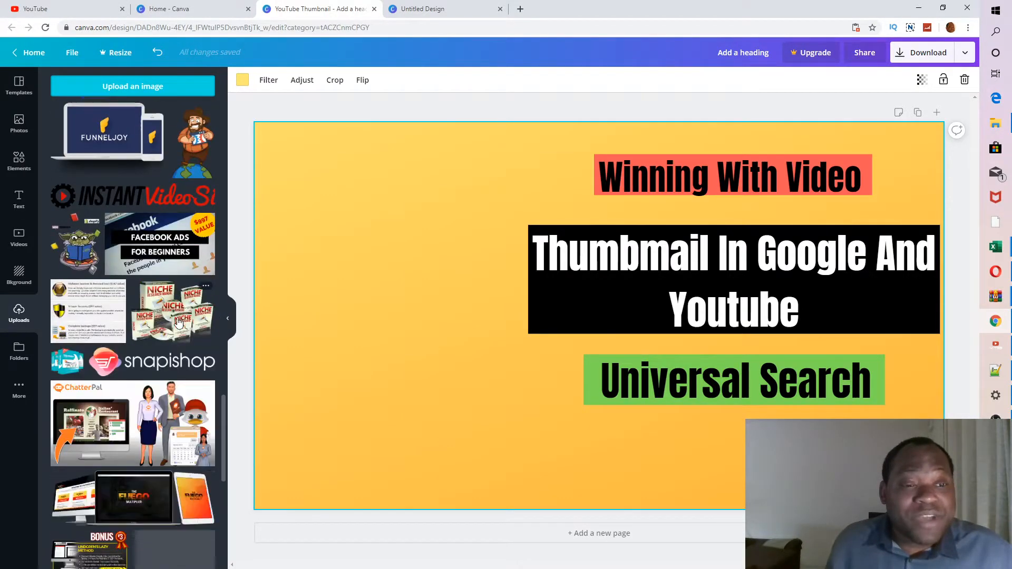
pyautogui.scroll(-10, 178, 322)
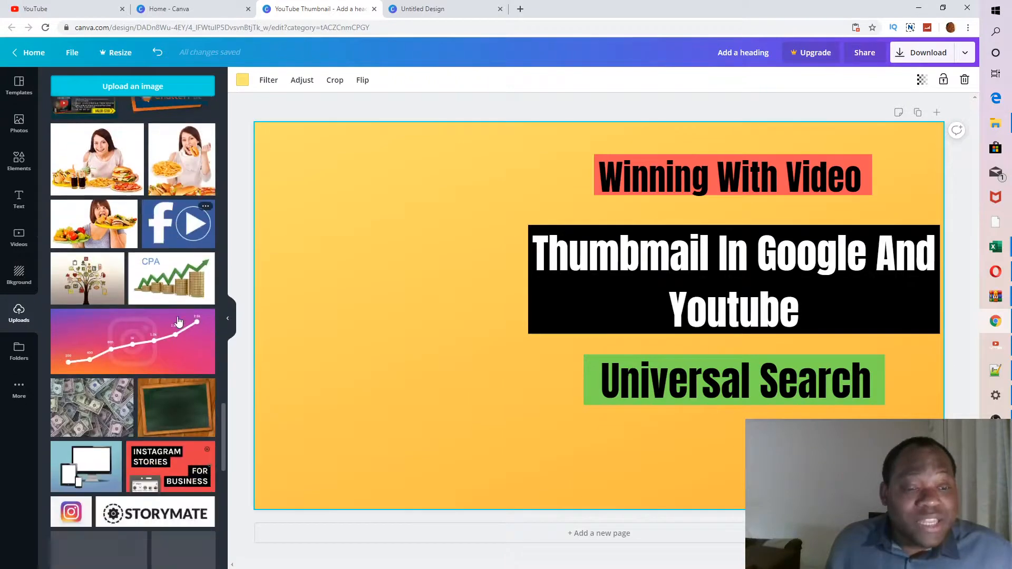
pyautogui.scroll(-15, 178, 322)
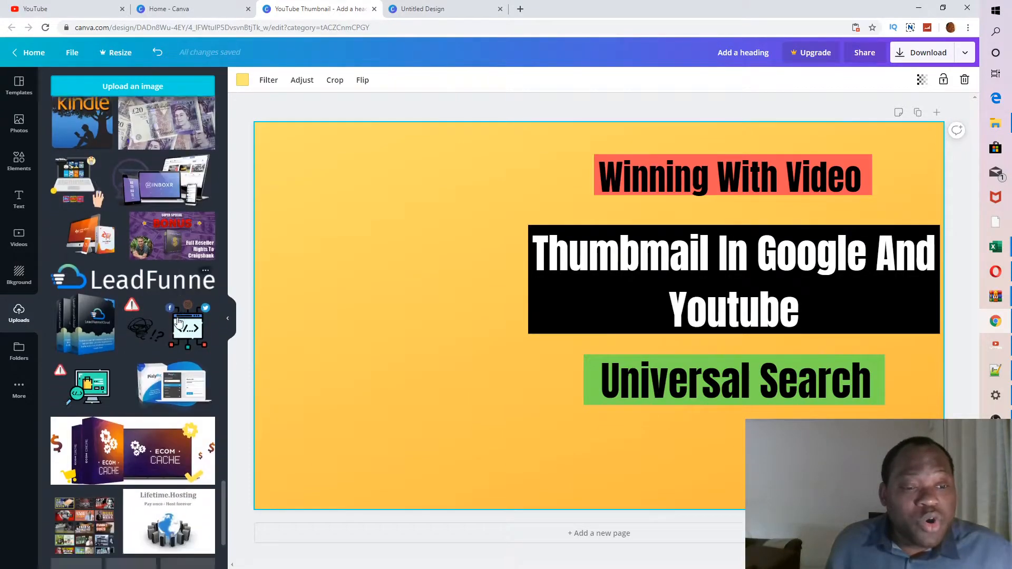
pyautogui.scroll(-3, 178, 321)
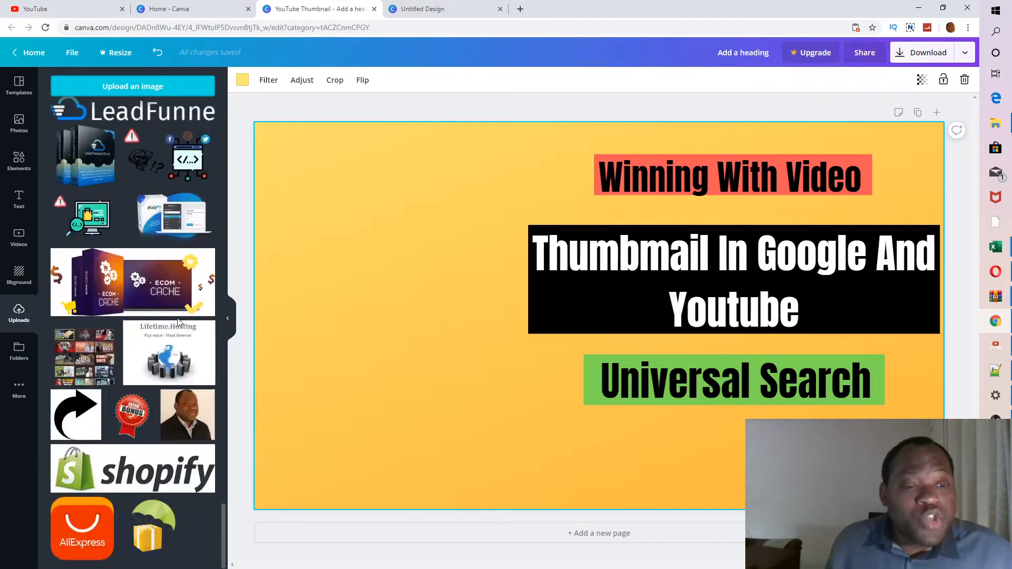
pyautogui.click(183, 418)
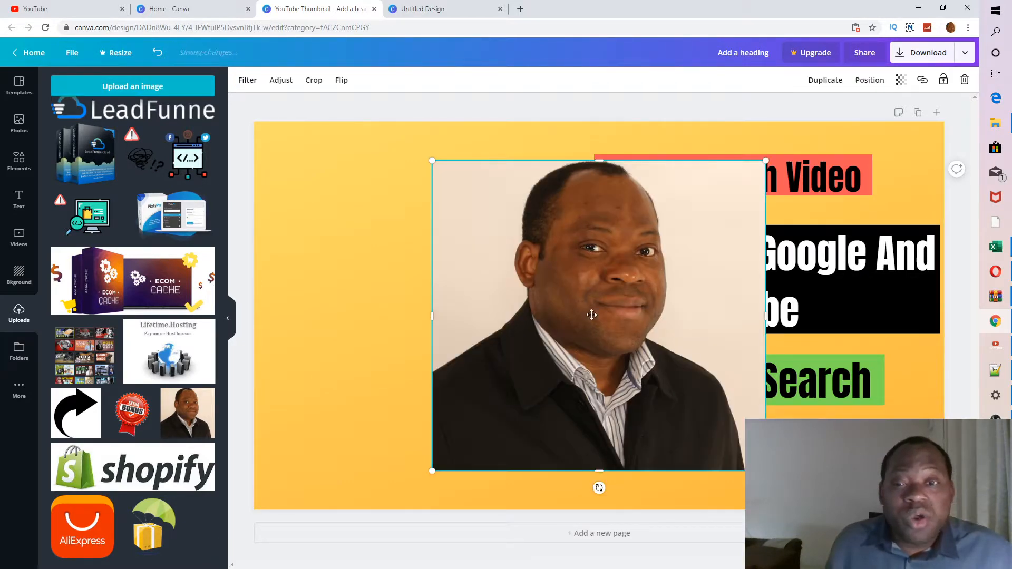
# Shrink the portrait photo to about half the canvas height and place it in the canvas's lower-left corner
pyautogui.moveTo(591, 314); pyautogui.dragTo(412, 269)
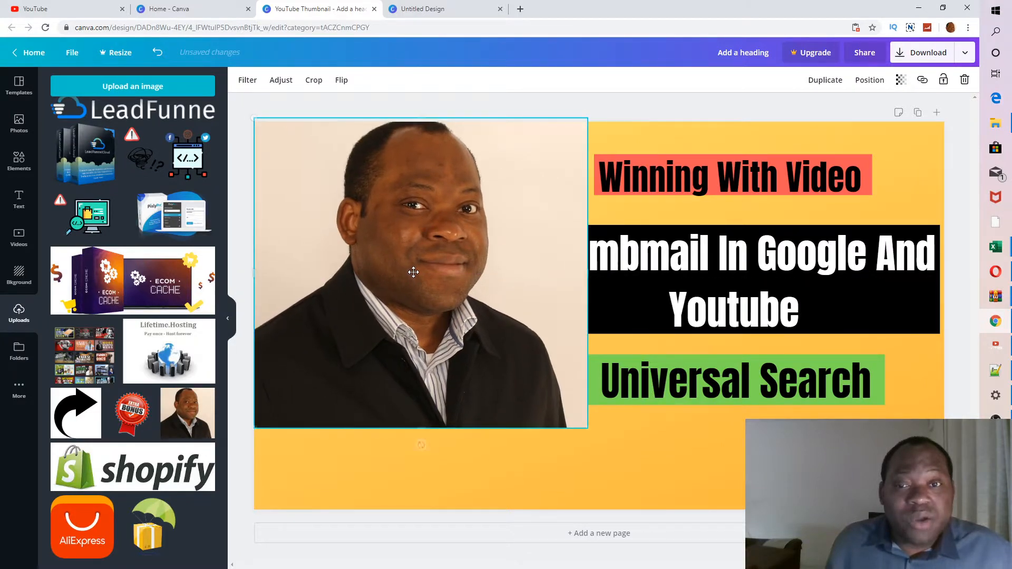
pyautogui.moveTo(586, 430); pyautogui.dragTo(475, 376)
pyautogui.moveTo(411, 224); pyautogui.dragTo(412, 225)
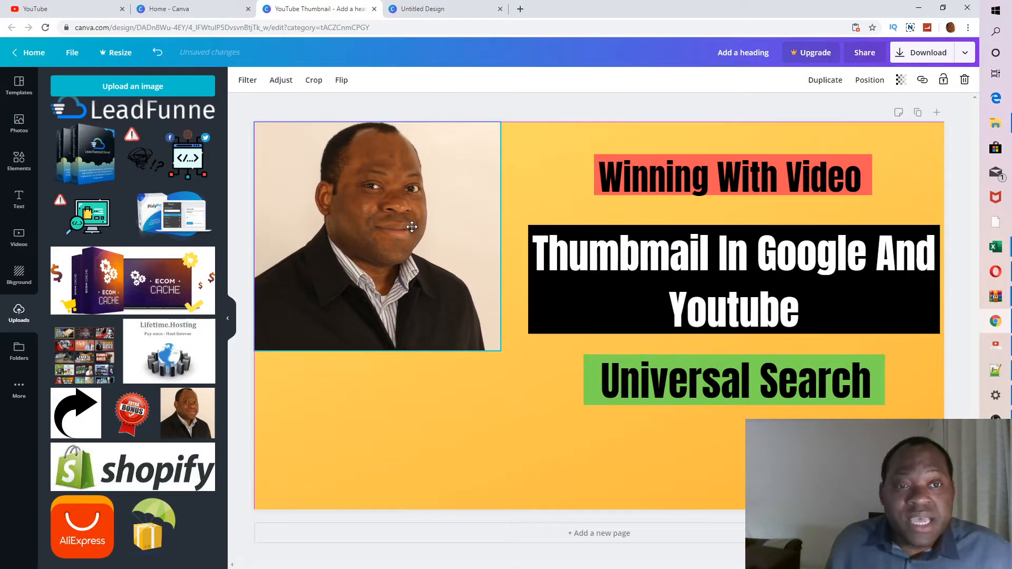
pyautogui.moveTo(499, 350); pyautogui.dragTo(461, 295)
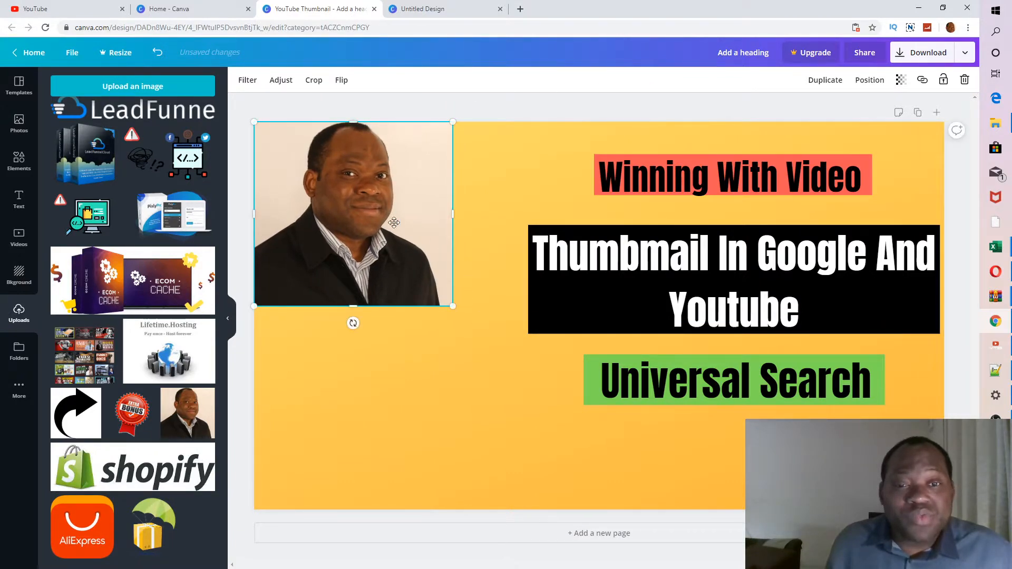
pyautogui.moveTo(372, 217); pyautogui.dragTo(376, 414)
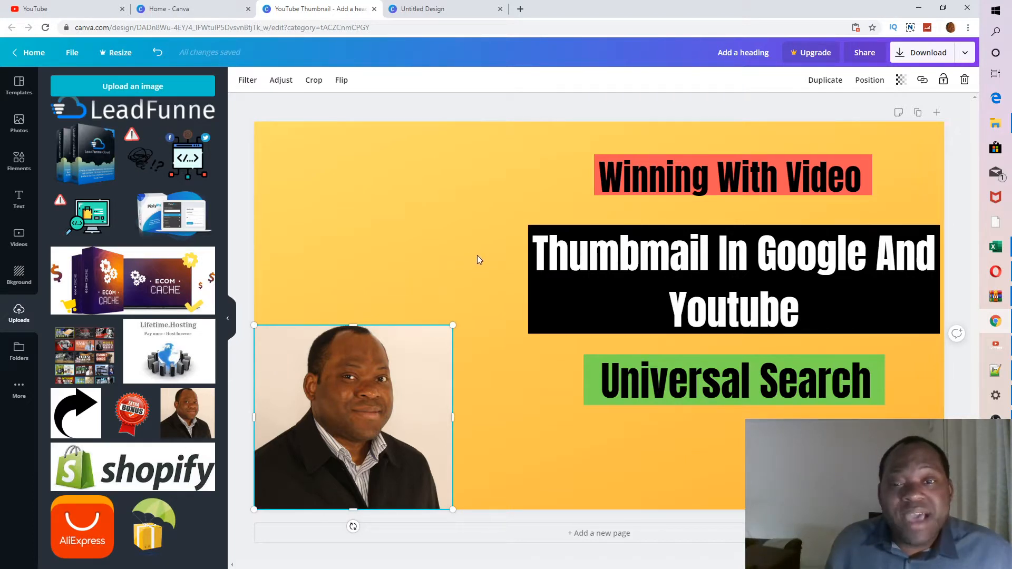
pyautogui.click(388, 218)
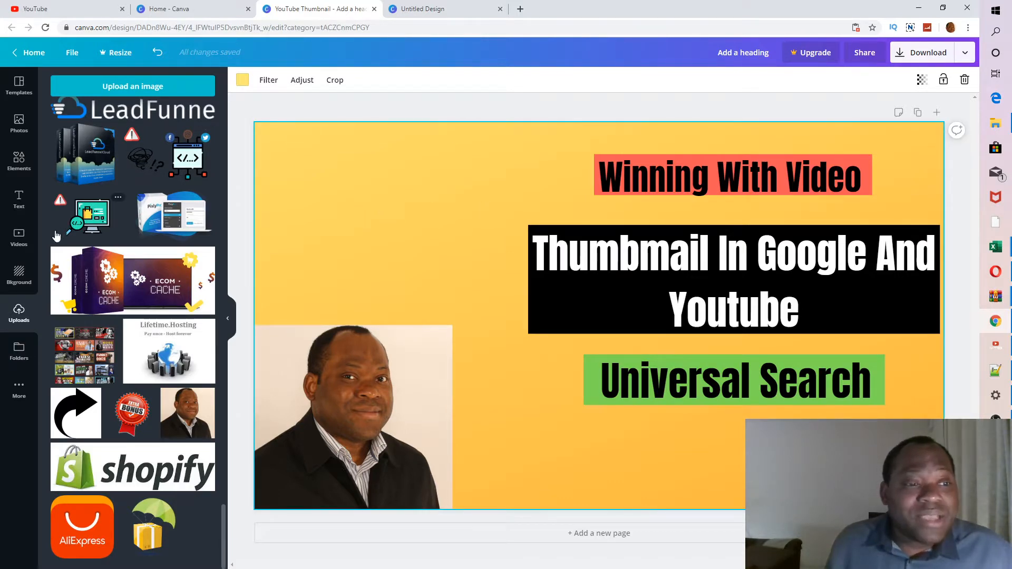
# Search the elements for "hand" and add the yellow hand pointing right to the thumbnail
pyautogui.click(18, 164)
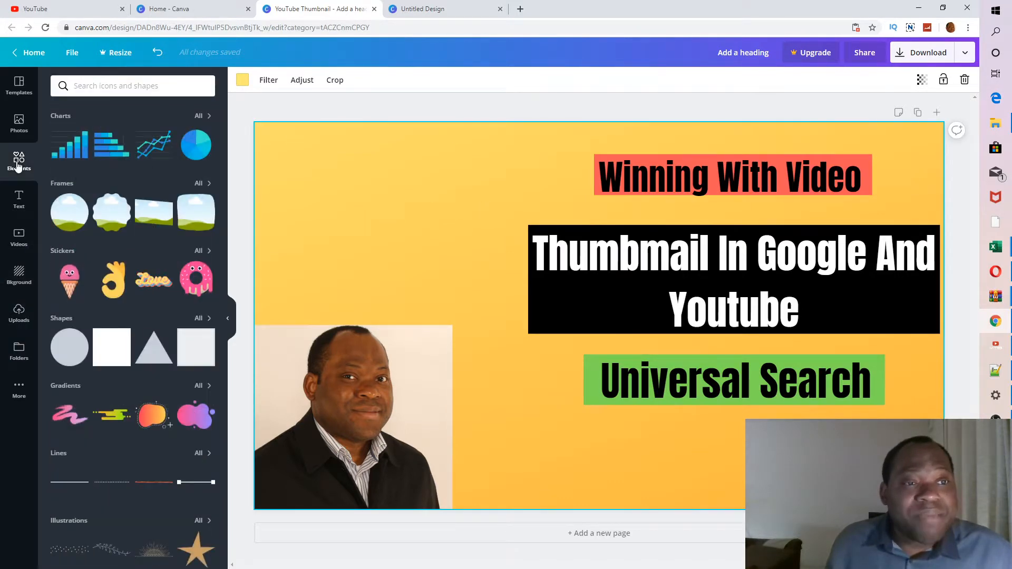
pyautogui.click(135, 89)
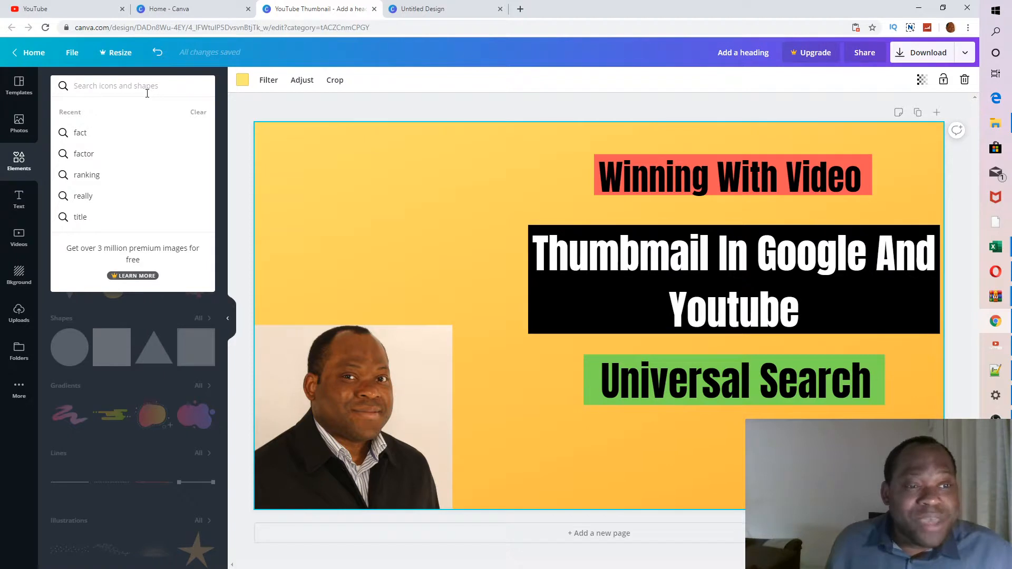
pyautogui.write('ha')
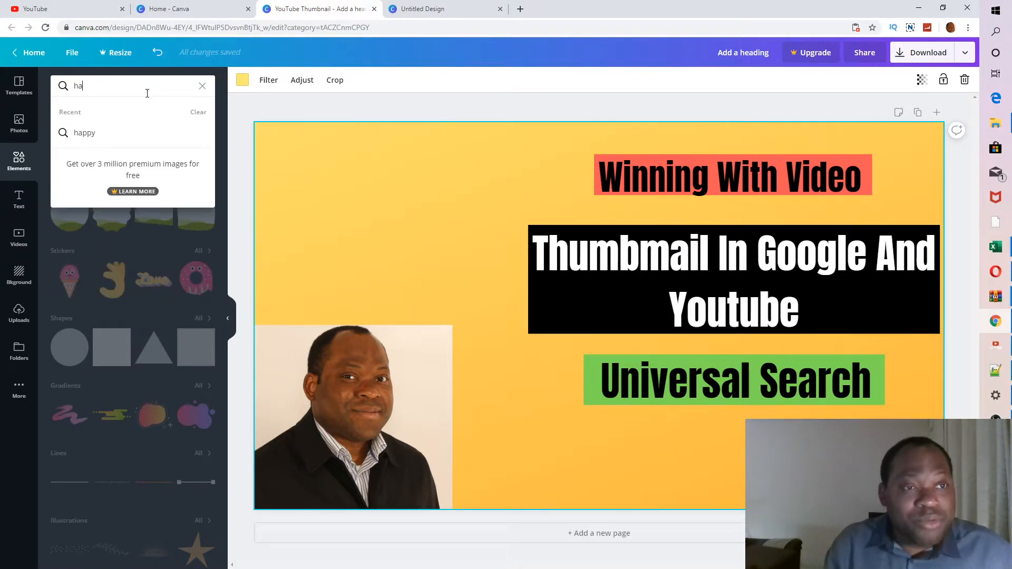
pyautogui.write('nd')
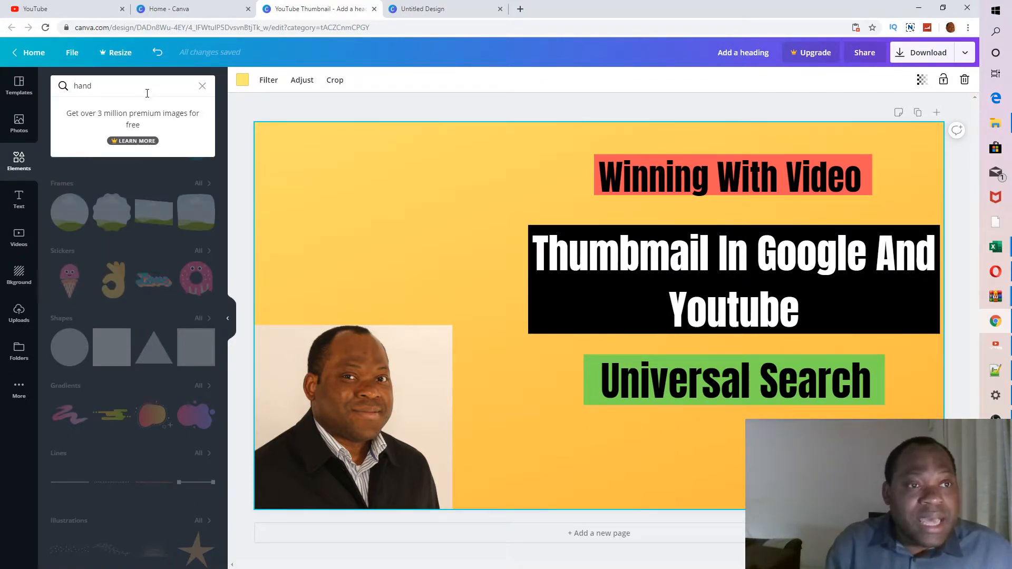
pyautogui.press('Return')
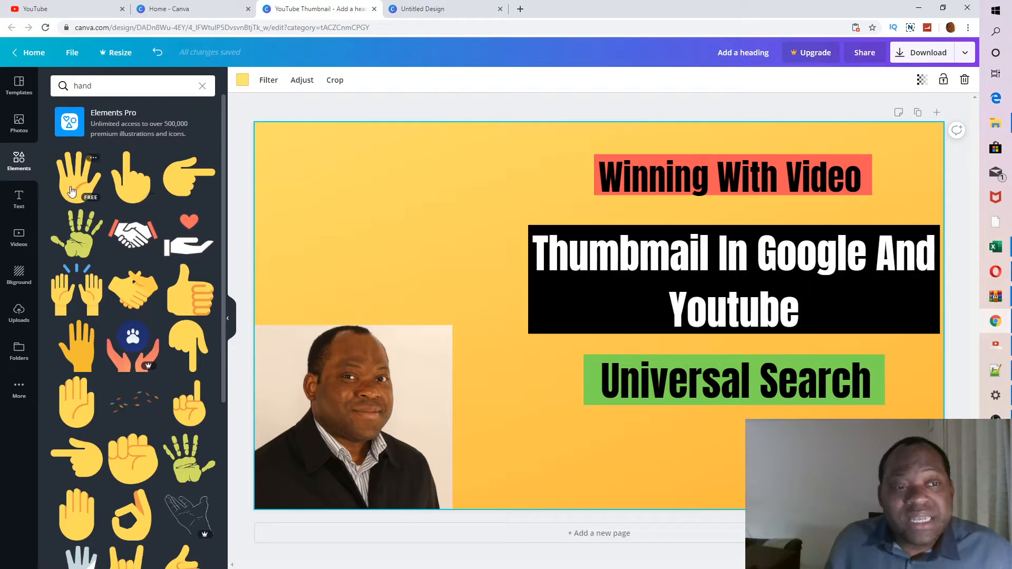
pyautogui.click(181, 181)
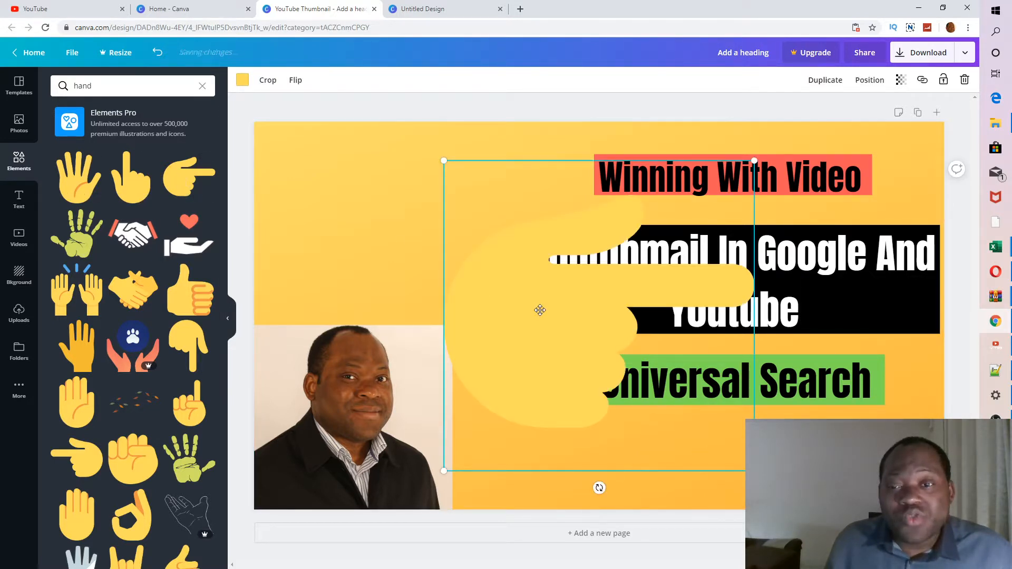
# Shrink the pointing hand and position it in the empty area above the portrait photo
pyautogui.moveTo(540, 309); pyautogui.dragTo(355, 203)
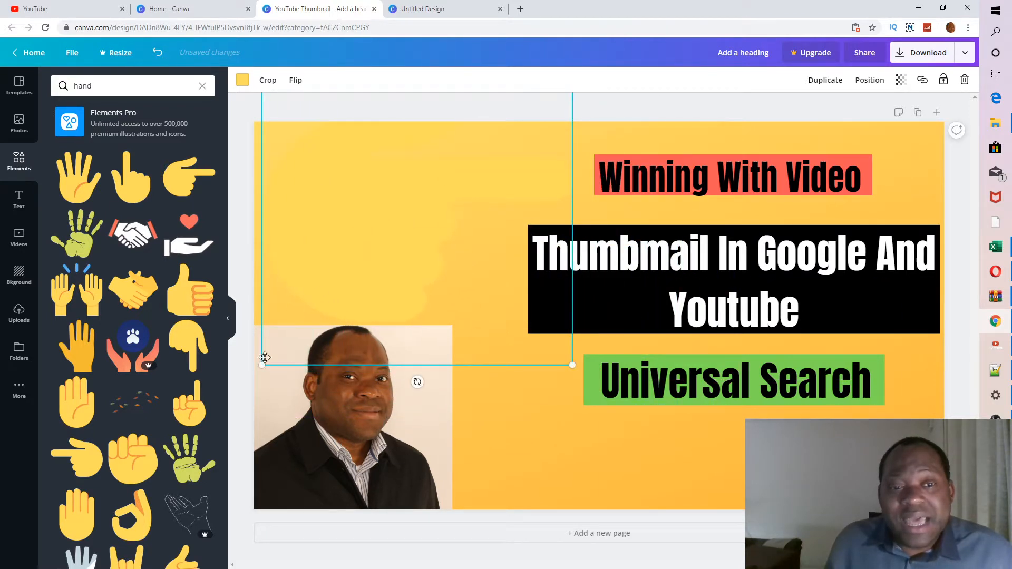
pyautogui.moveTo(262, 367); pyautogui.dragTo(307, 316)
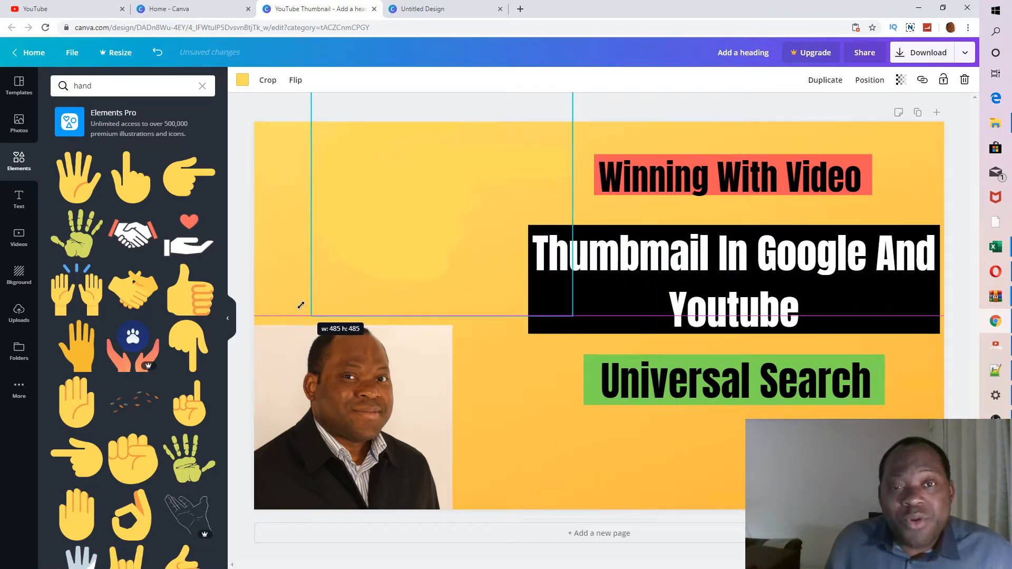
pyautogui.moveTo(391, 202); pyautogui.dragTo(382, 212)
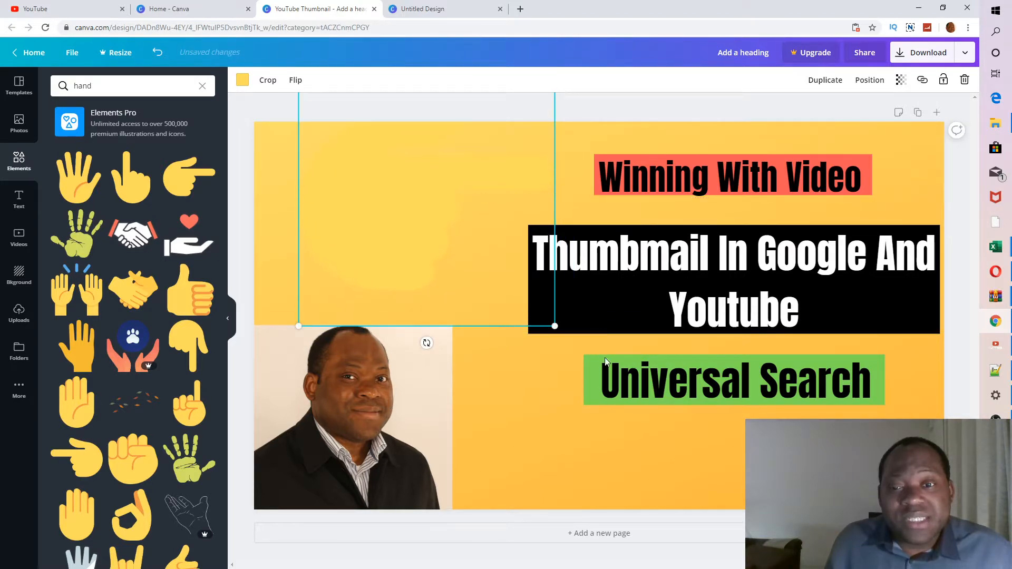
pyautogui.moveTo(555, 328); pyautogui.dragTo(508, 294)
pyautogui.moveTo(438, 172); pyautogui.dragTo(435, 213)
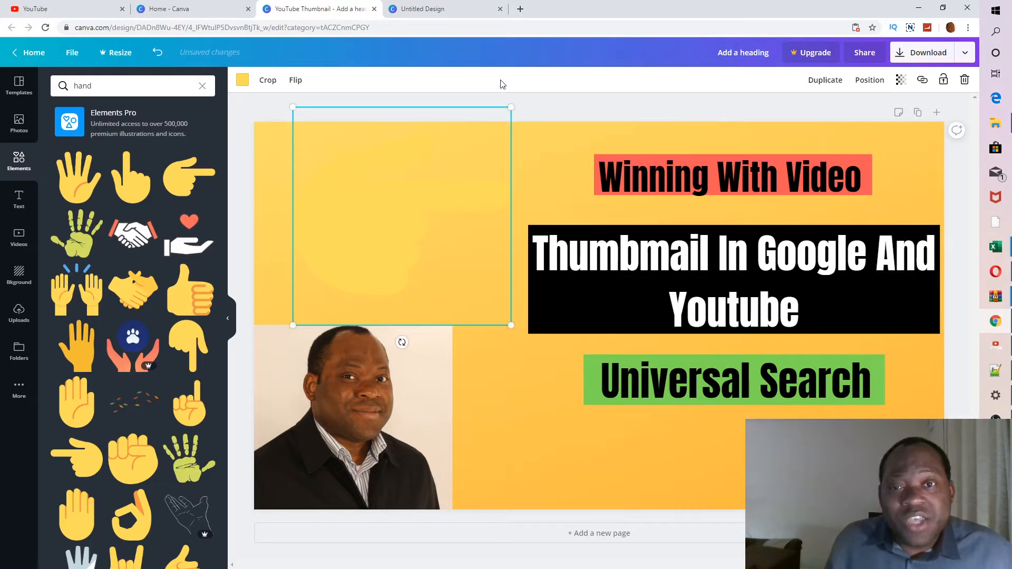
pyautogui.moveTo(496, 114); pyautogui.dragTo(459, 151)
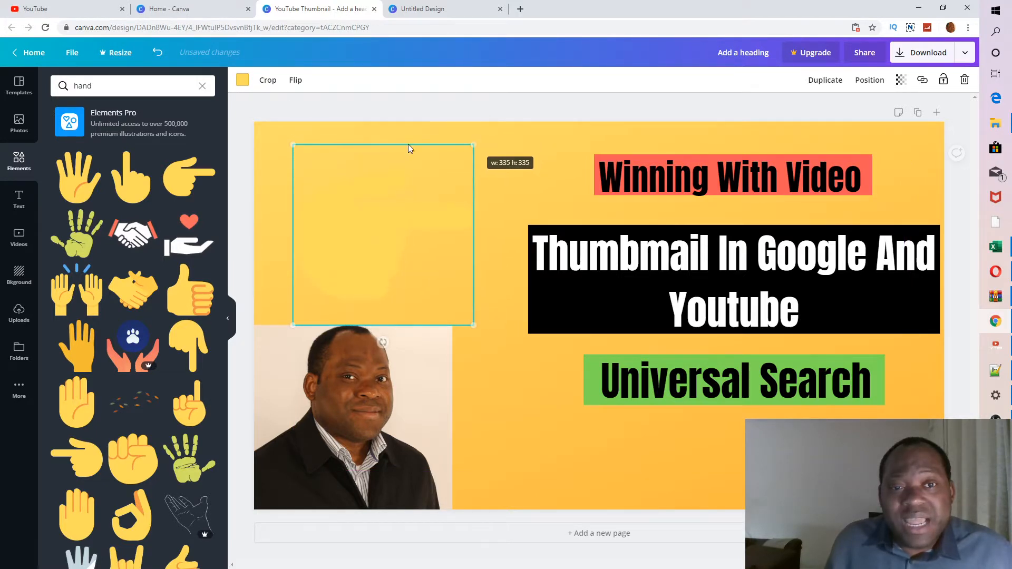
pyautogui.moveTo(293, 145); pyautogui.dragTo(333, 164)
pyautogui.moveTo(350, 291); pyautogui.dragTo(351, 256)
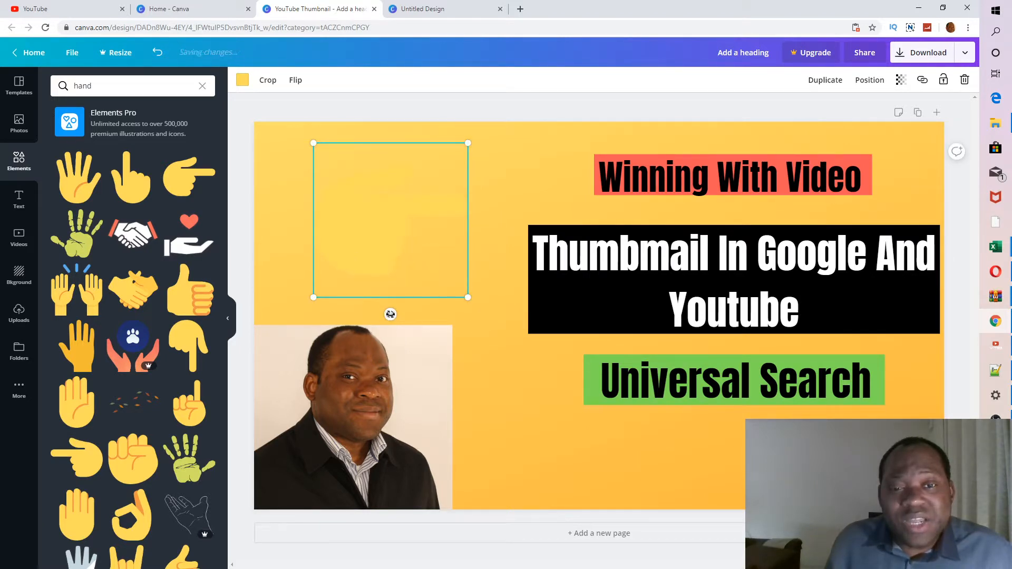
# Rotate the pointing hand about 22° so it points down toward the headings, and move it into the canvas's upper-left corner
pyautogui.moveTo(390, 314); pyautogui.dragTo(350, 309)
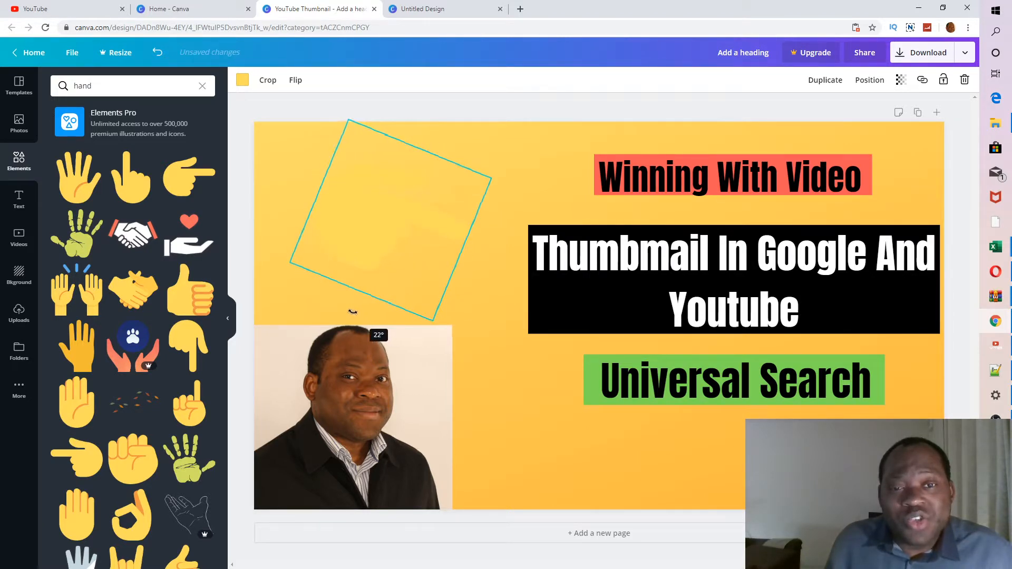
pyautogui.moveTo(400, 264); pyautogui.dragTo(357, 231)
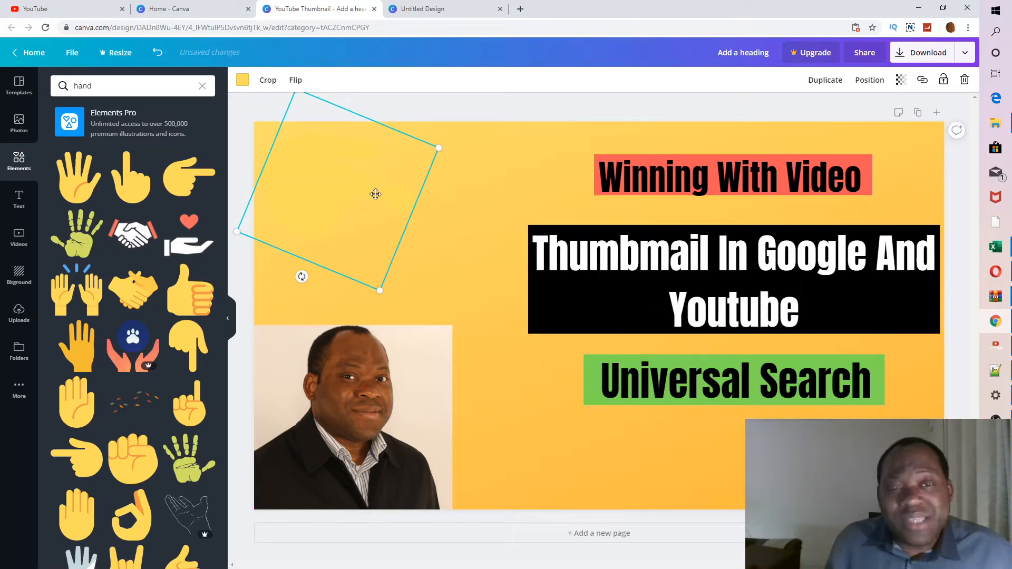
pyautogui.doubleClick(337, 174)
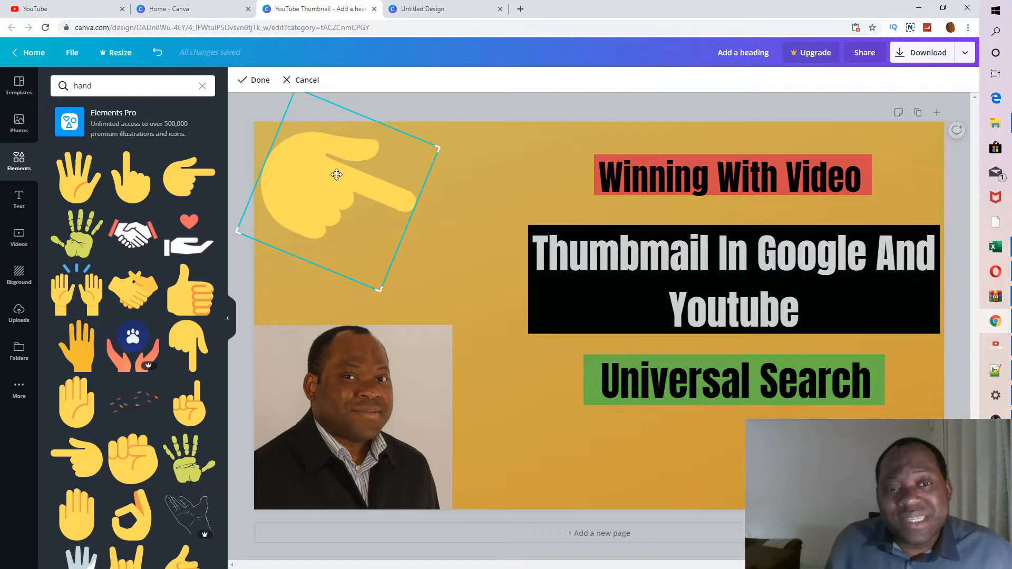
pyautogui.click(471, 218)
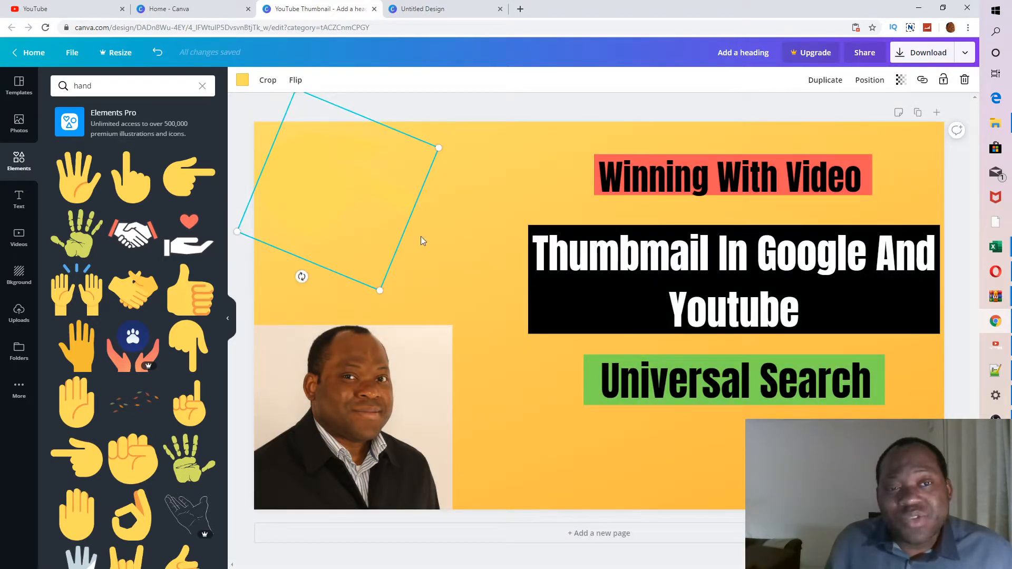
# Try preset colours on the pointing hand, including black, orange, greys, pink, greens, yellow, white and light blue
pyautogui.click(243, 80)
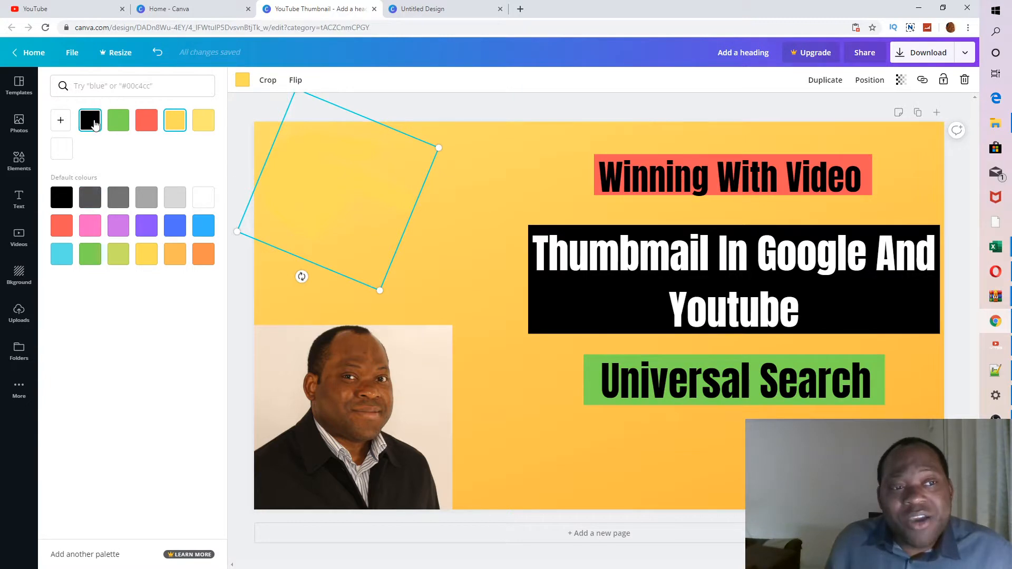
pyautogui.click(91, 124)
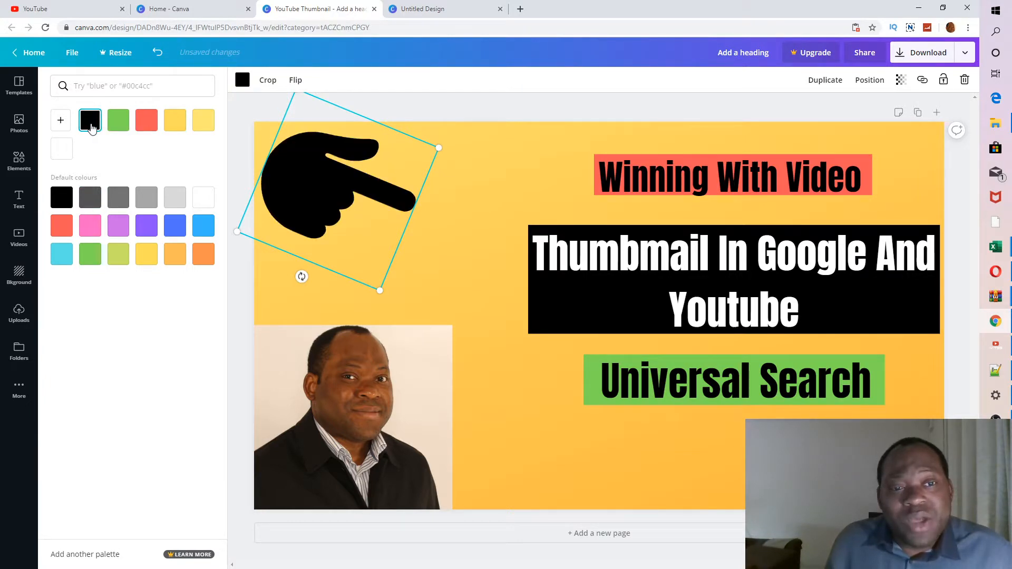
pyautogui.click(61, 122)
pyautogui.click(62, 121)
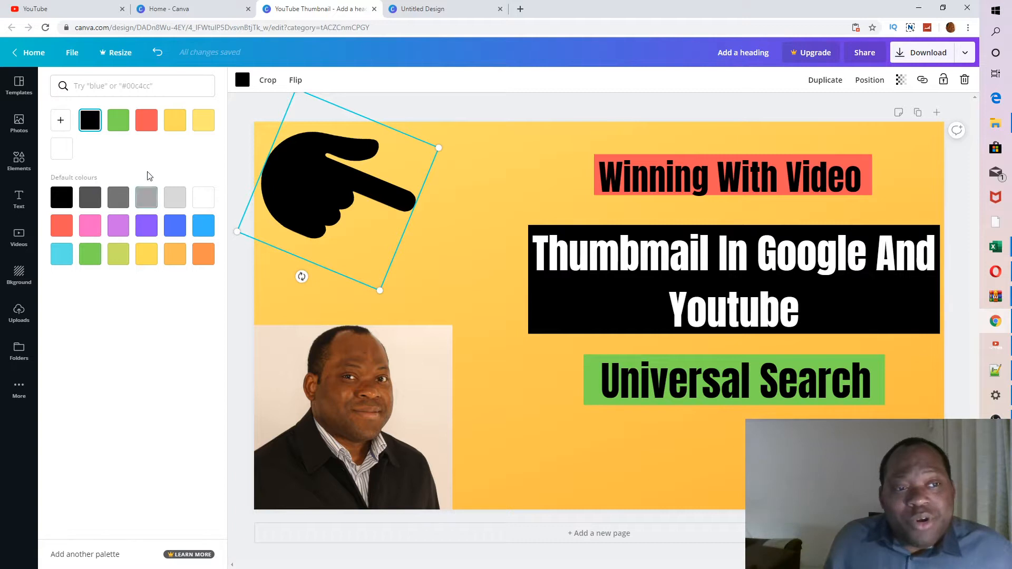
pyautogui.click(202, 255)
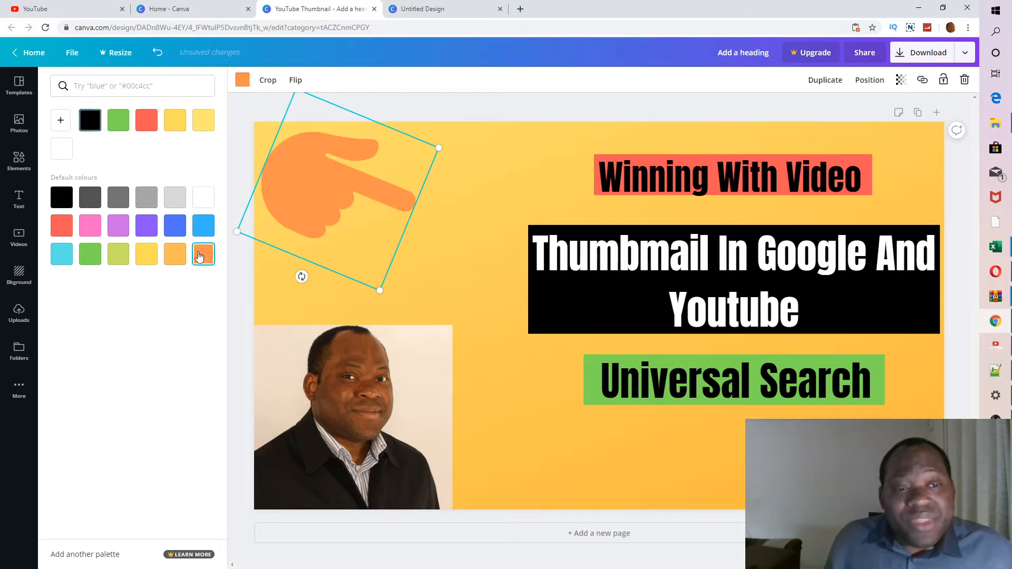
pyautogui.click(176, 256)
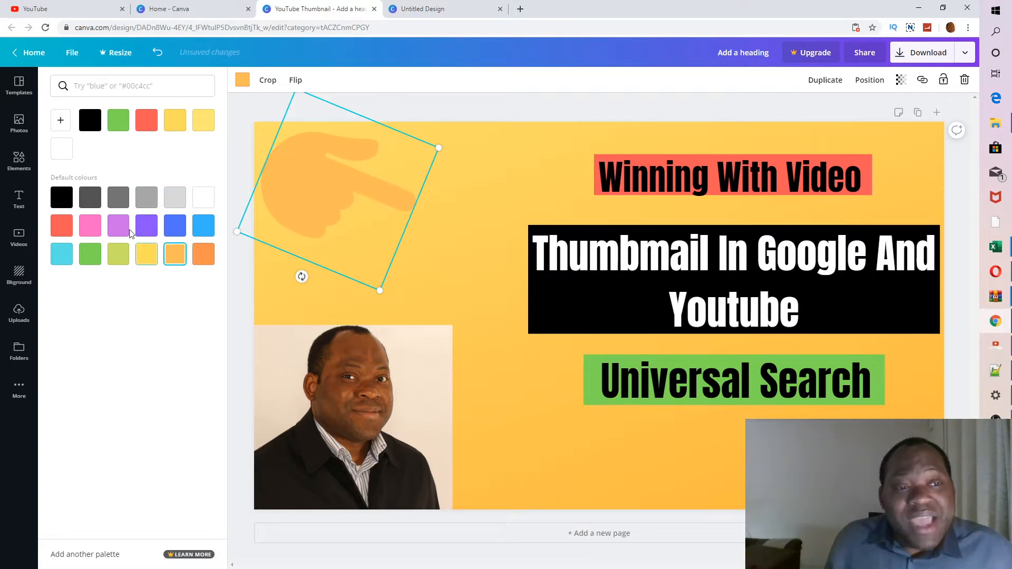
pyautogui.click(118, 197)
pyautogui.click(145, 200)
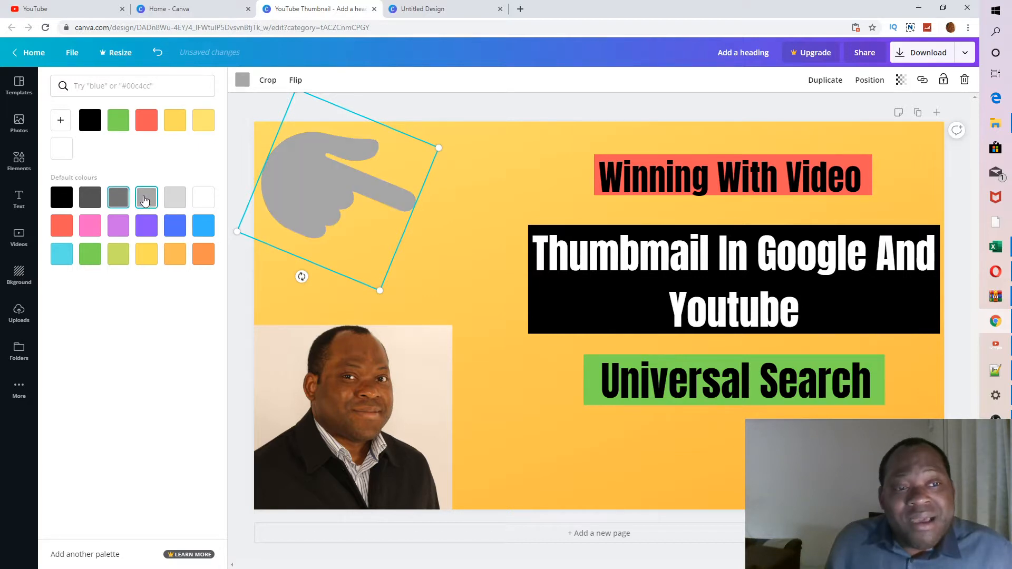
pyautogui.click(176, 202)
pyautogui.click(118, 200)
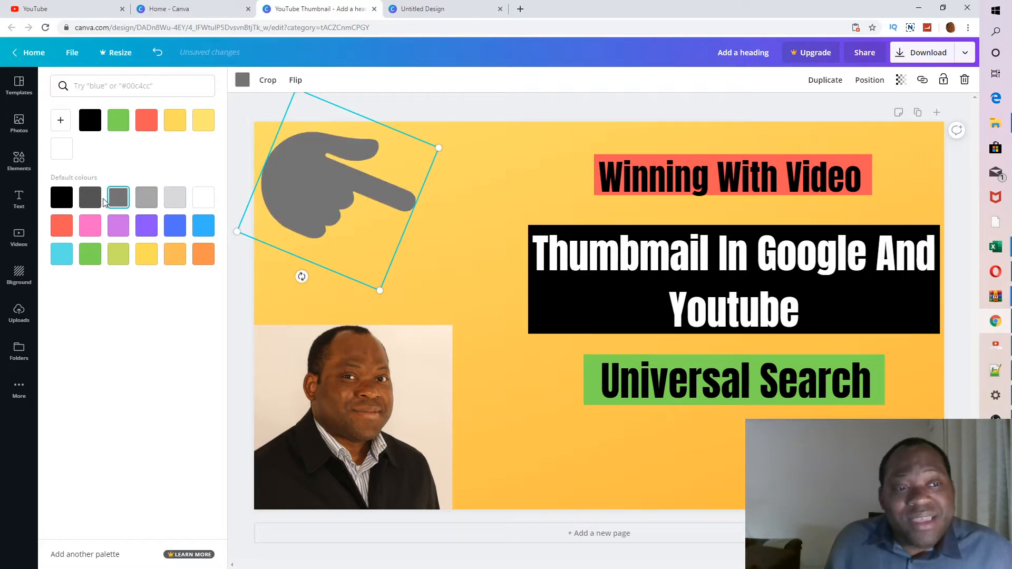
pyautogui.click(87, 201)
pyautogui.click(89, 225)
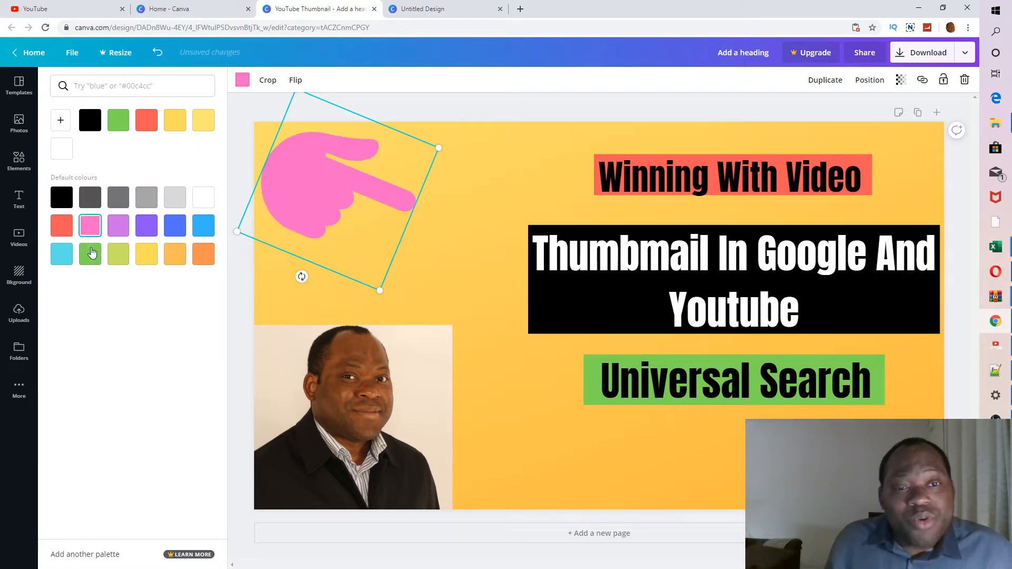
pyautogui.click(90, 254)
pyautogui.click(118, 254)
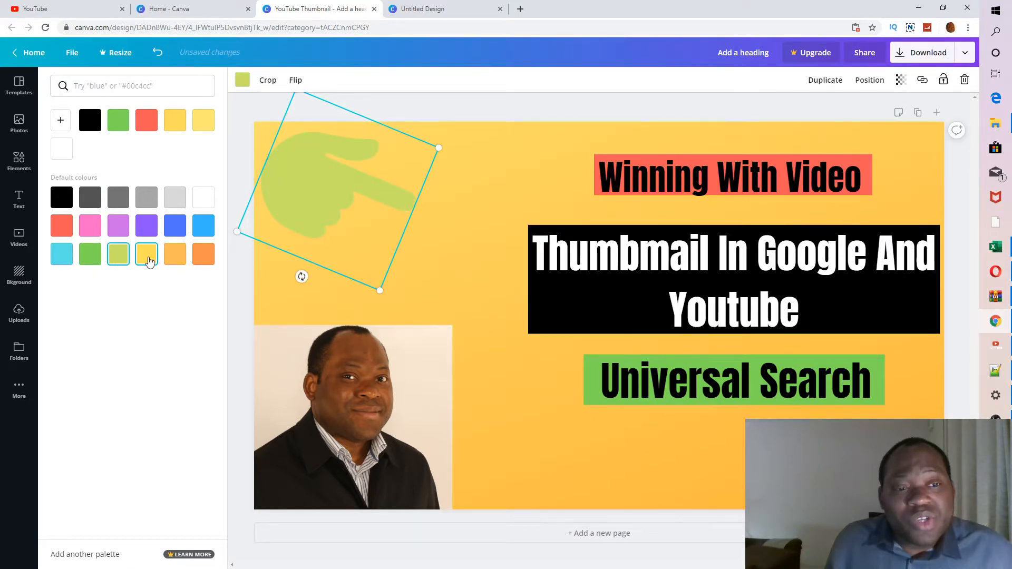
pyautogui.click(146, 255)
pyautogui.click(172, 258)
pyautogui.click(203, 202)
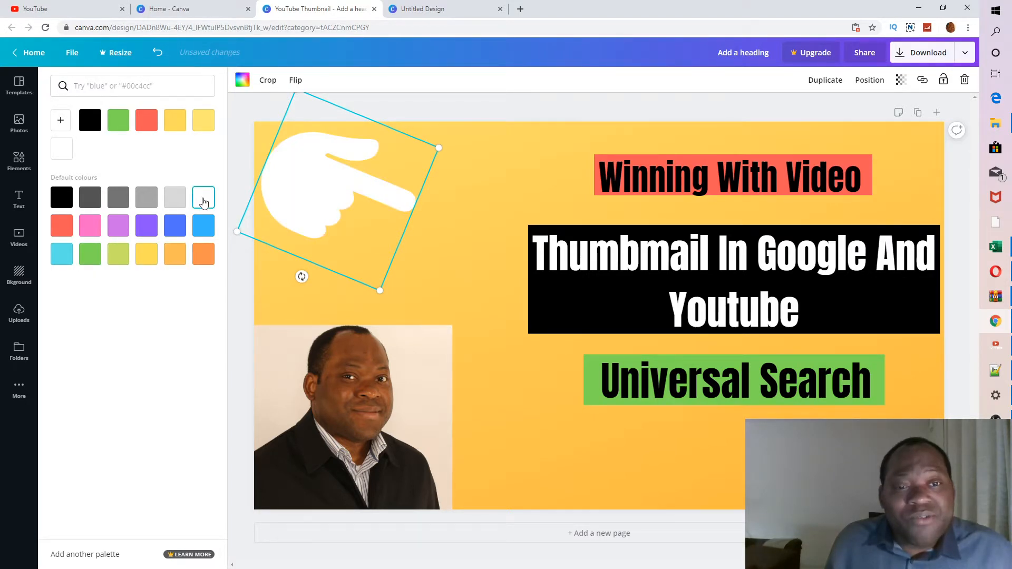
pyautogui.click(174, 257)
pyautogui.click(146, 254)
pyautogui.click(118, 254)
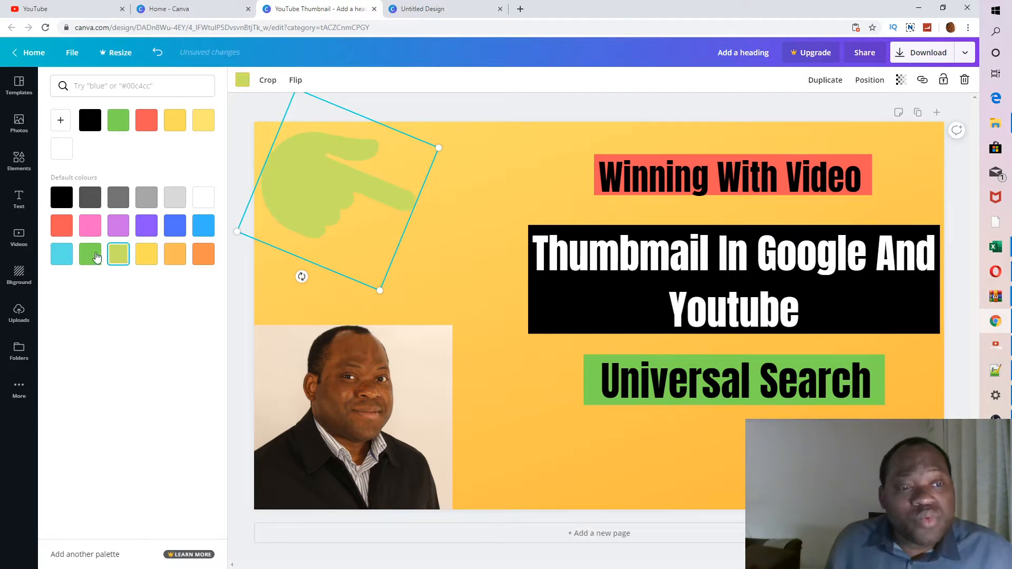
pyautogui.click(91, 254)
pyautogui.click(62, 254)
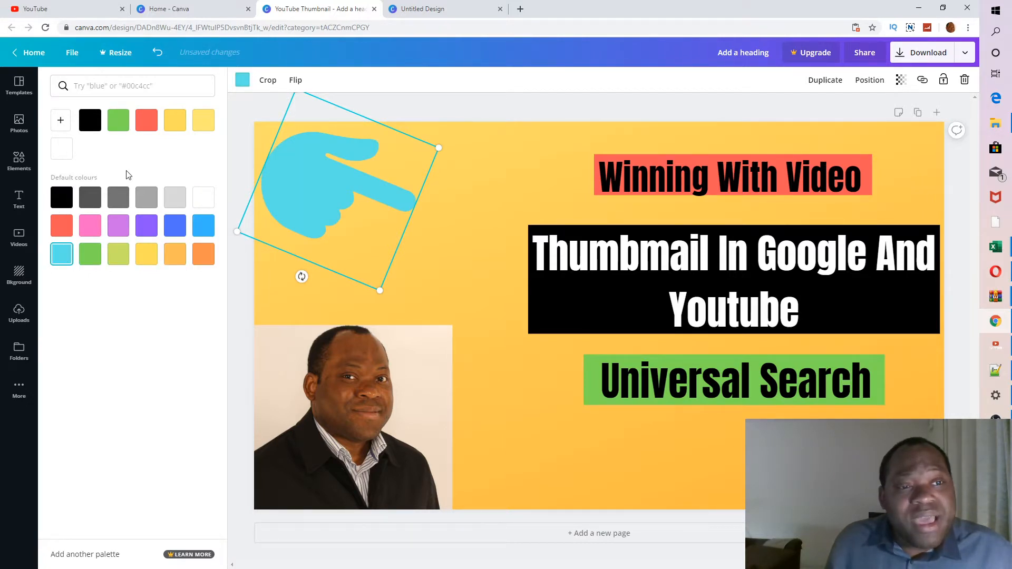
# Try the mid-grey preset on the pointing hand and shift it to the custom dark brown #745454
pyautogui.click(118, 201)
pyautogui.click(61, 120)
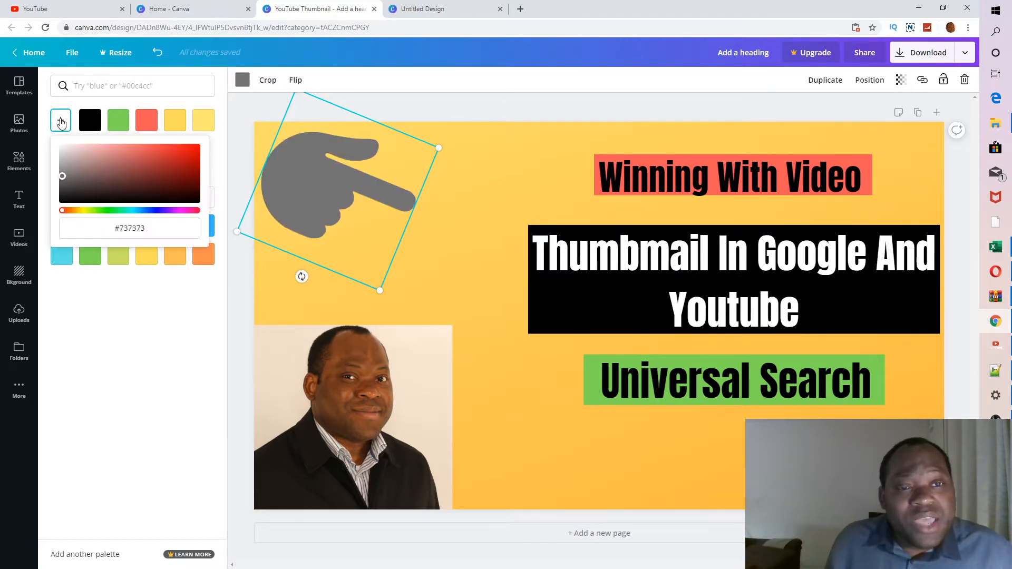
pyautogui.moveTo(62, 178); pyautogui.dragTo(98, 176)
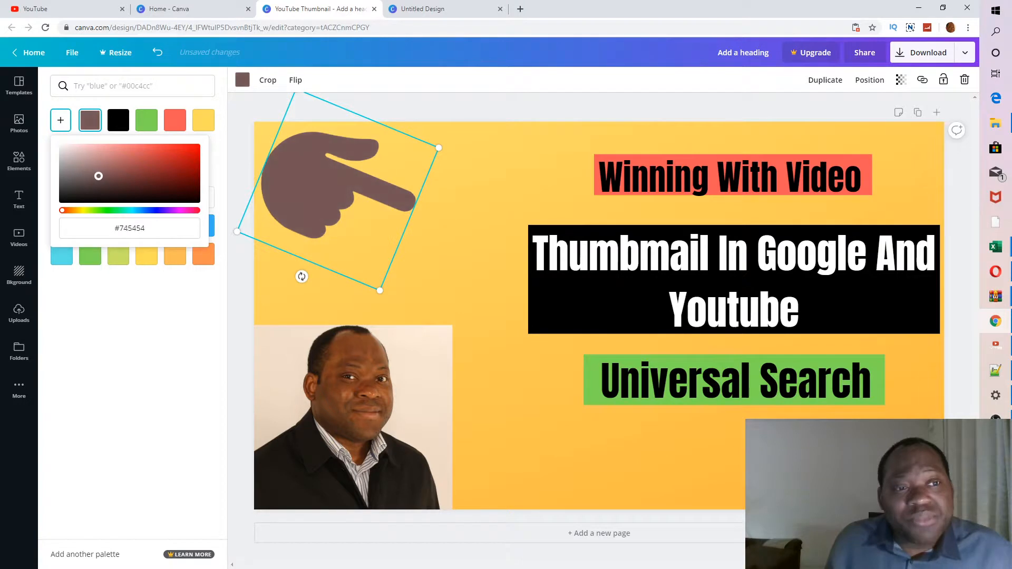
pyautogui.click(94, 123)
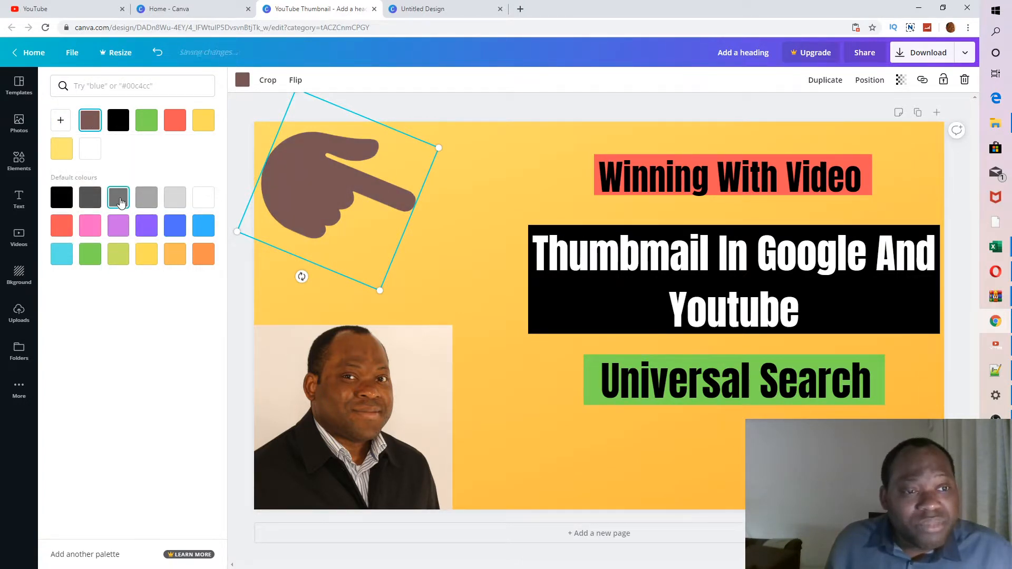
# Recolour the pointing hand to the custom dusty brown #a67f7f, starting from the mid-grey preset
pyautogui.click(120, 202)
pyautogui.click(61, 123)
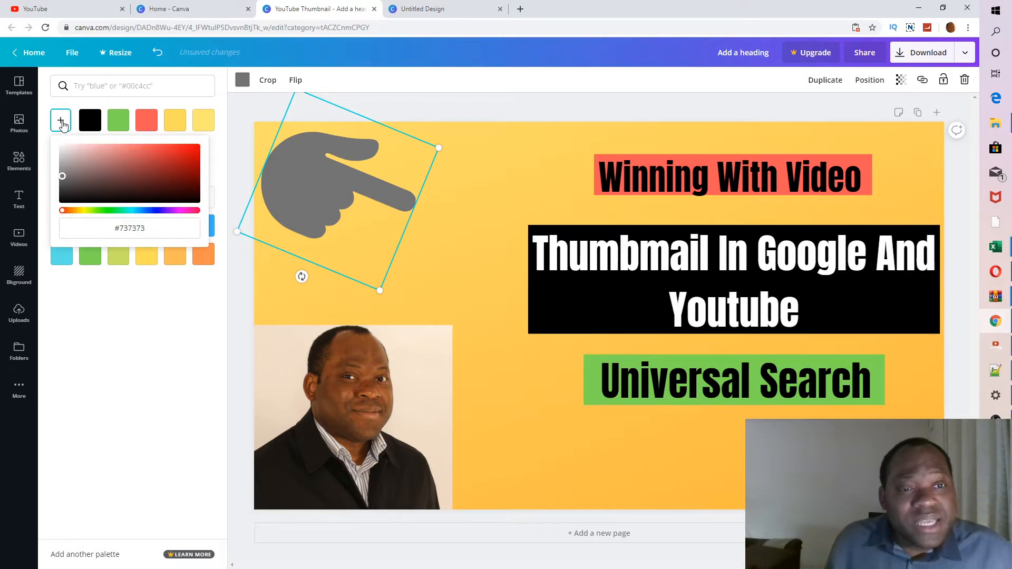
pyautogui.moveTo(67, 177); pyautogui.dragTo(93, 164)
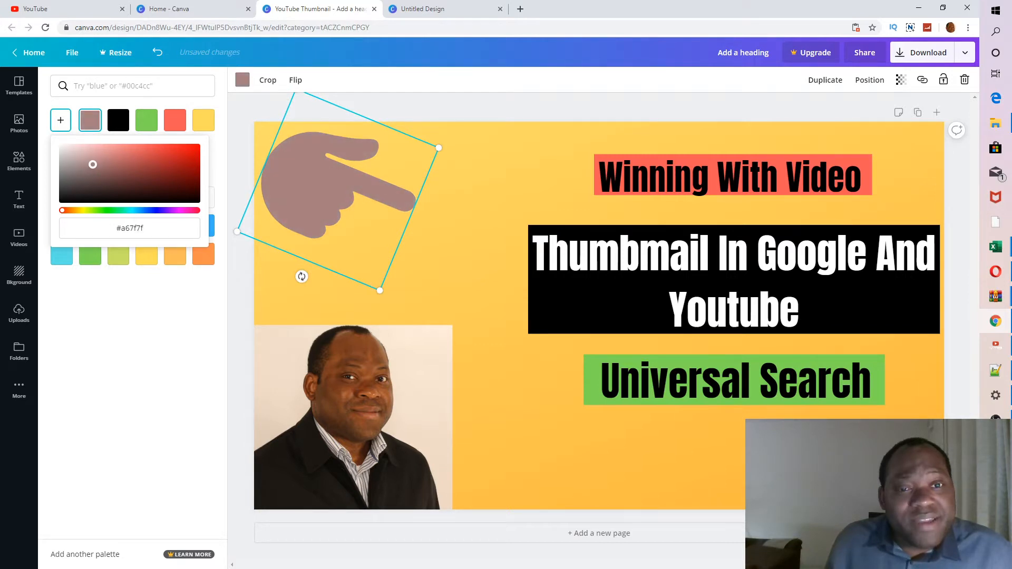
pyautogui.click(290, 183)
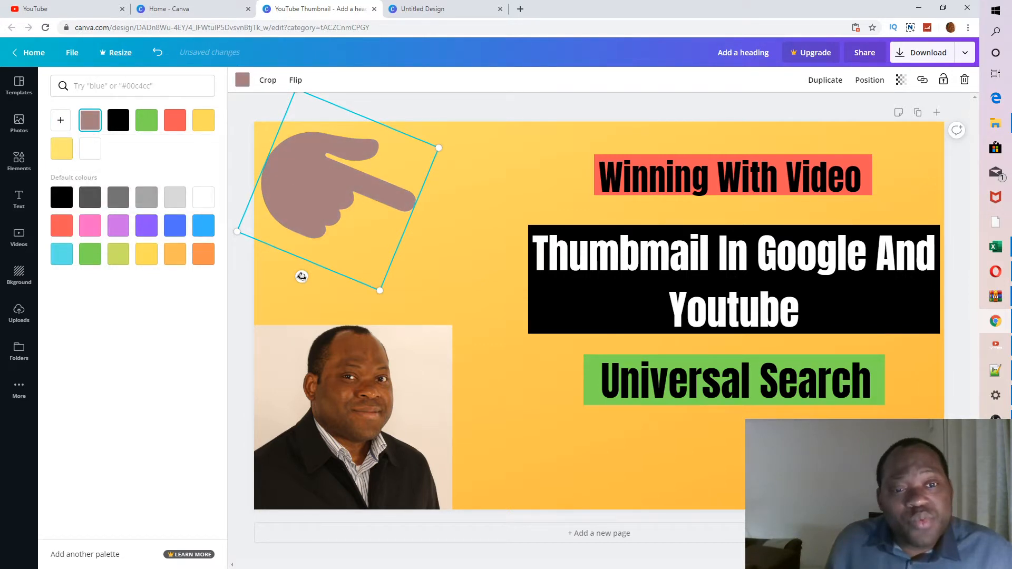
# Rotate the pointing hand slightly further clockwise and move it so its fingertip meets the black heading bar's upper-left edge
pyautogui.moveTo(291, 277); pyautogui.dragTo(287, 268)
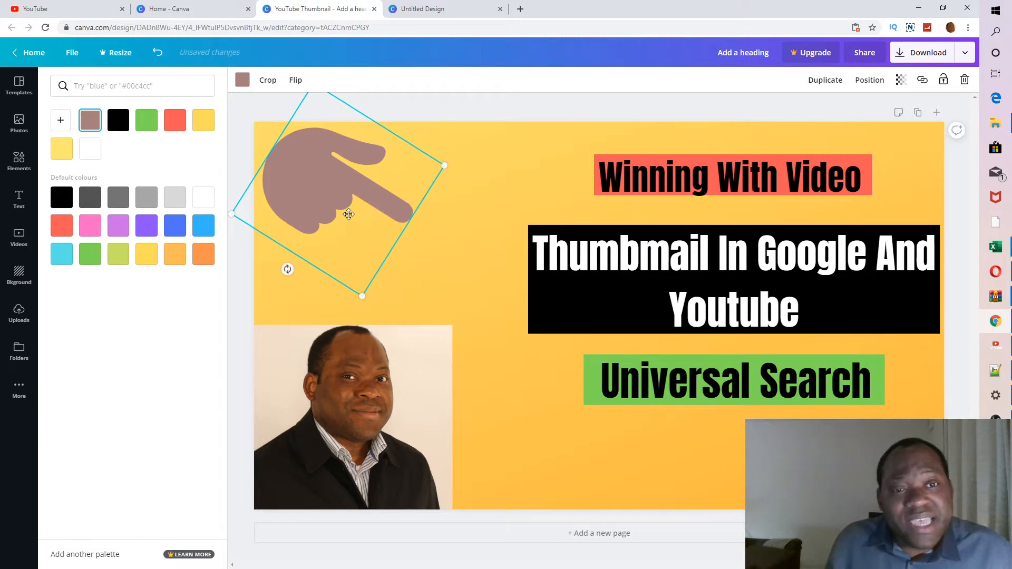
pyautogui.moveTo(339, 205); pyautogui.dragTo(451, 237)
pyautogui.click(304, 220)
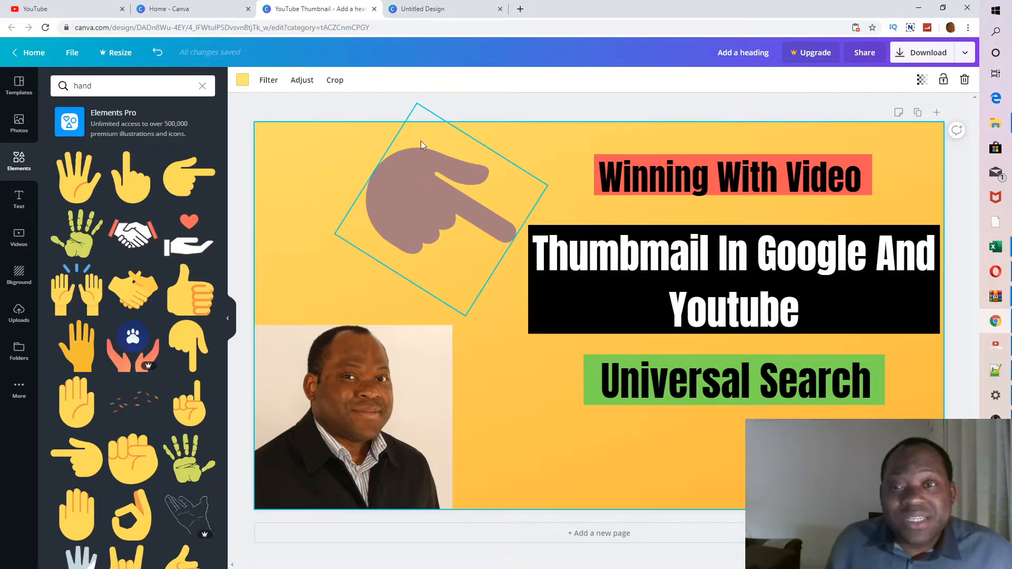
# Search the elements for "youtube" and add the red YouTube play logo to the thumbnail
pyautogui.click(118, 89)
pyautogui.press('BackSpace')
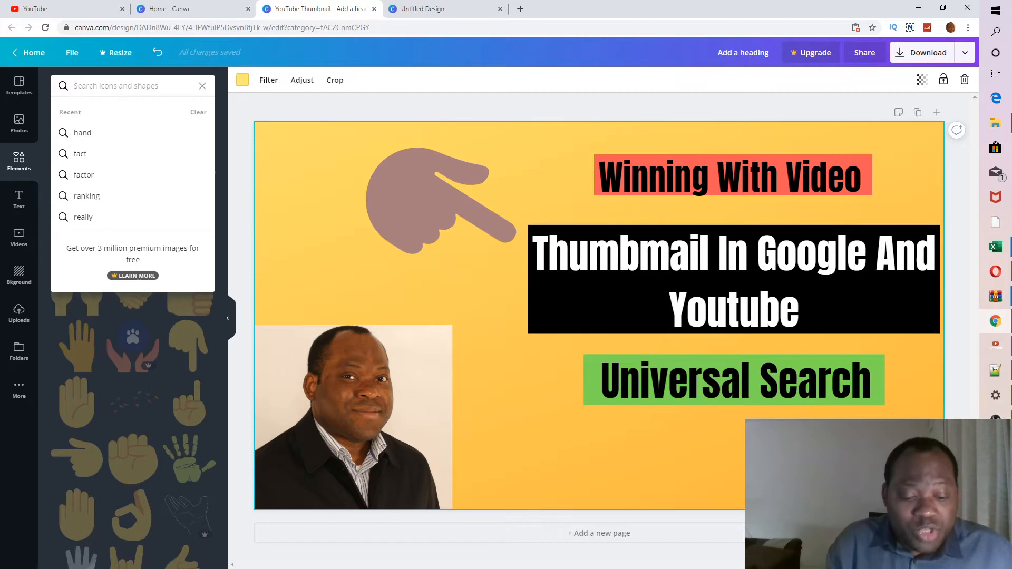
pyautogui.write('yo')
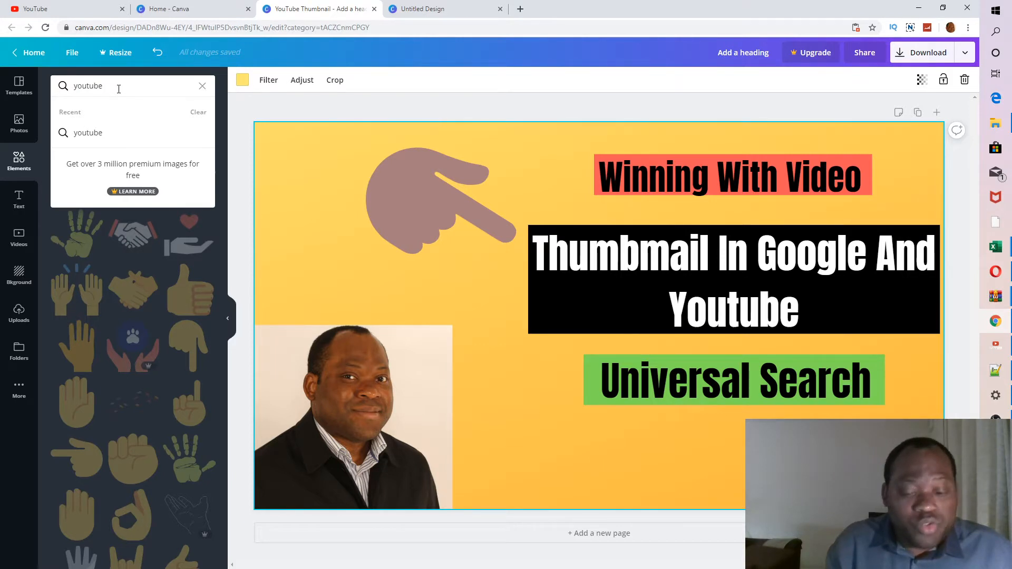
pyautogui.write('utube')
pyautogui.press('Return')
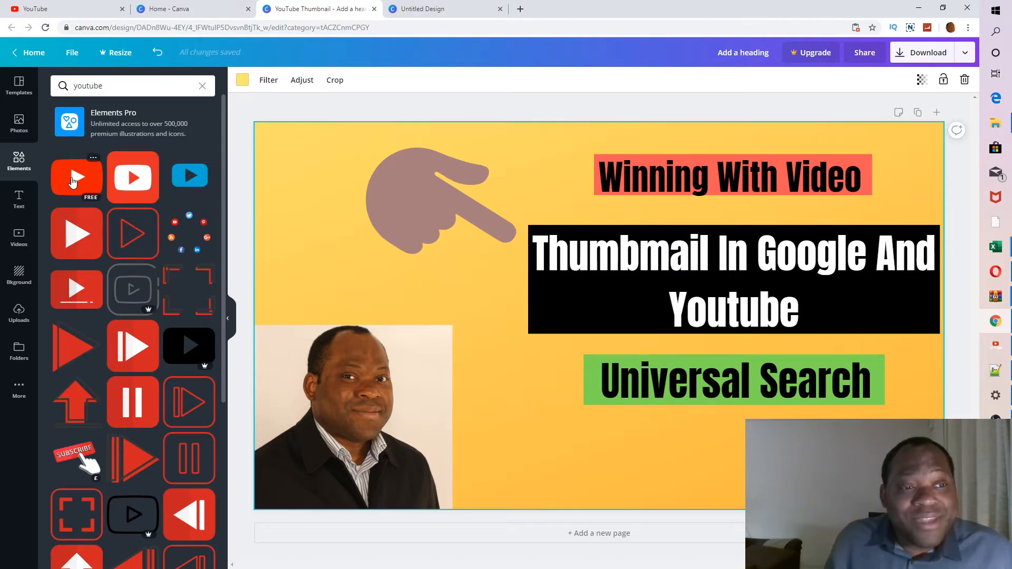
pyautogui.moveTo(73, 181); pyautogui.dragTo(296, 236)
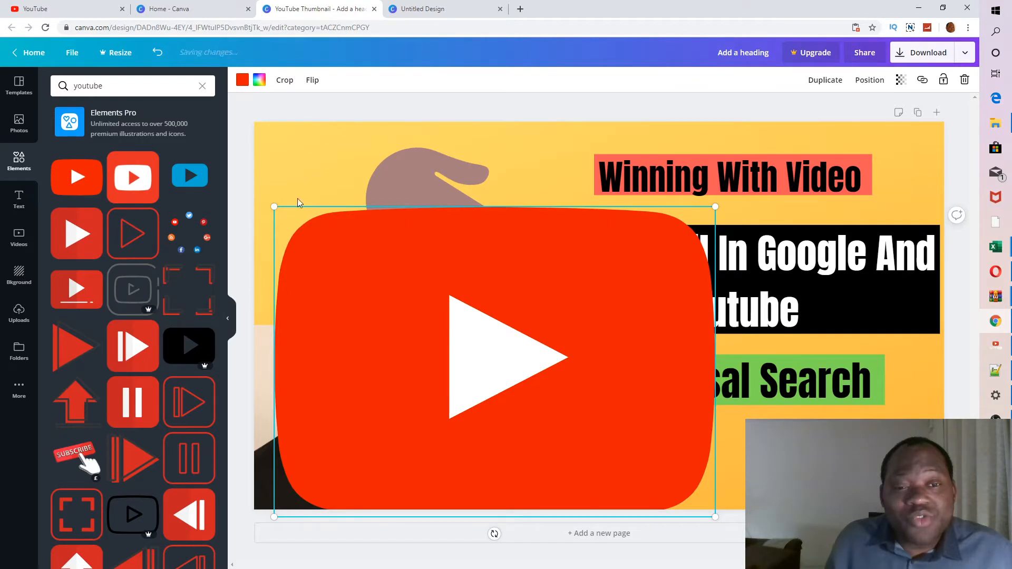
# Shrink the YouTube logo to about a quarter of the canvas height and move it below the "Universal Search" heading
pyautogui.moveTo(274, 207); pyautogui.dragTo(412, 304)
pyautogui.moveTo(414, 517); pyautogui.dragTo(490, 462)
pyautogui.moveTo(573, 373); pyautogui.dragTo(539, 413)
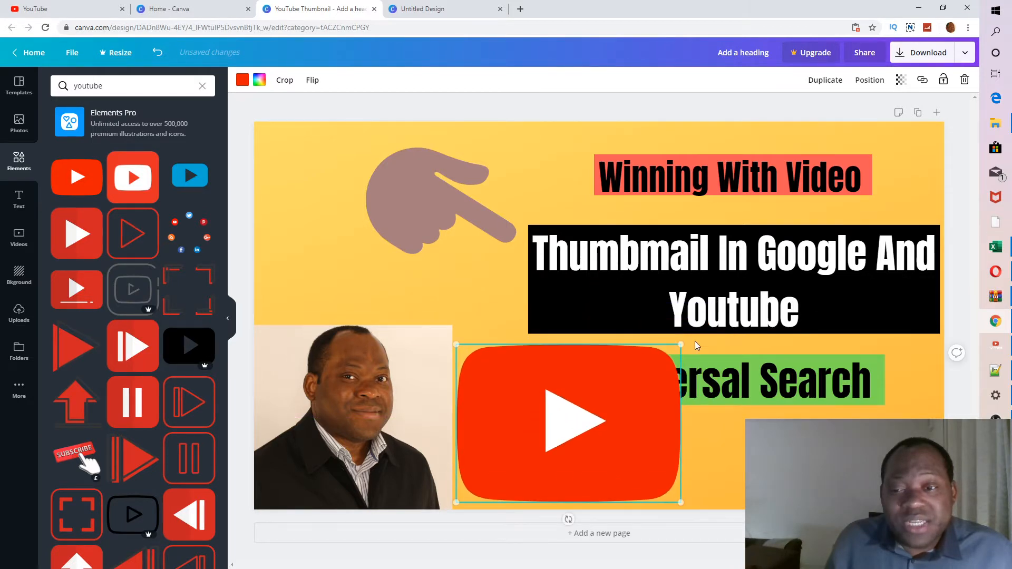
pyautogui.moveTo(682, 345); pyautogui.dragTo(586, 385)
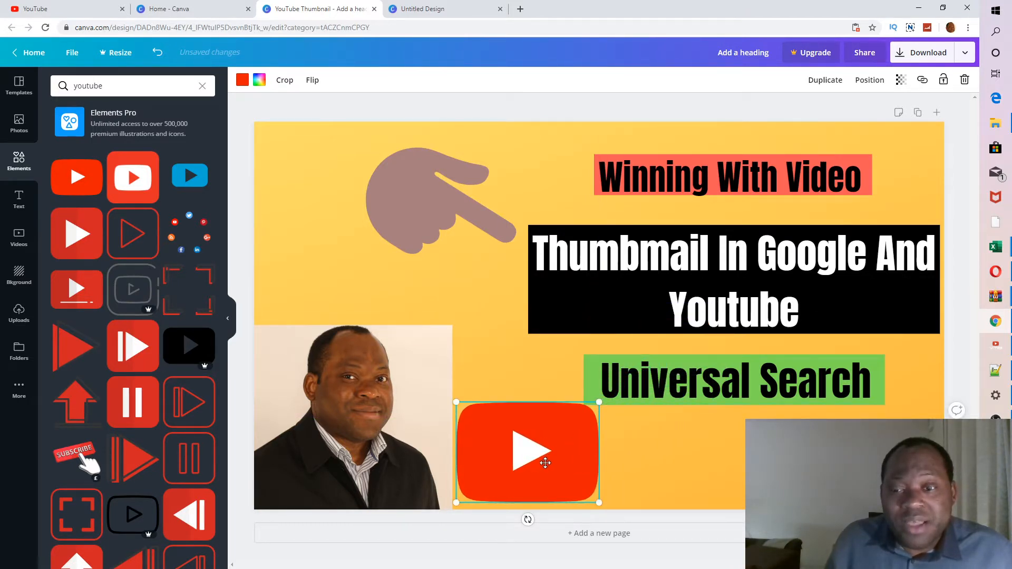
pyautogui.moveTo(543, 458); pyautogui.dragTo(729, 472)
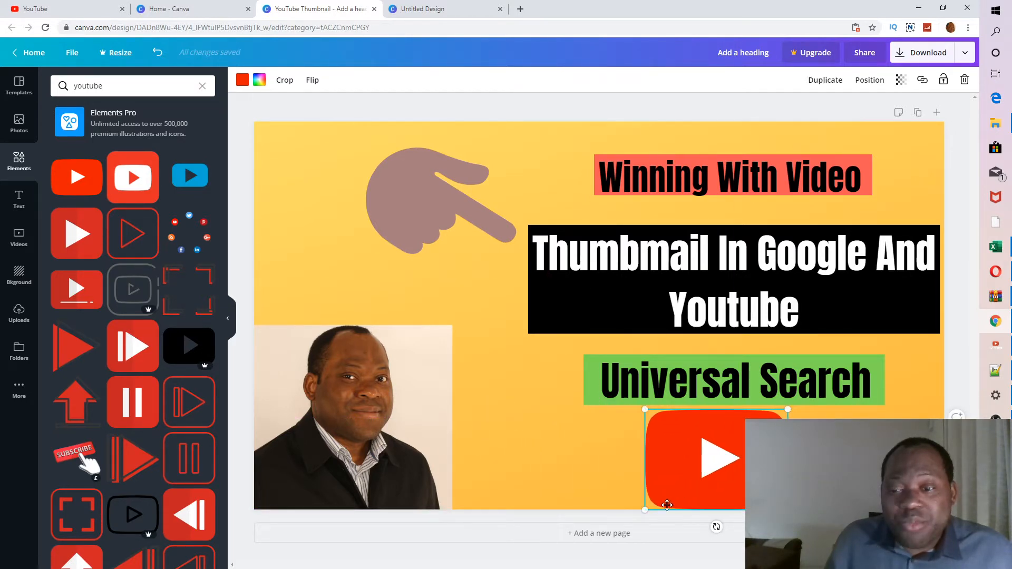
# Reduce the YouTube logo slightly more and centre it in the gap between the green heading bar and the canvas's lower edge
pyautogui.moveTo(645, 509); pyautogui.dragTo(660, 501)
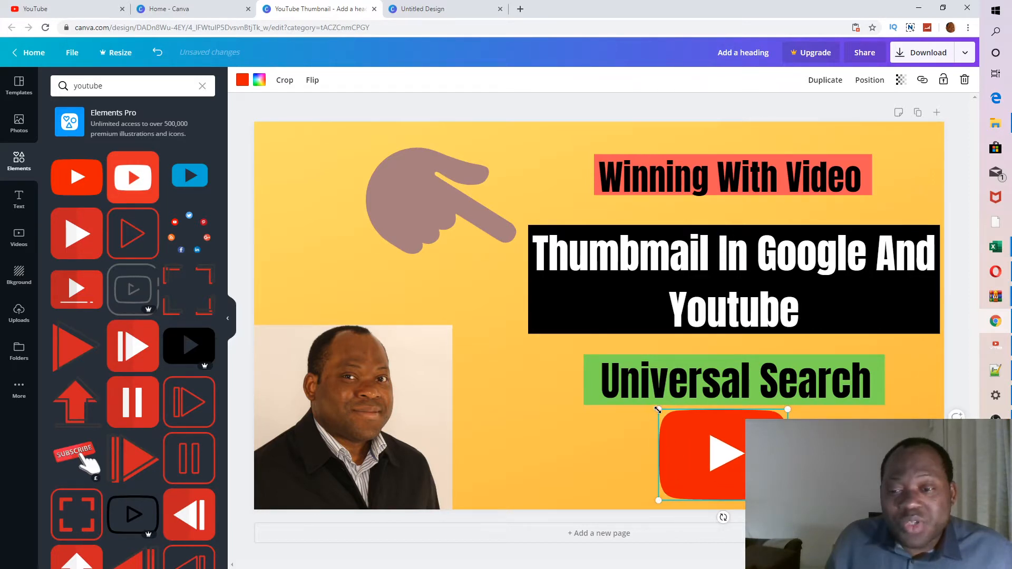
pyautogui.moveTo(658, 410); pyautogui.dragTo(666, 415)
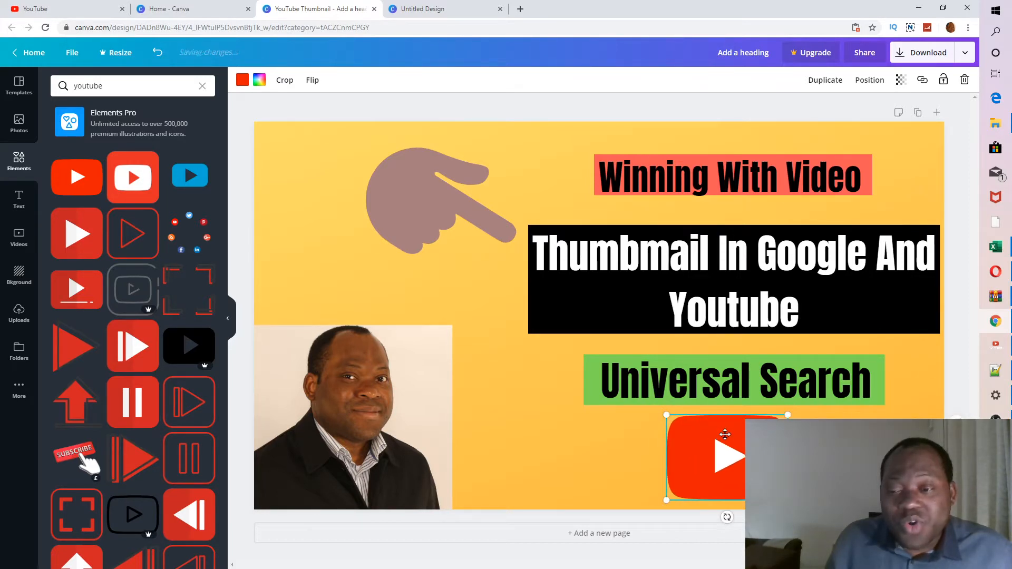
pyautogui.moveTo(725, 434); pyautogui.dragTo(731, 434)
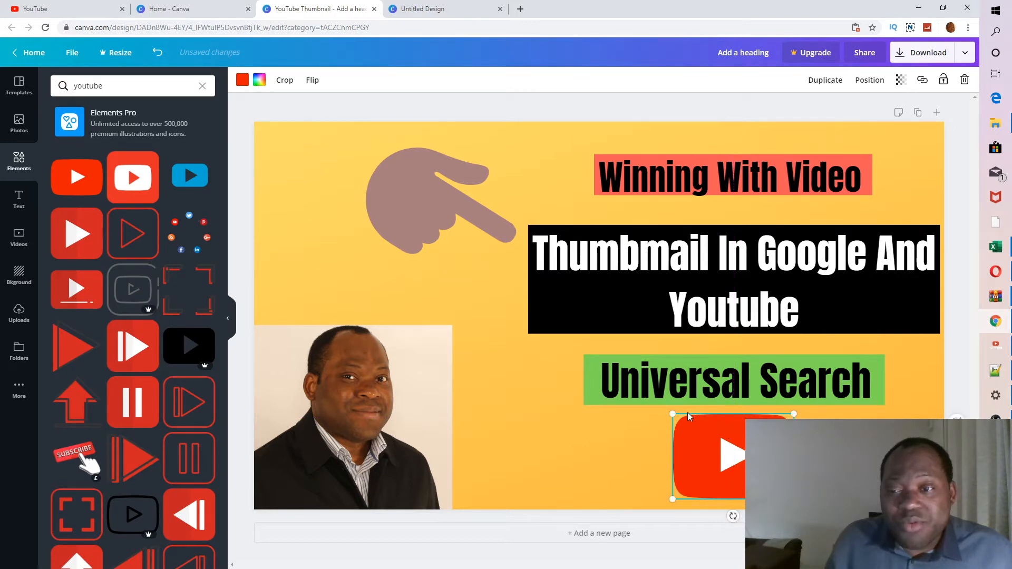
pyautogui.click(578, 444)
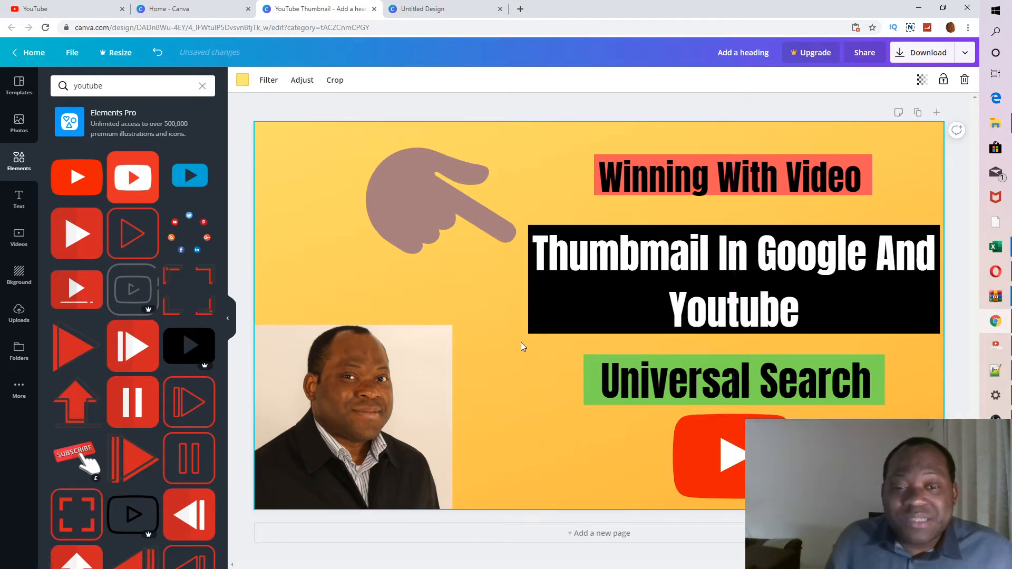
# Recolour the word "Youtube" in the black-bar heading to the YouTube logo's bright red
pyautogui.click(778, 311)
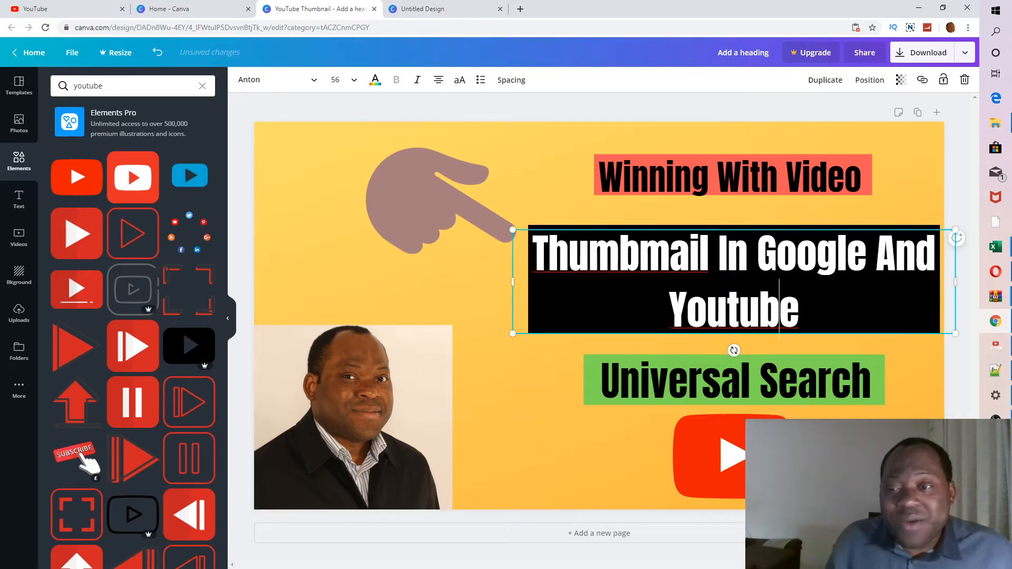
pyautogui.doubleClick(779, 311)
pyautogui.click(792, 311)
pyautogui.doubleClick(792, 311)
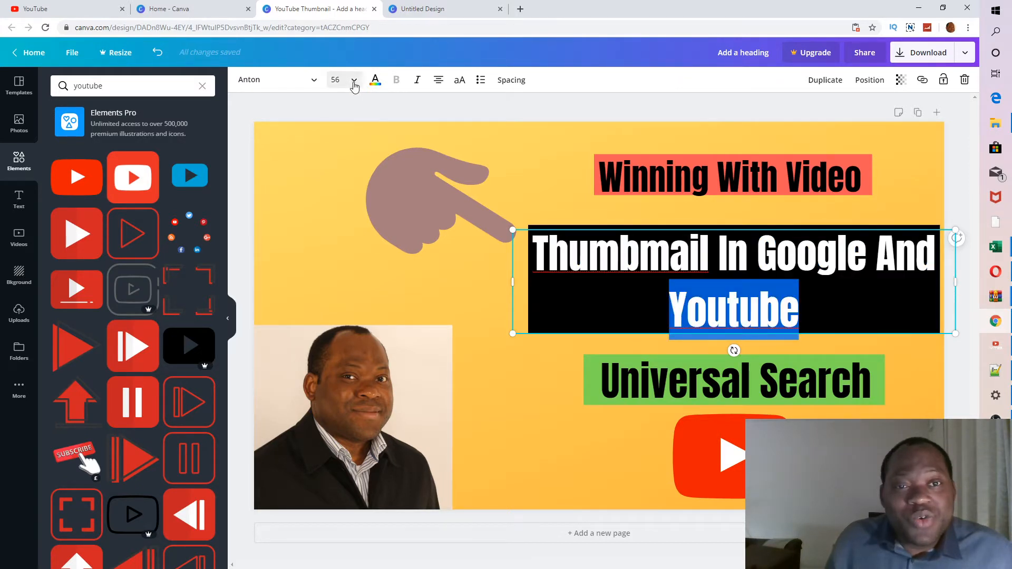
pyautogui.click(376, 82)
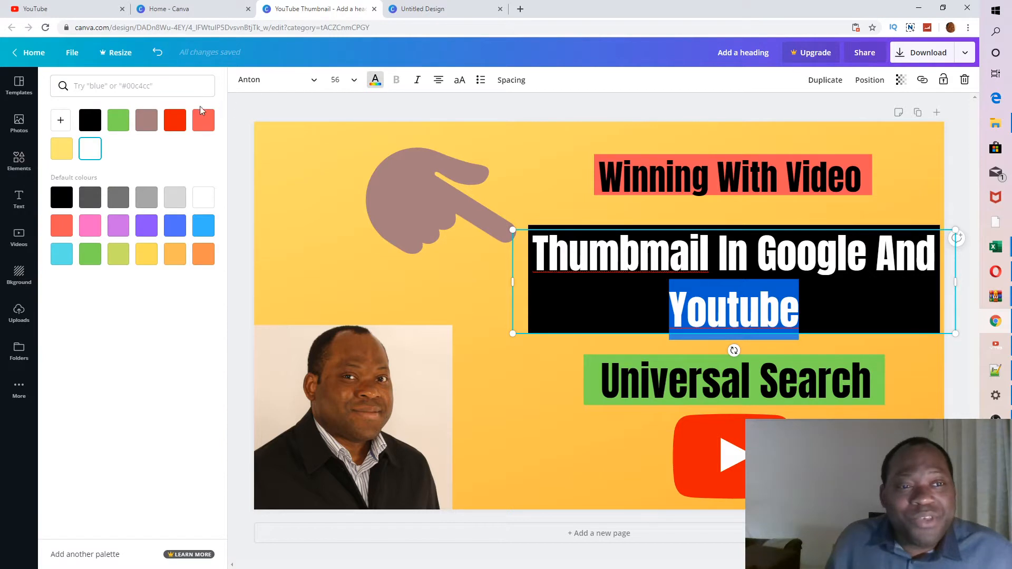
pyautogui.click(176, 122)
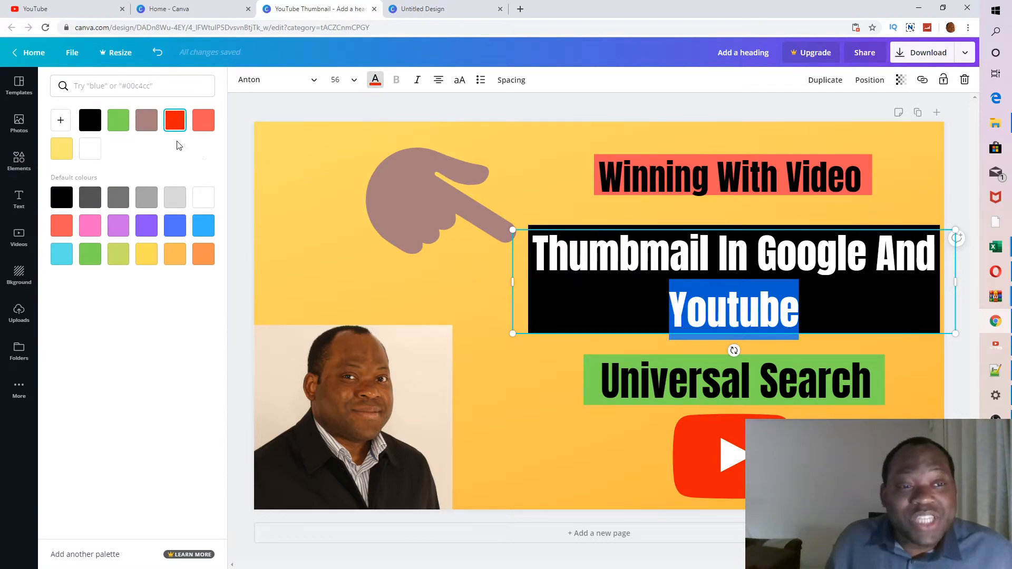
# Reapply the logo's bright red to the selected word "Youtube" in the black-bar heading and deselect the text
pyautogui.click(62, 121)
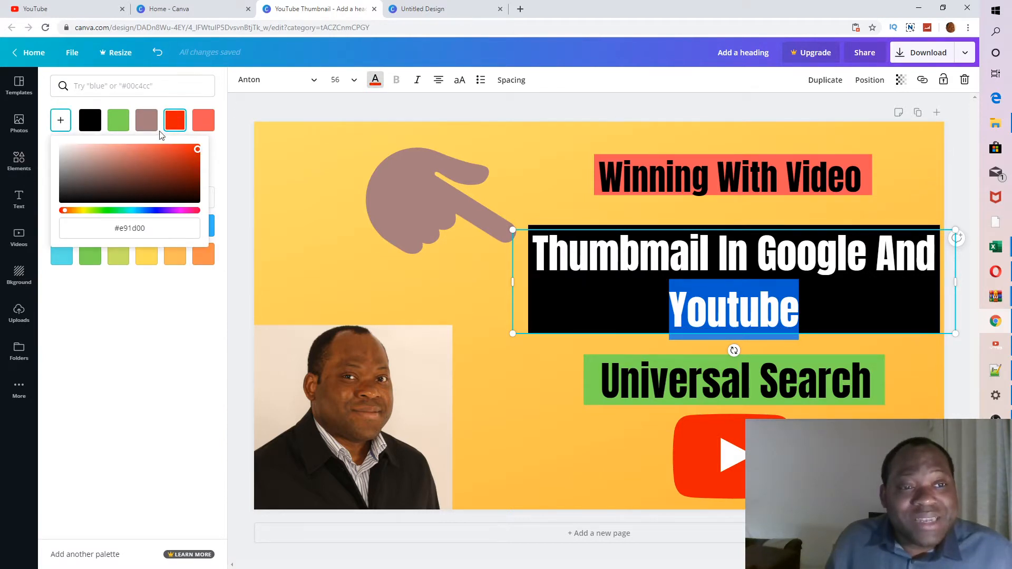
pyautogui.click(178, 123)
pyautogui.click(306, 158)
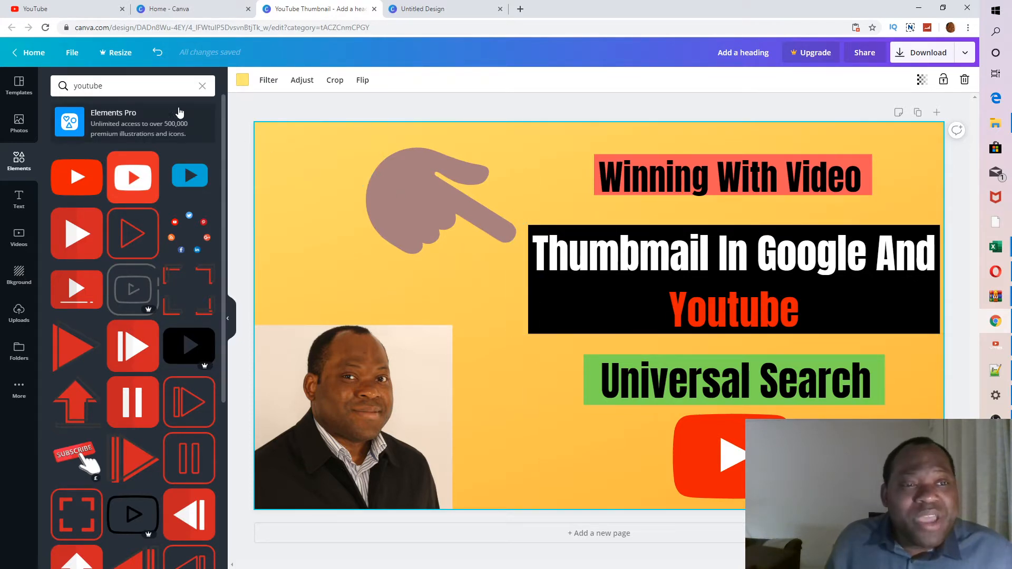
# Search the elements for "video" and add the red film camera icon to the thumbnail
pyautogui.click(136, 88)
pyautogui.press('BackSpace')
pyautogui.press('BackSpace')
pyautogui.press('BackSpace')
pyautogui.press('BackSpace')
pyautogui.press('BackSpace')
pyautogui.press('BackSpace')
pyautogui.press('BackSpace')
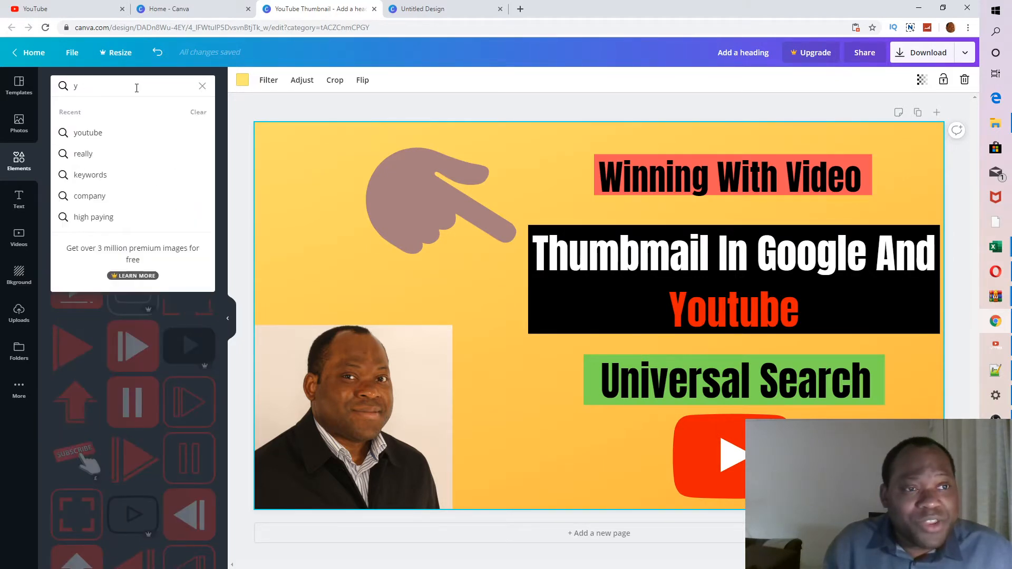
pyautogui.write('video')
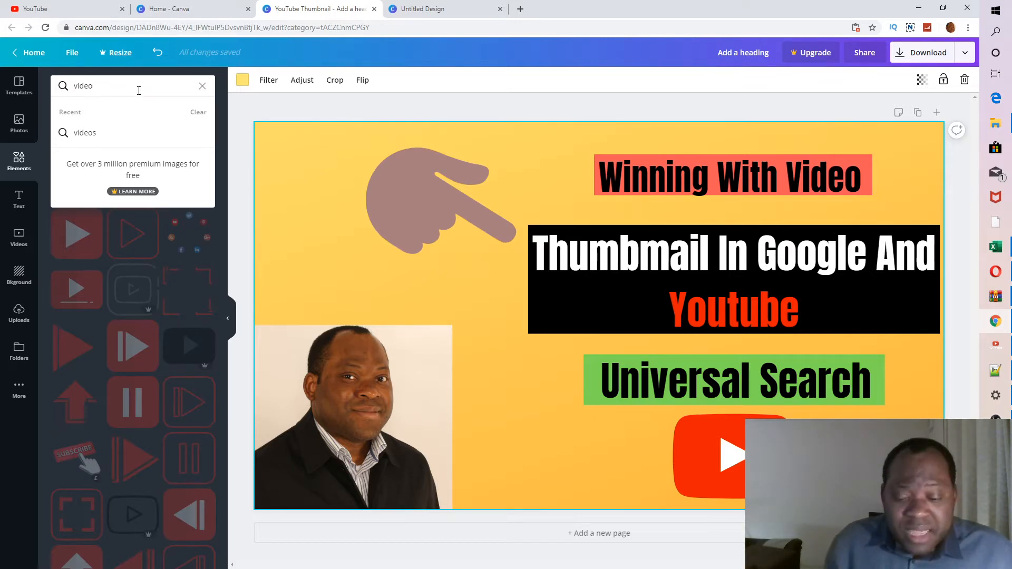
pyautogui.press('Return')
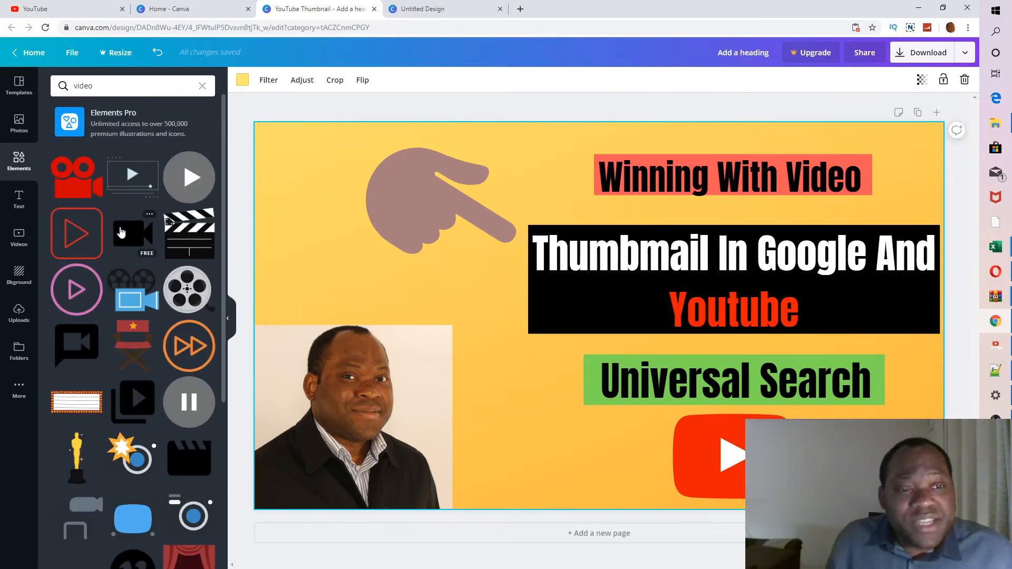
pyautogui.click(76, 186)
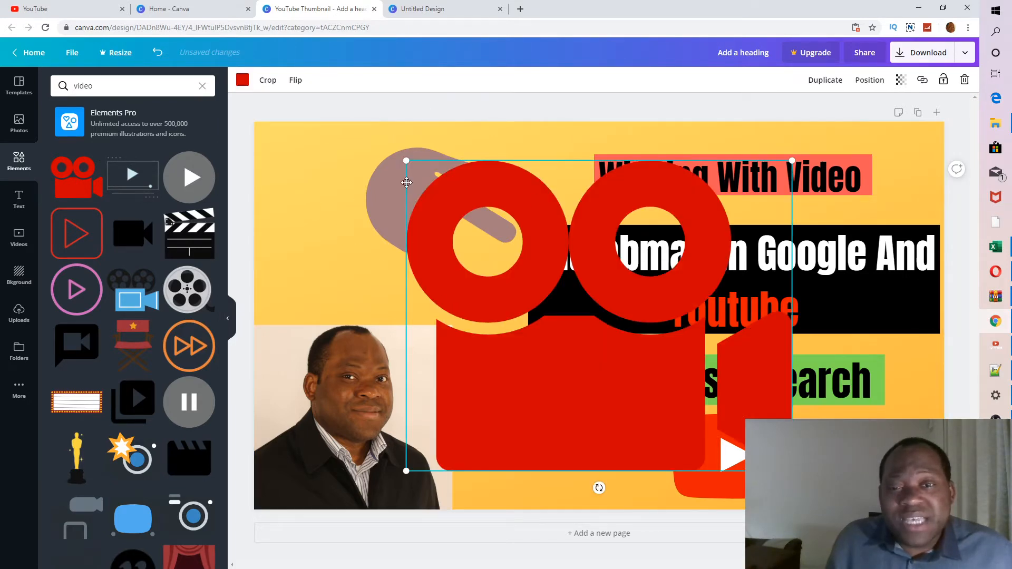
# Shrink the red film camera to about the height of the "Winning With Video" bar and place it just after the bar's right end
pyautogui.moveTo(438, 168); pyautogui.dragTo(567, 275)
pyautogui.moveTo(649, 372); pyautogui.dragTo(557, 379)
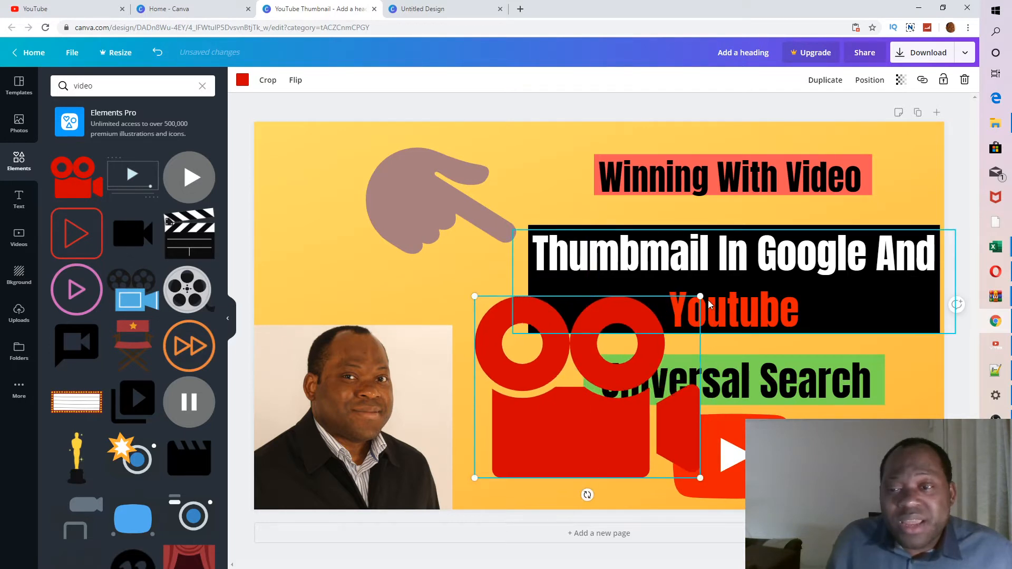
pyautogui.moveTo(699, 297); pyautogui.dragTo(616, 364)
pyautogui.moveTo(547, 441); pyautogui.dragTo(851, 208)
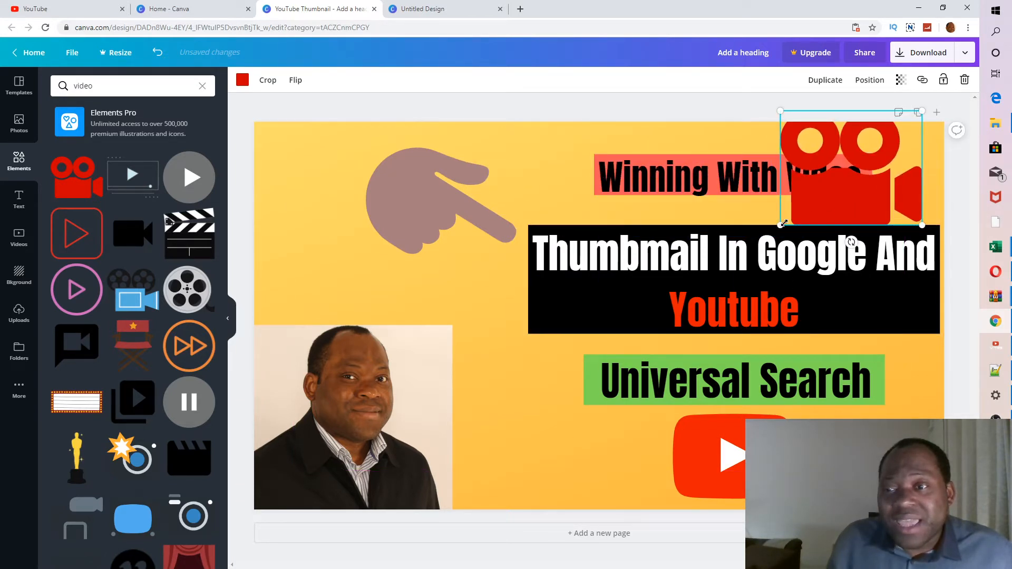
pyautogui.moveTo(783, 224); pyautogui.dragTo(850, 168)
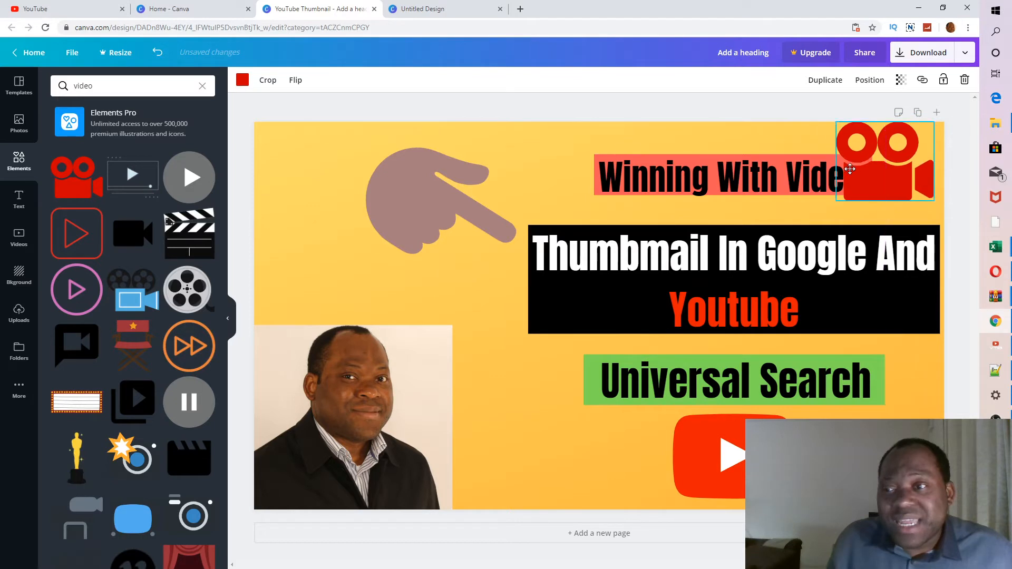
pyautogui.moveTo(836, 123); pyautogui.dragTo(873, 150)
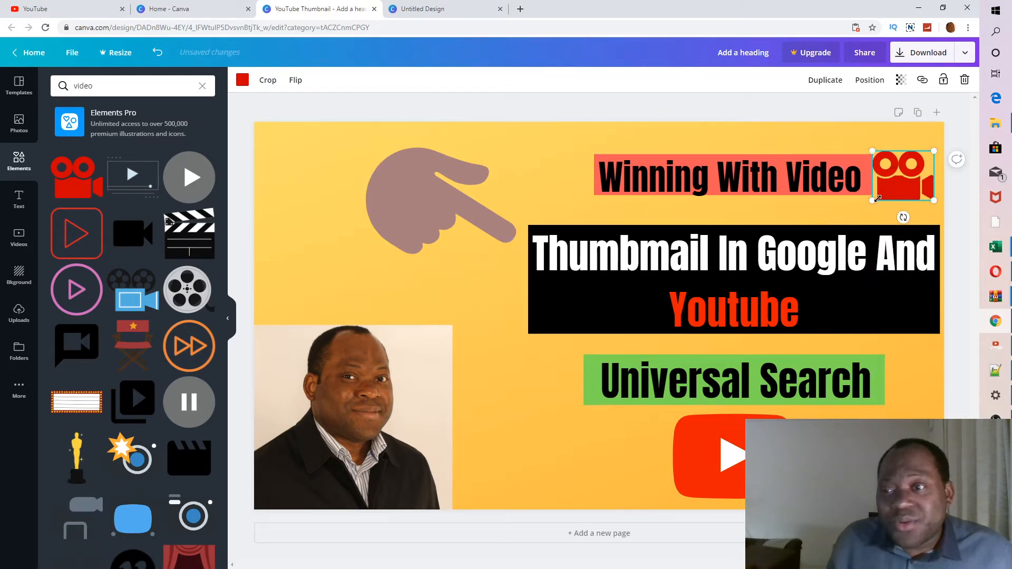
pyautogui.moveTo(874, 201); pyautogui.dragTo(889, 188)
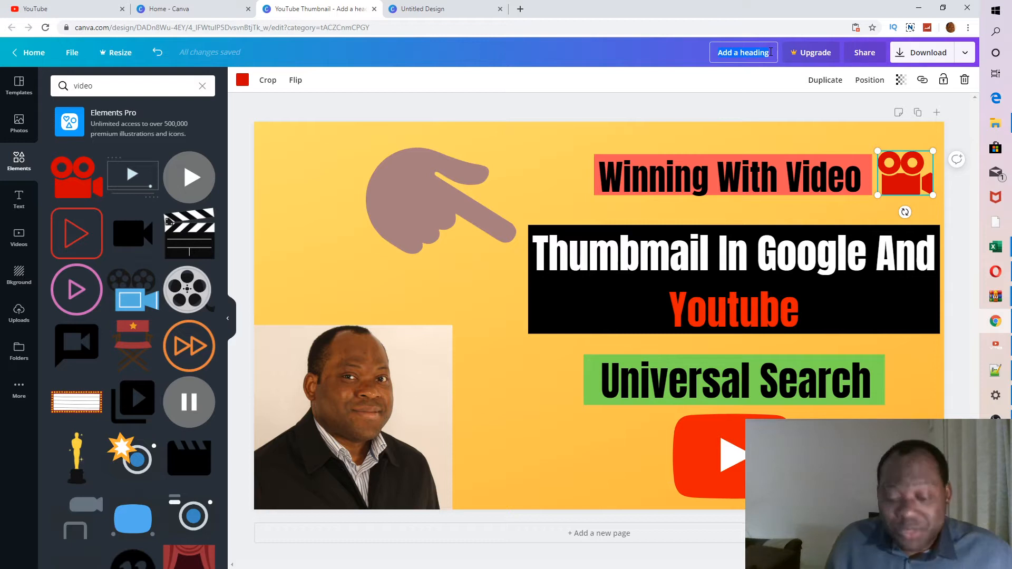
# Rename the design as "Winning thumbnail"
pyautogui.press('BackSpace')
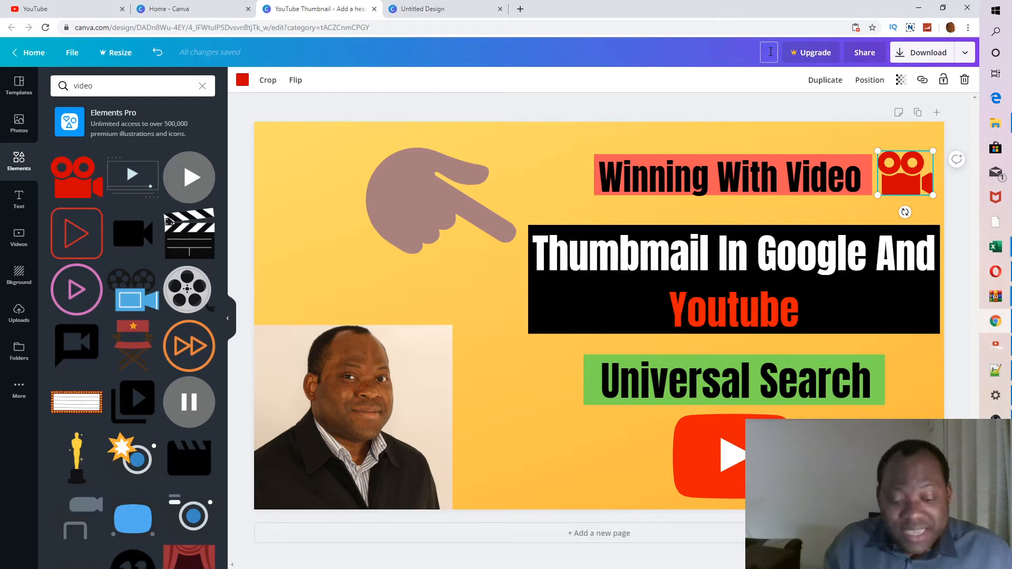
pyautogui.write('Win')
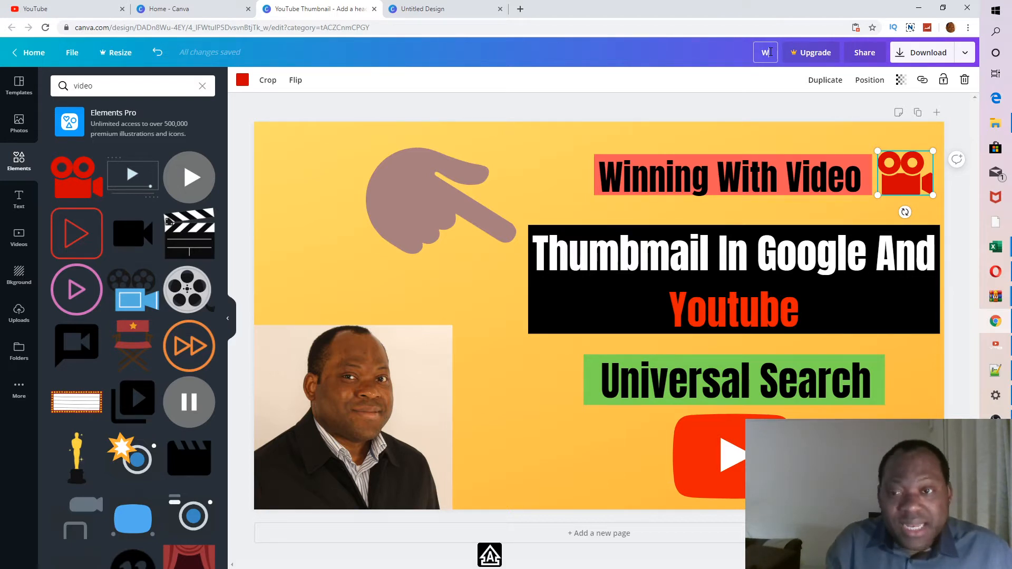
pyautogui.write('n')
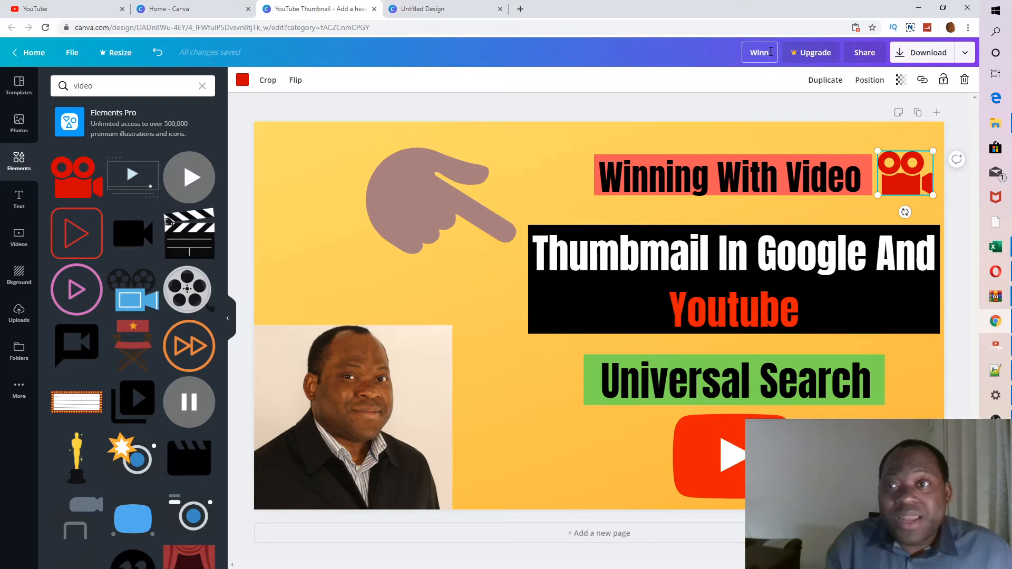
pyautogui.write('ing')
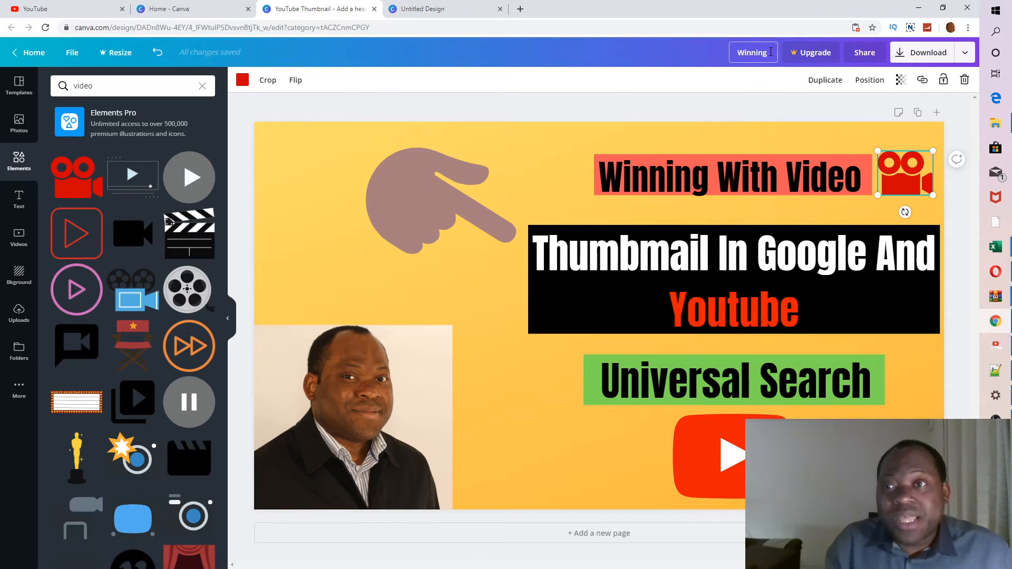
pyautogui.write(' thu')
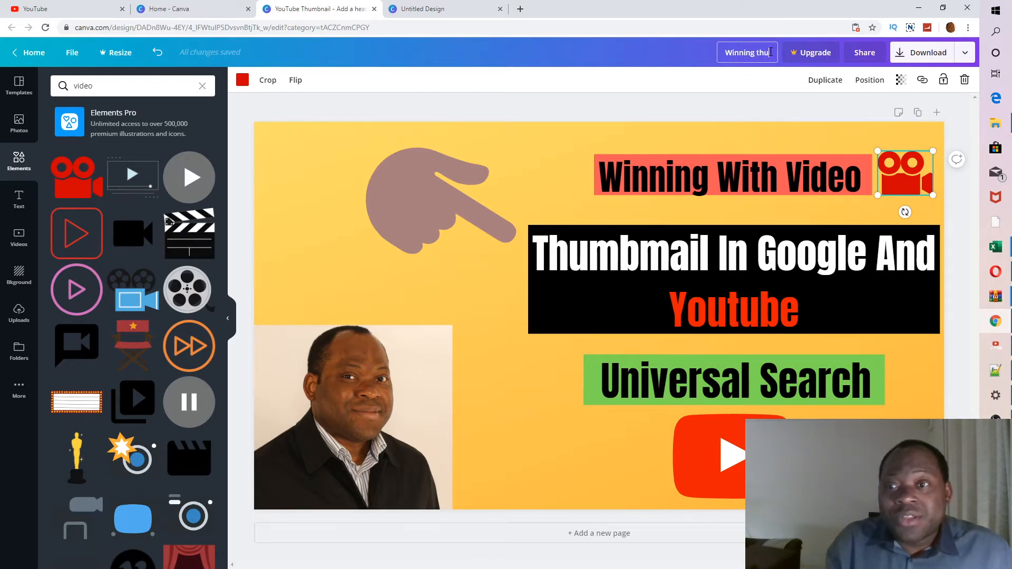
pyautogui.write('m')
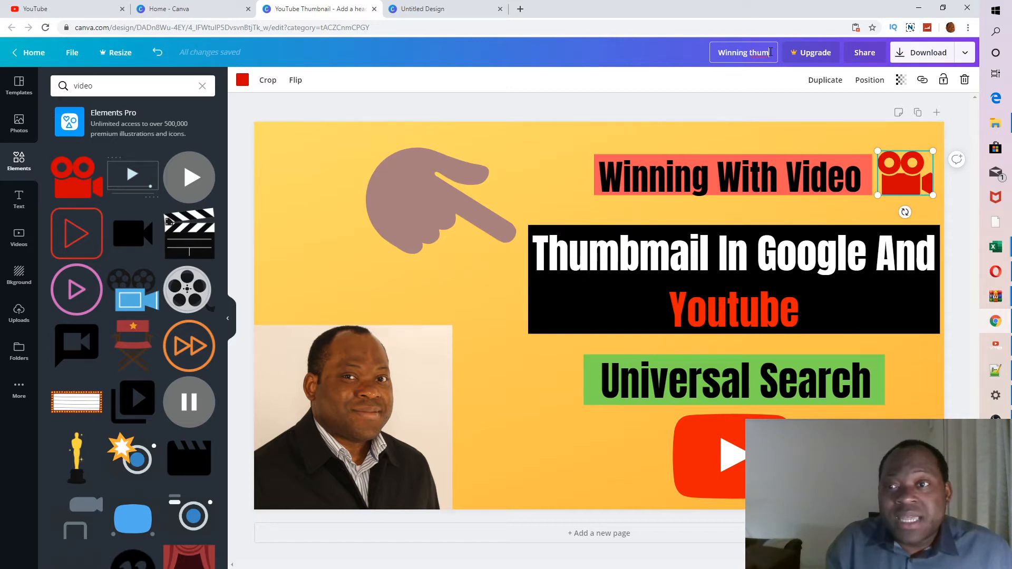
pyautogui.write('bnail')
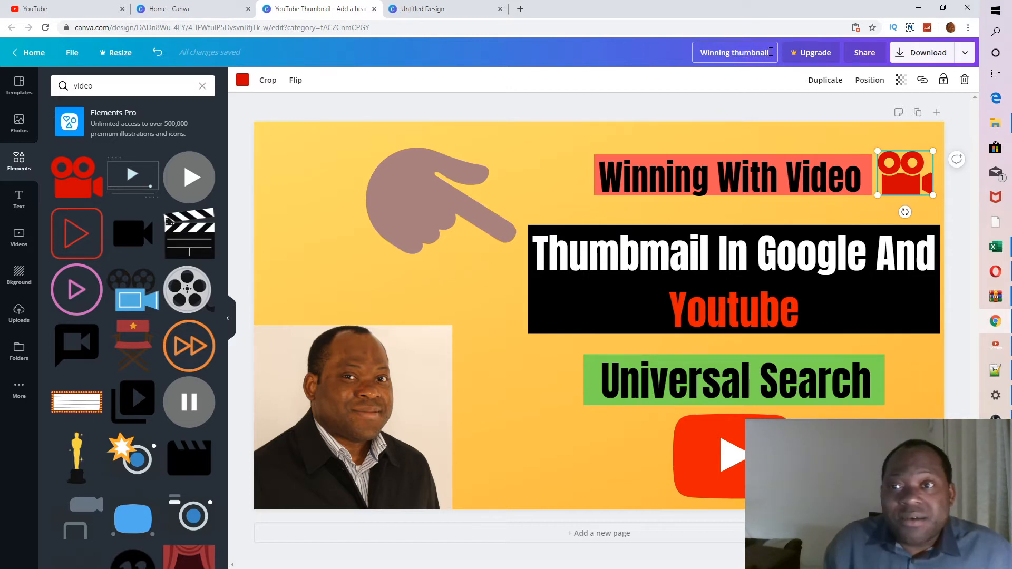
pyautogui.click(639, 51)
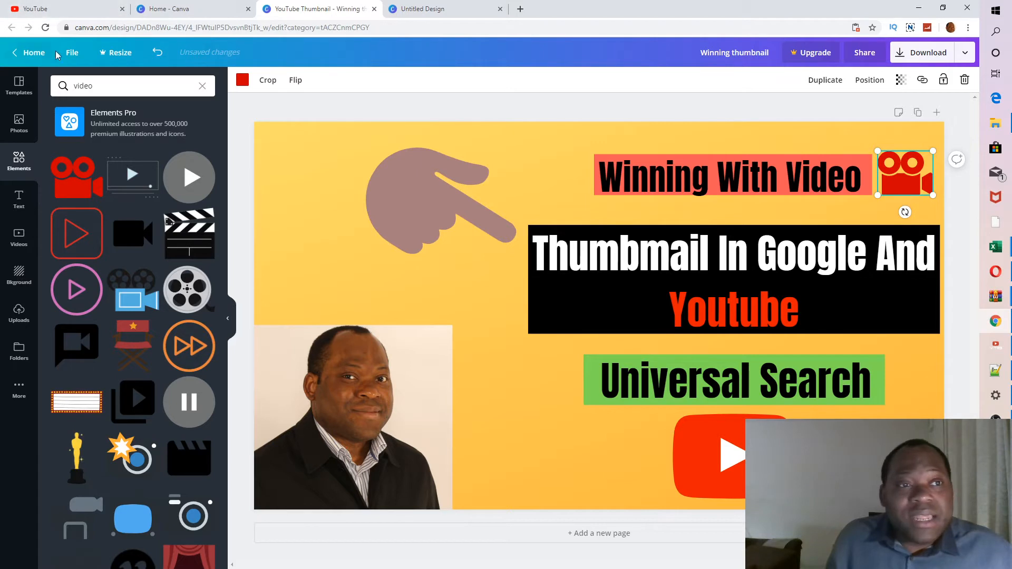
# Save the design and download it as a PNG
pyautogui.click(72, 53)
pyautogui.click(81, 203)
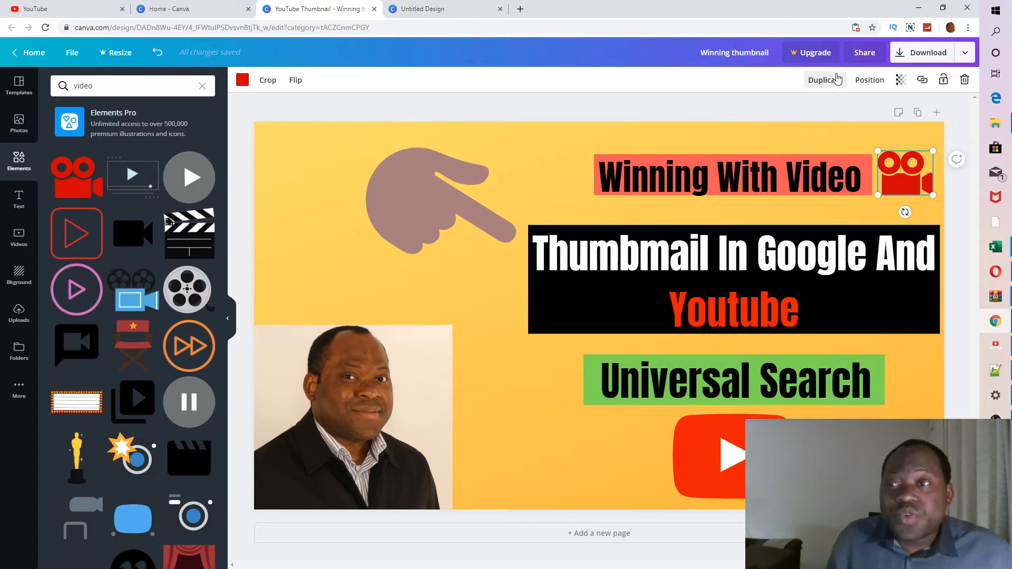
pyautogui.click(928, 54)
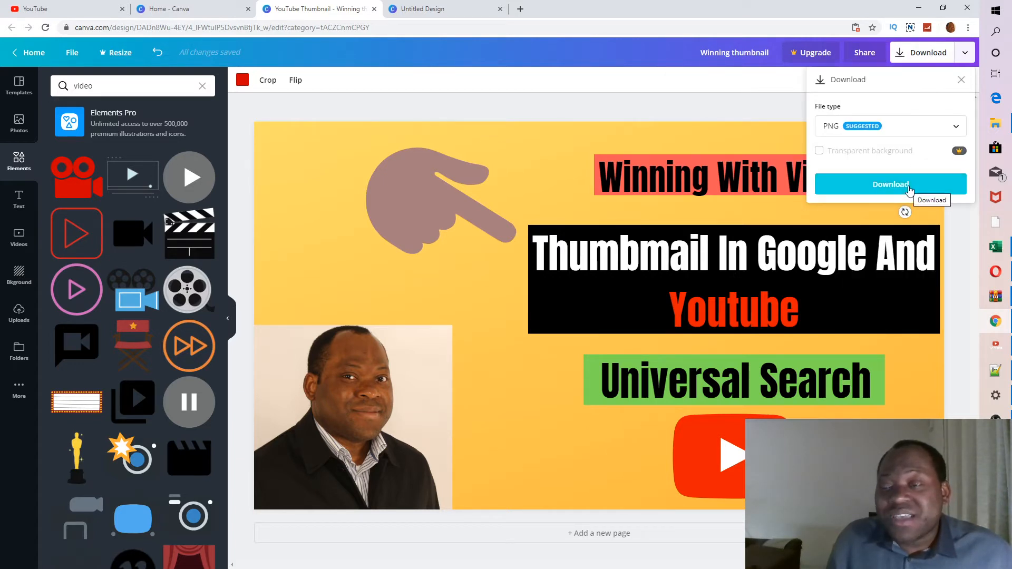
pyautogui.click(907, 186)
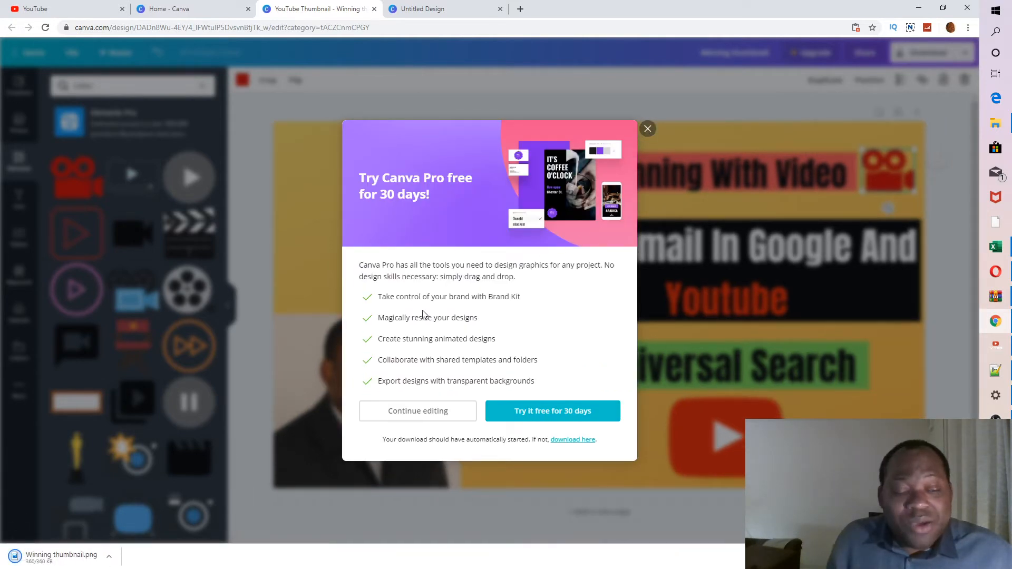
# Open the downloaded Winning thumbnail.png to check the finished image, and minimise the viewer
pyautogui.click(109, 558)
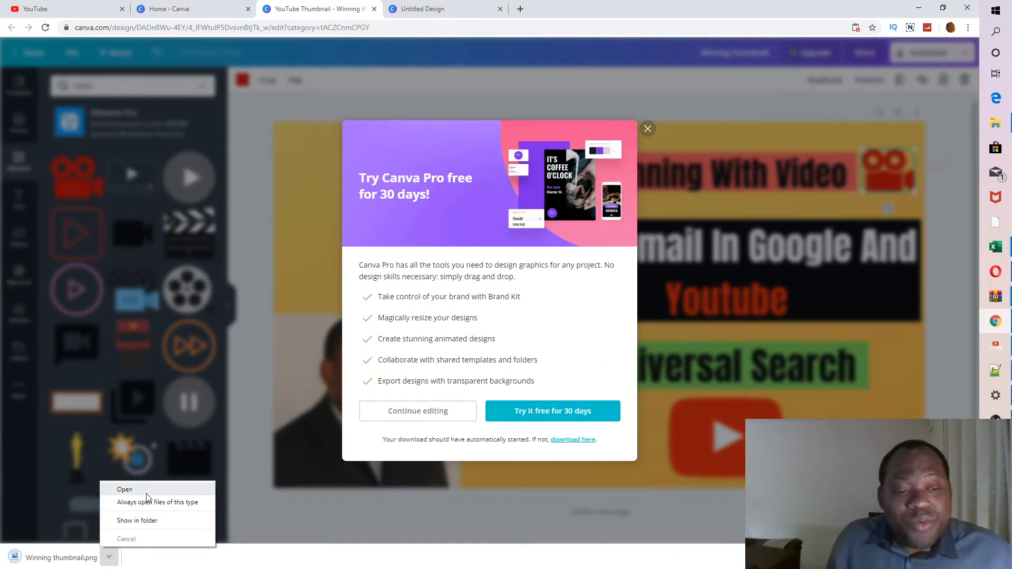
pyautogui.click(140, 491)
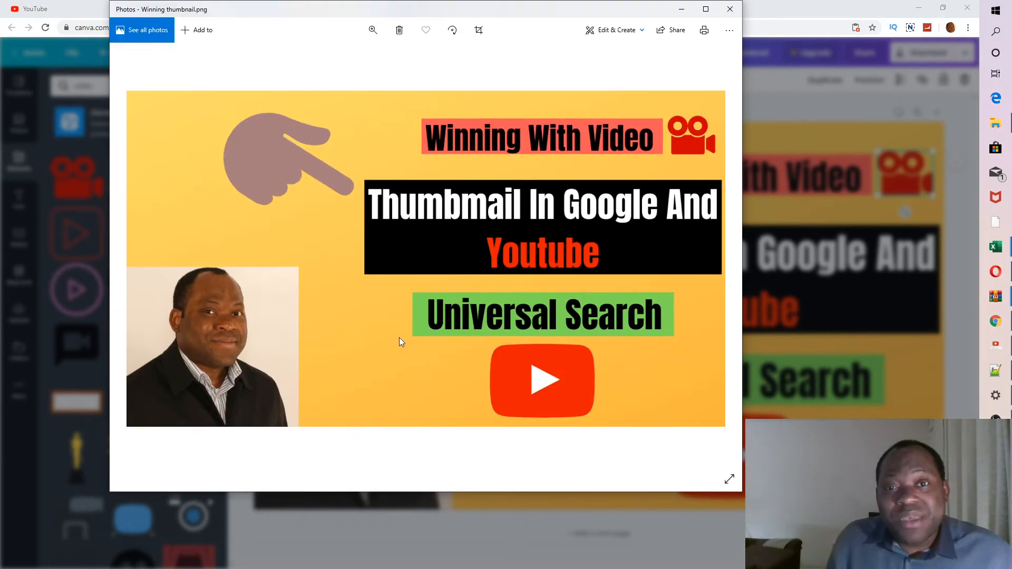
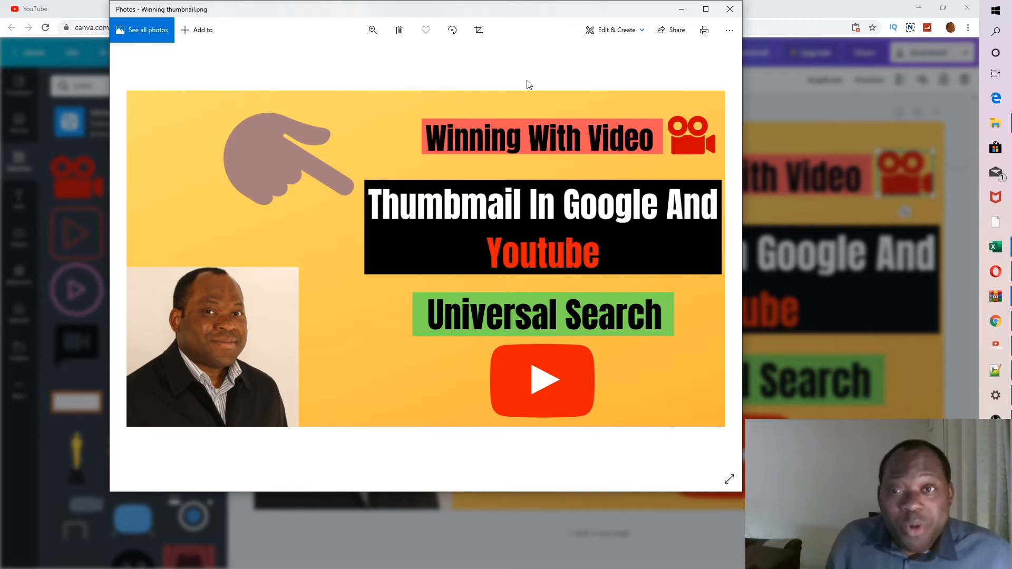
pyautogui.click(681, 10)
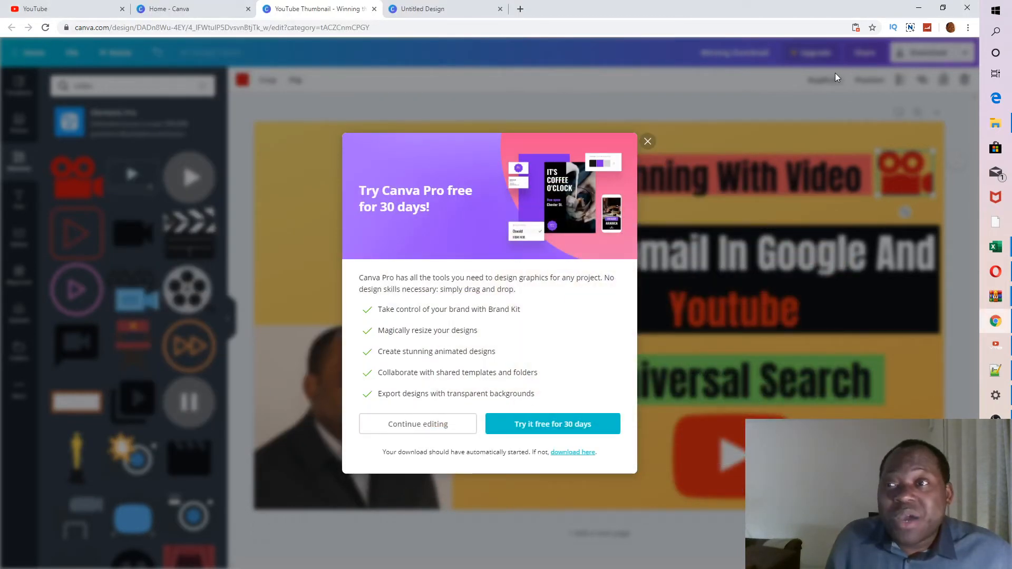
# Switch to the video's YouTube edit page, upload Winning thumbnail.png from Downloads as its custom thumbnail and save the changes
pyautogui.click(67, 10)
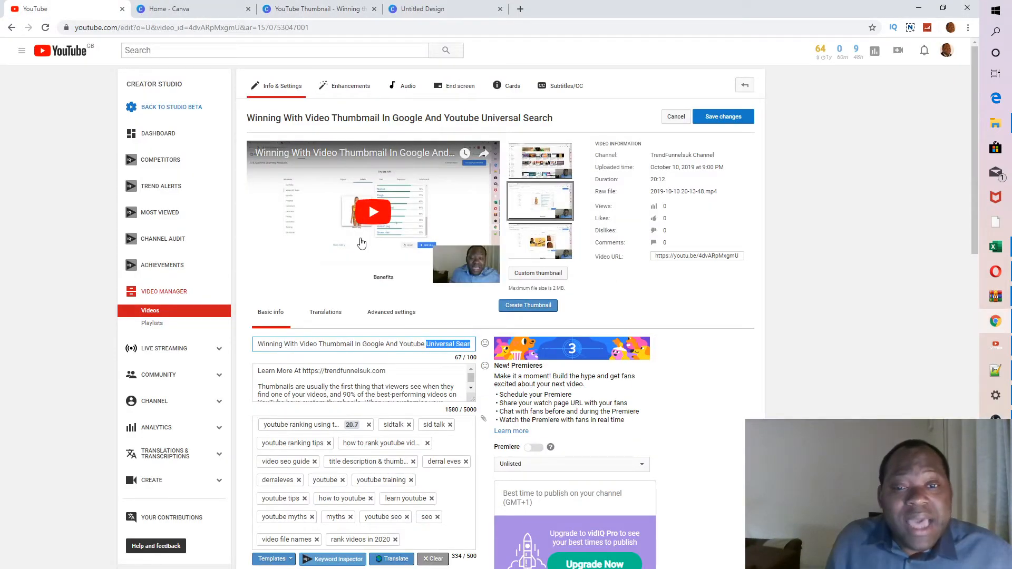
pyautogui.moveTo(530, 256)
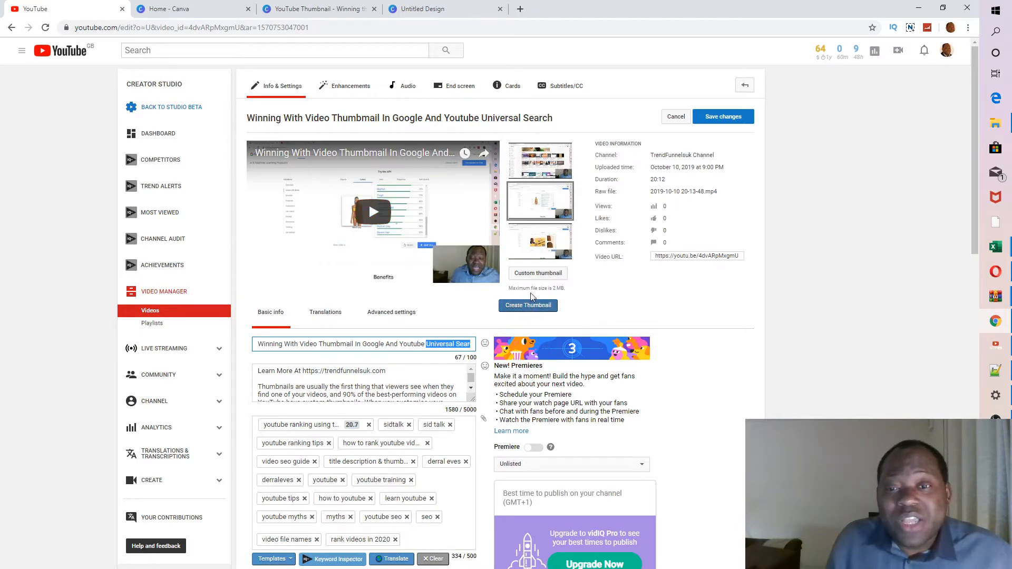
pyautogui.click(537, 277)
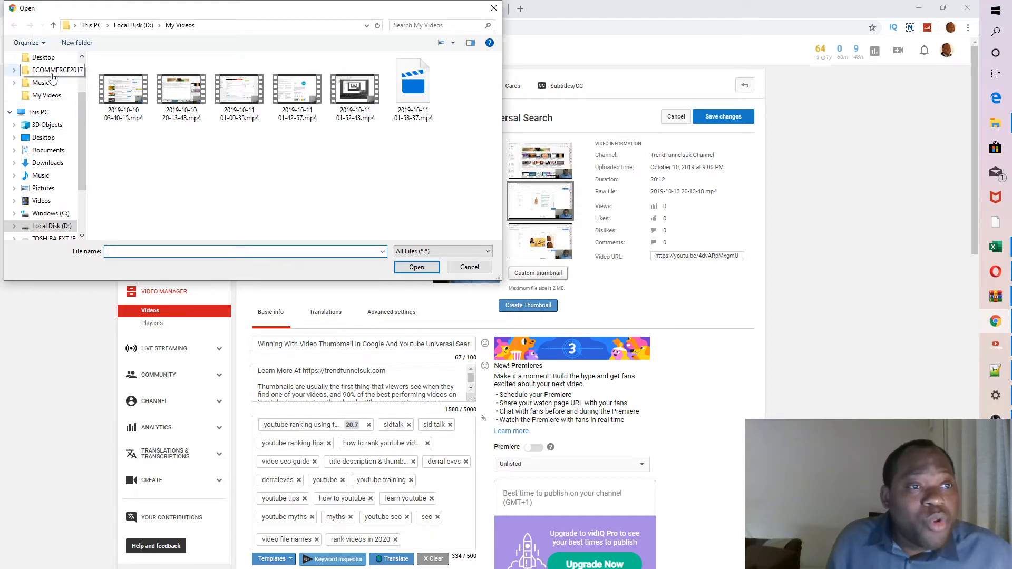
pyautogui.click(45, 58)
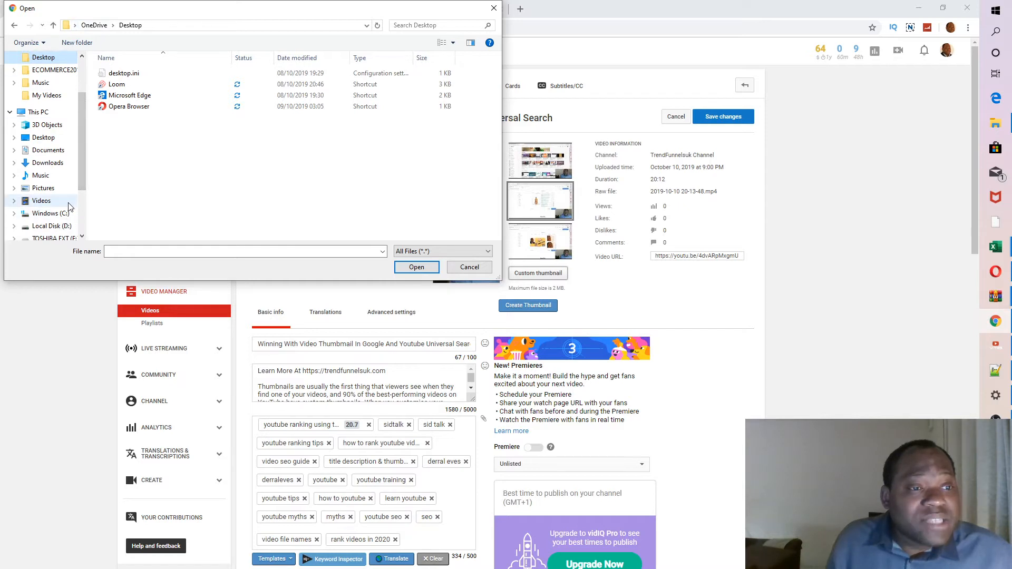
pyautogui.scroll(-2, 74, 204)
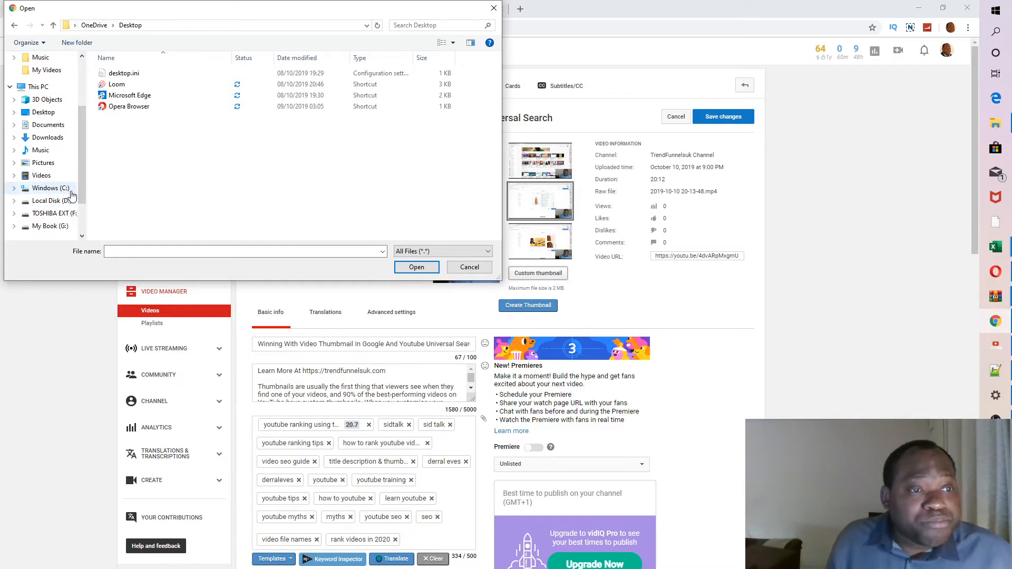
pyautogui.click(53, 138)
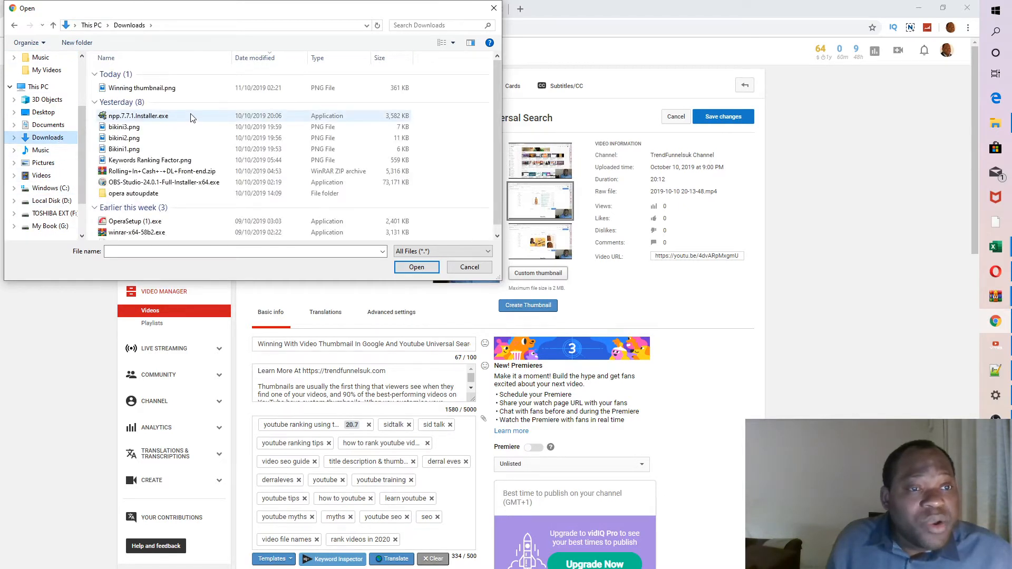
pyautogui.click(162, 88)
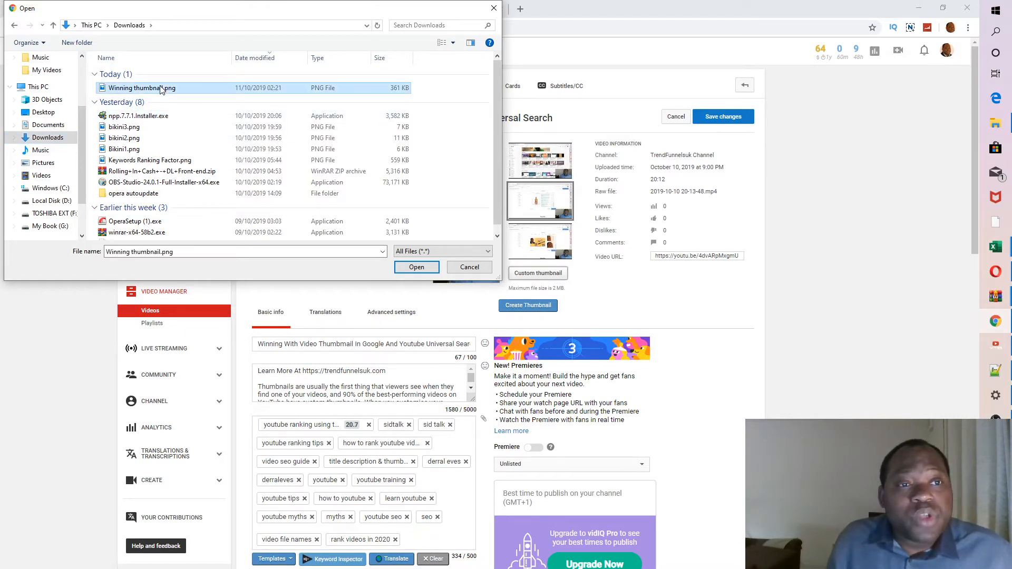
pyautogui.click(419, 267)
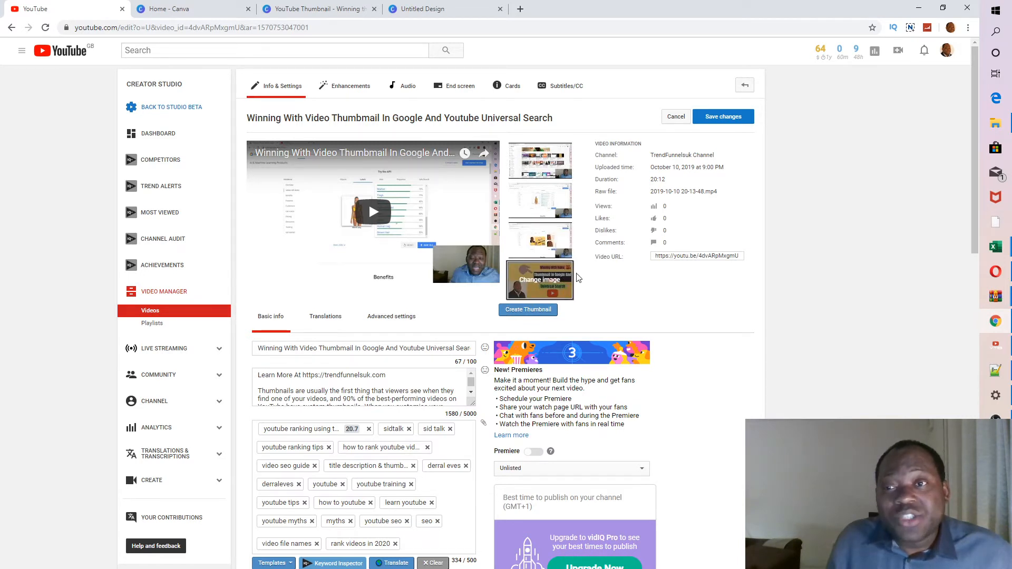
pyautogui.click(720, 118)
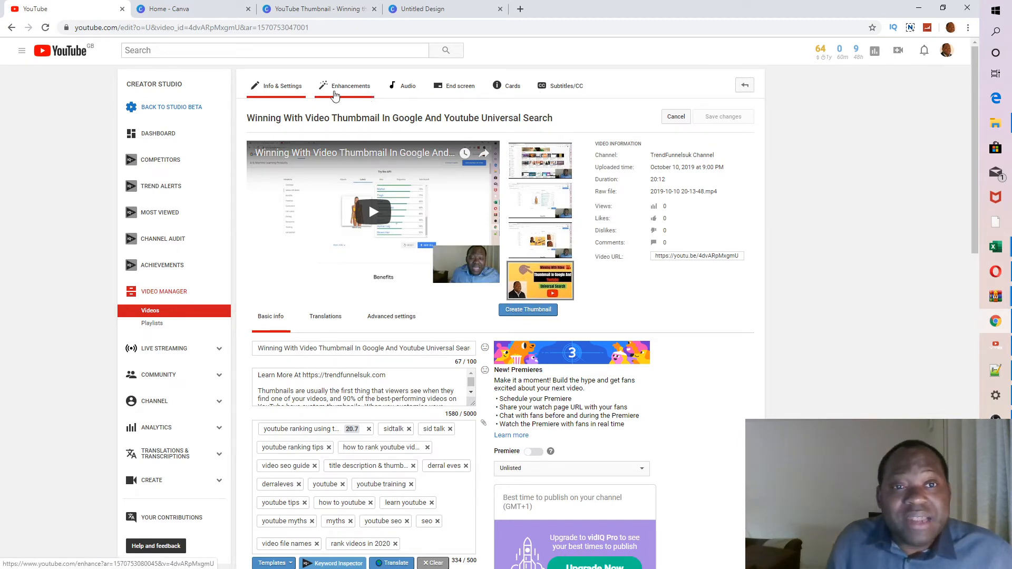
# Return to the video list to check the new custom thumbnail, and reopen the "Winning With Video Thumbnail" video for editing
pyautogui.click(743, 88)
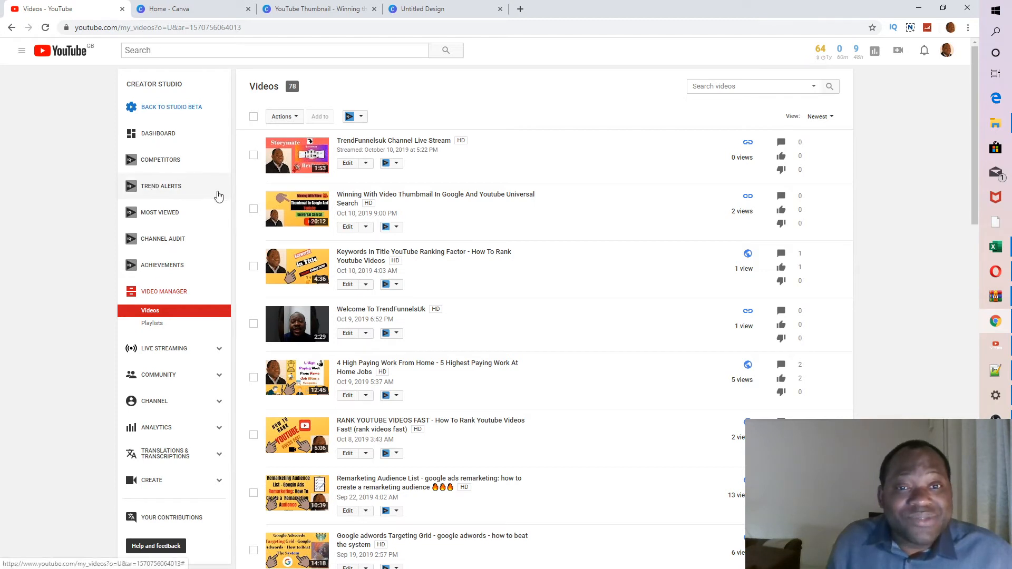
pyautogui.scroll(-1, 220, 195)
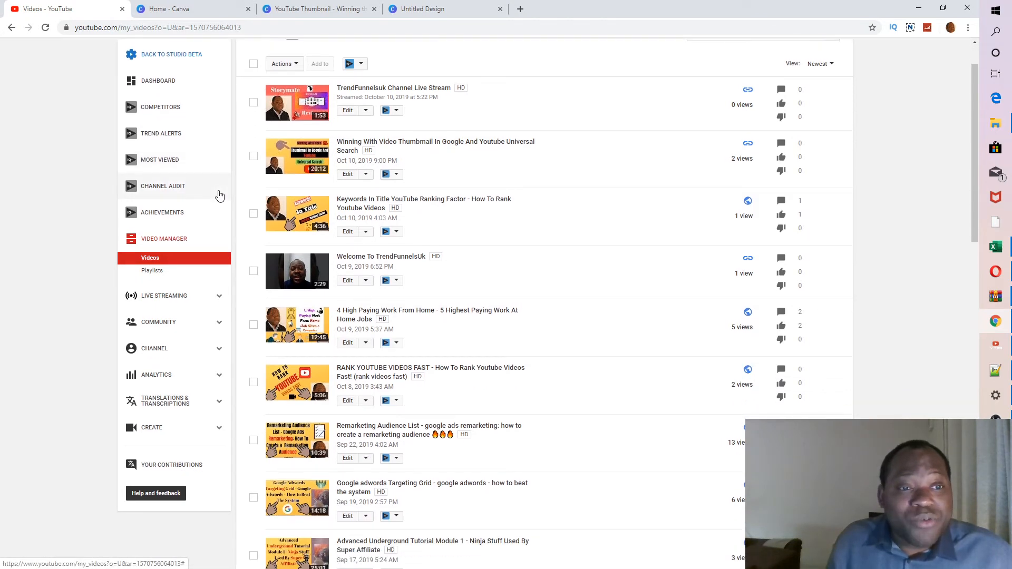
pyautogui.scroll(1, 219, 195)
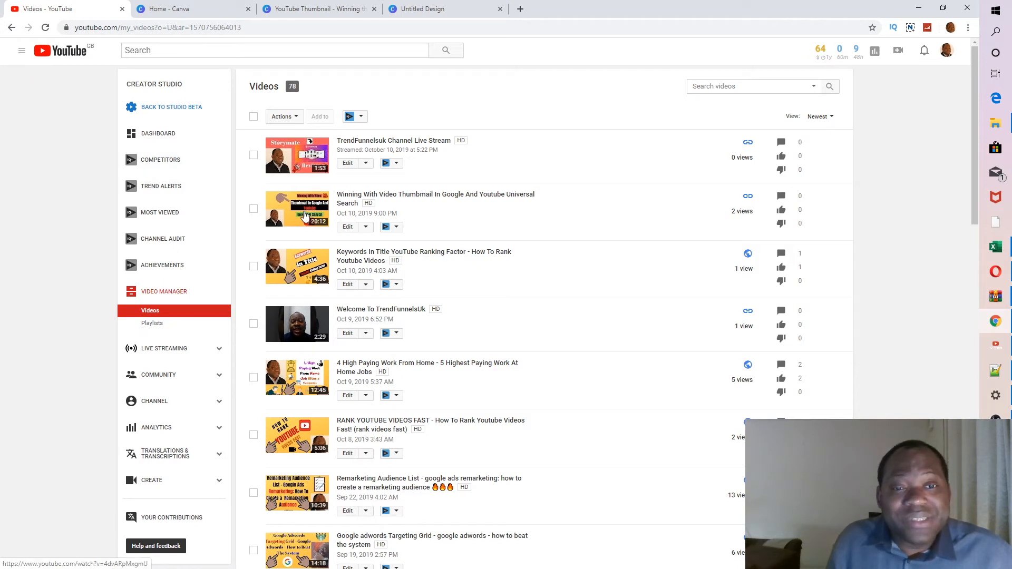
pyautogui.click(348, 228)
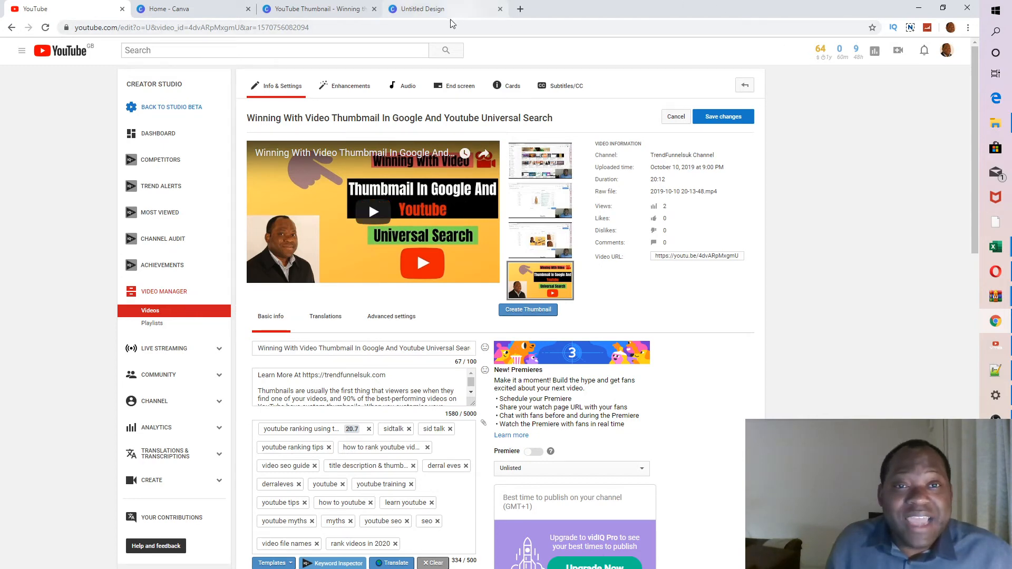
# Switch to the Untitled Design tab and open the "Search and discovery on YouTube" bookmark from the ALLINONE folder there
pyautogui.click(420, 12)
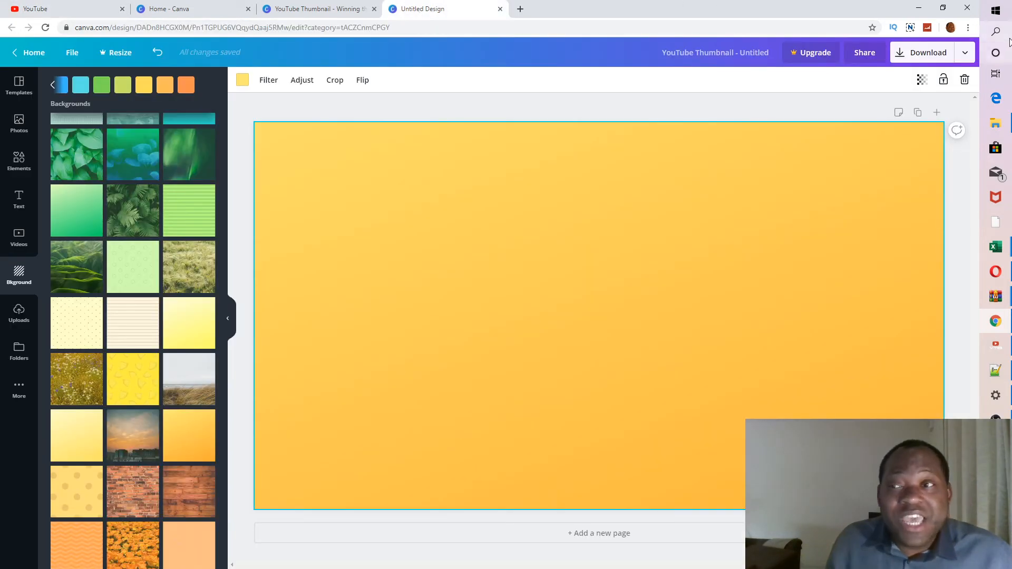
pyautogui.click(969, 28)
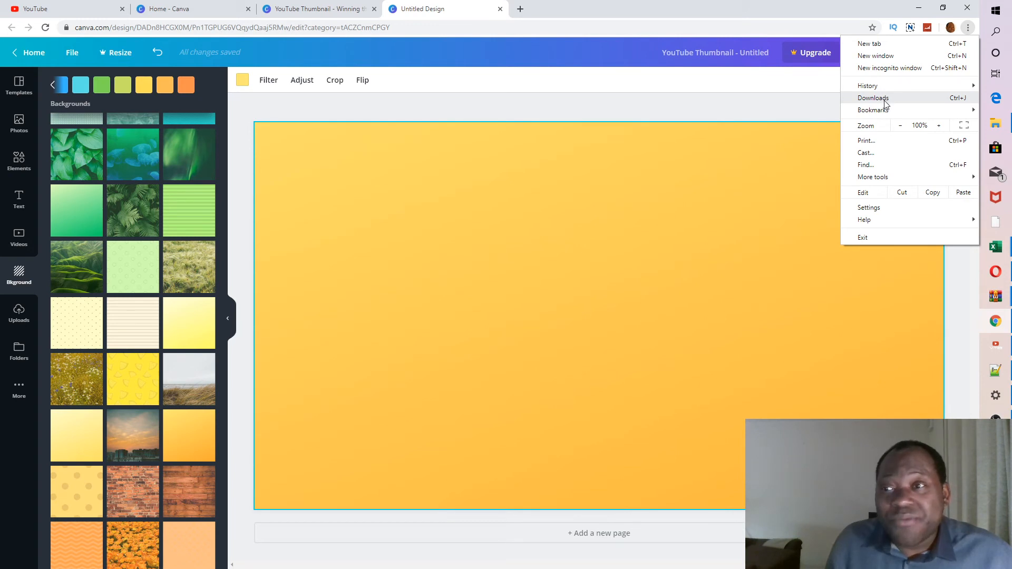
pyautogui.moveTo(885, 111)
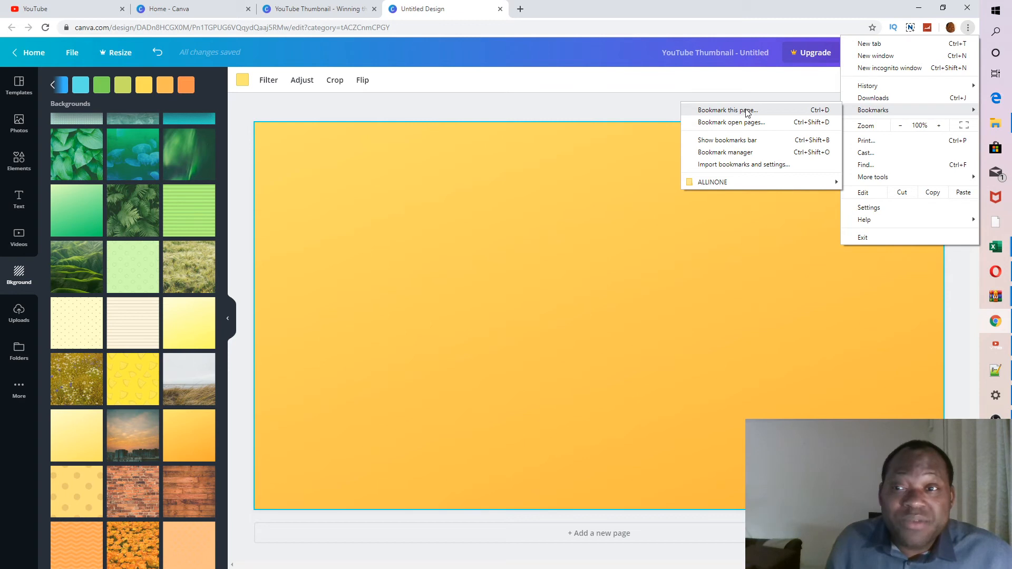
pyautogui.moveTo(719, 182)
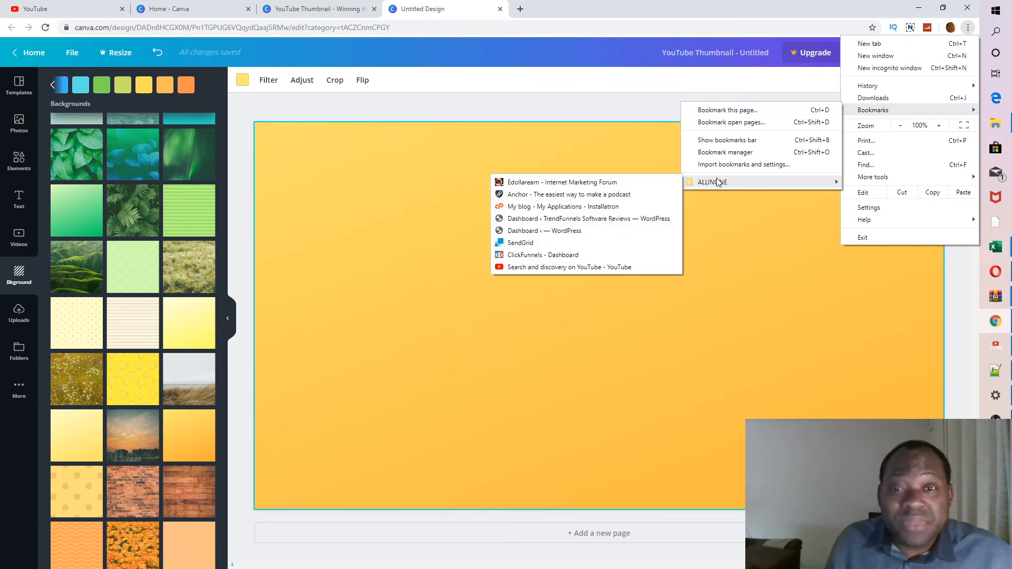
pyautogui.click(581, 269)
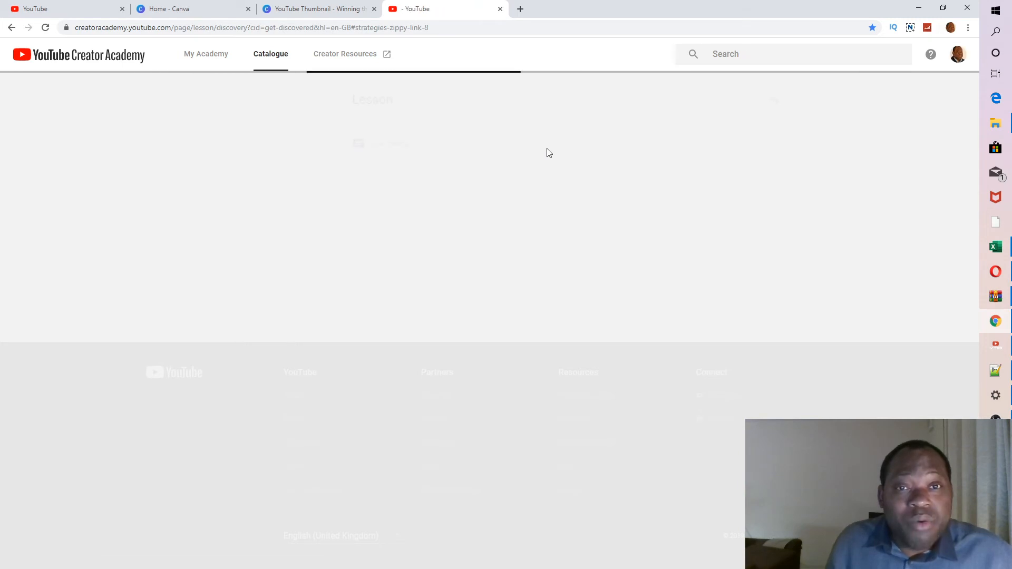
# Open Lesson 2, "Make effective thumbnails and titles", of the Get discovered course and look through its topics and exercises
pyautogui.scroll(10, 548, 152)
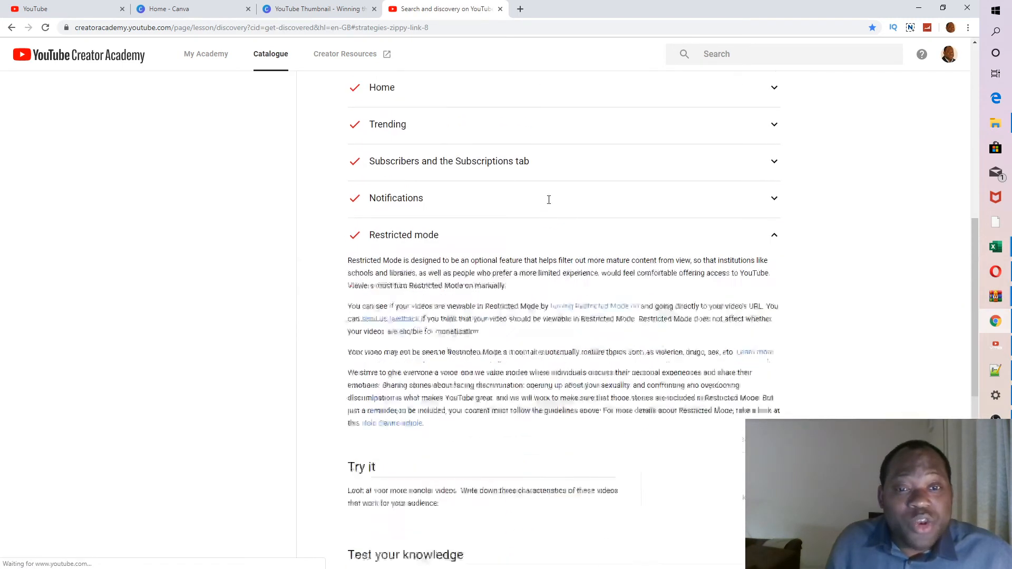
pyautogui.scroll(2, 552, 204)
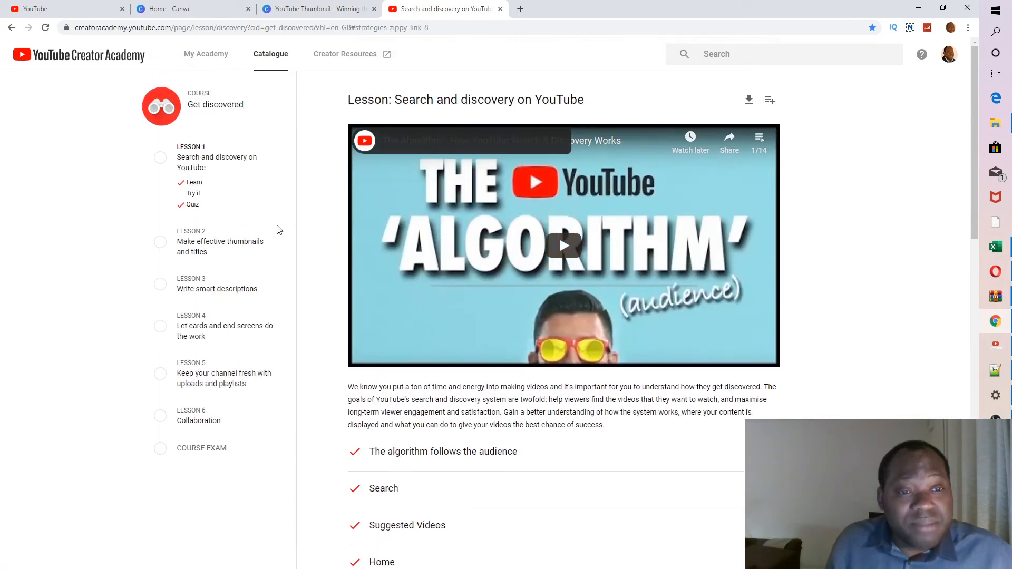
pyautogui.click(244, 246)
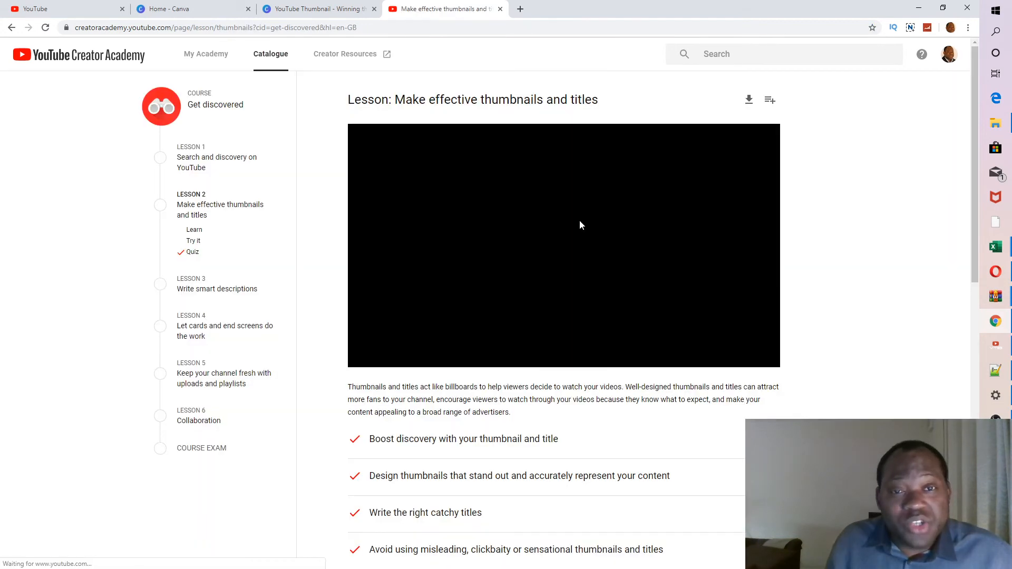
pyautogui.scroll(-3, 585, 224)
pyautogui.scroll(-1, 593, 230)
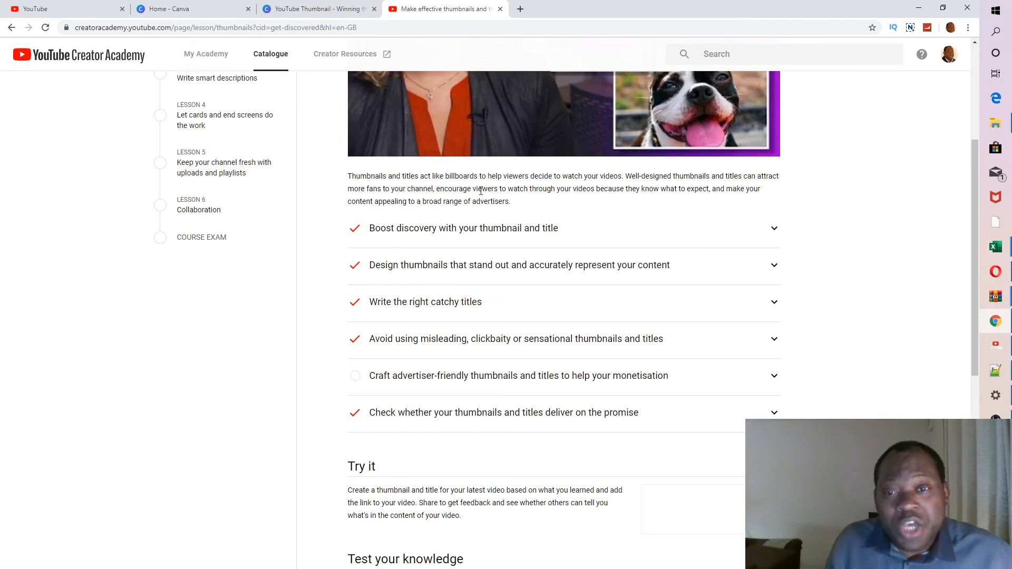
pyautogui.moveTo(998, 342)
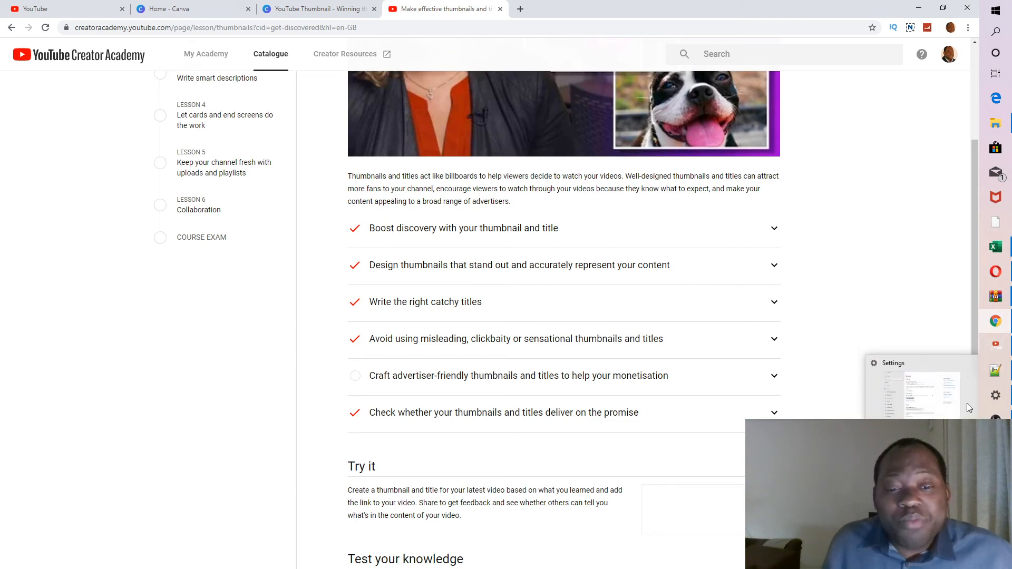
pyautogui.scroll(-3, 967, 404)
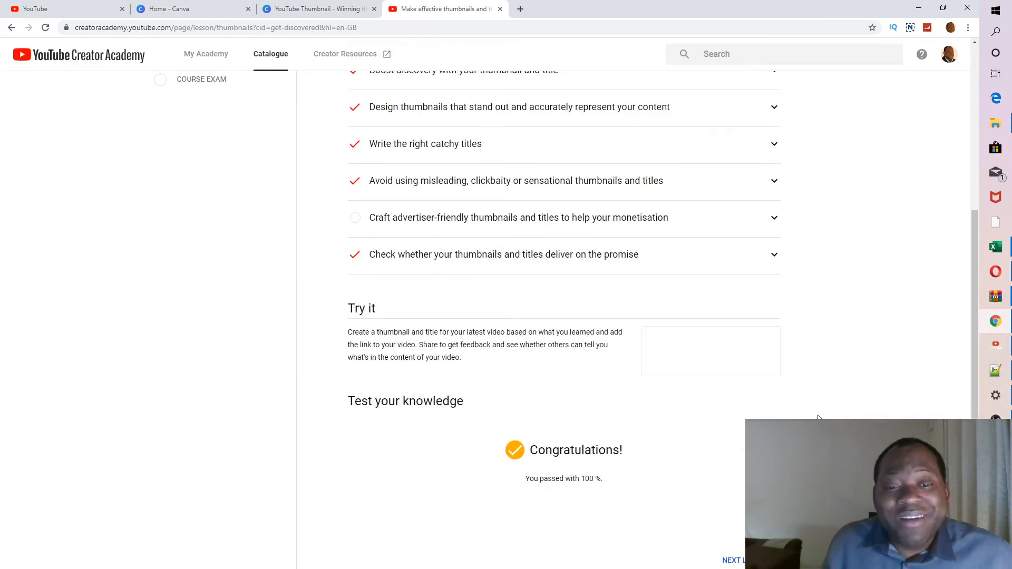